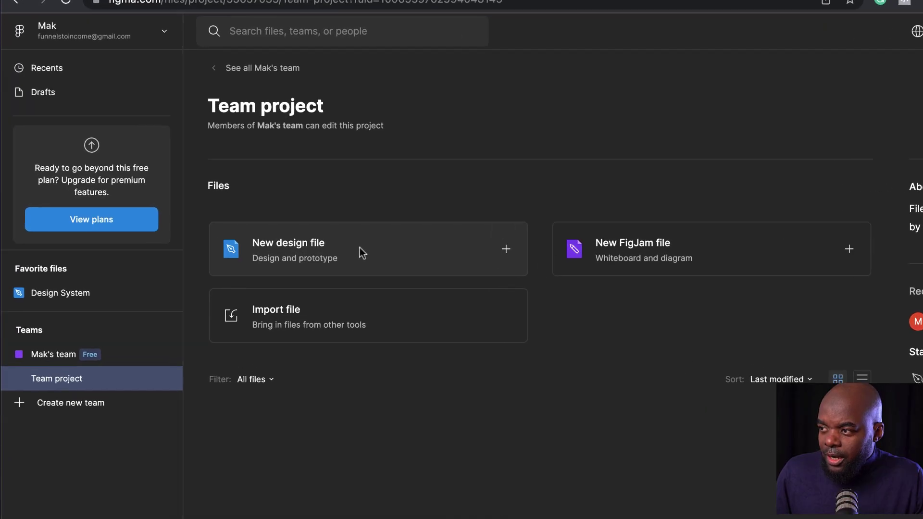
- Create a new design file and add a Desktop preset frame of 1440 × 1024
{"action": "left_click", "coordinate": [290, 241]}
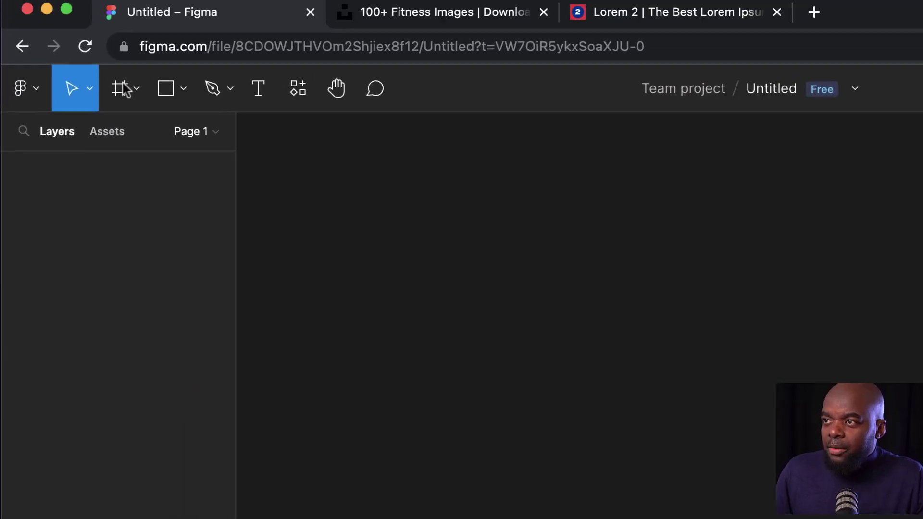
{"action": "left_click", "coordinate": [126, 107]}
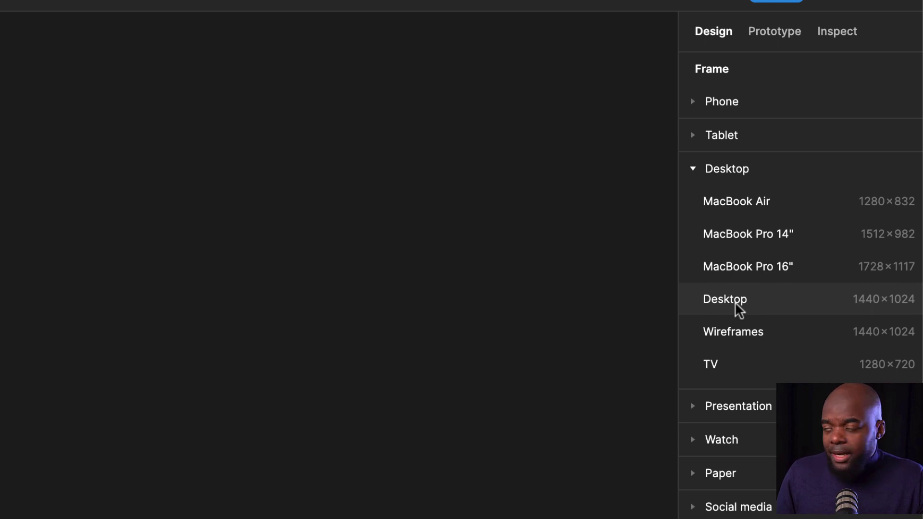
{"action": "left_click", "coordinate": [740, 302]}
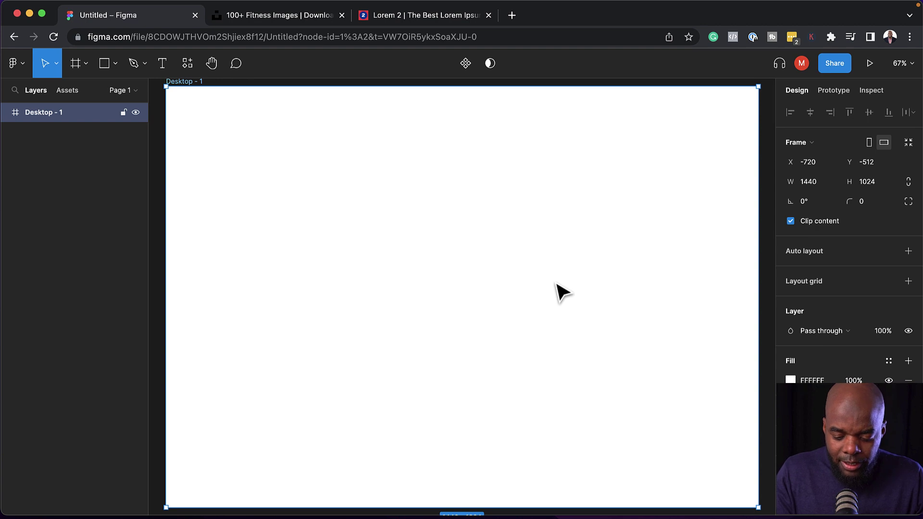
- Extend the Desktop - 1 frame downward to a height of about 2084
{"action": "key", "text": "minus"}
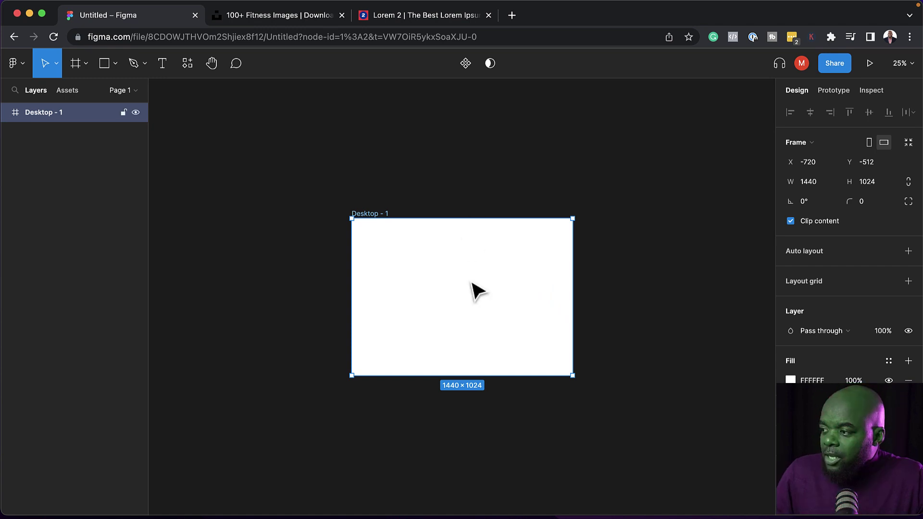
{"action": "scroll", "coordinate": [648, 390], "scroll_direction": "down", "scroll_amount": 3}
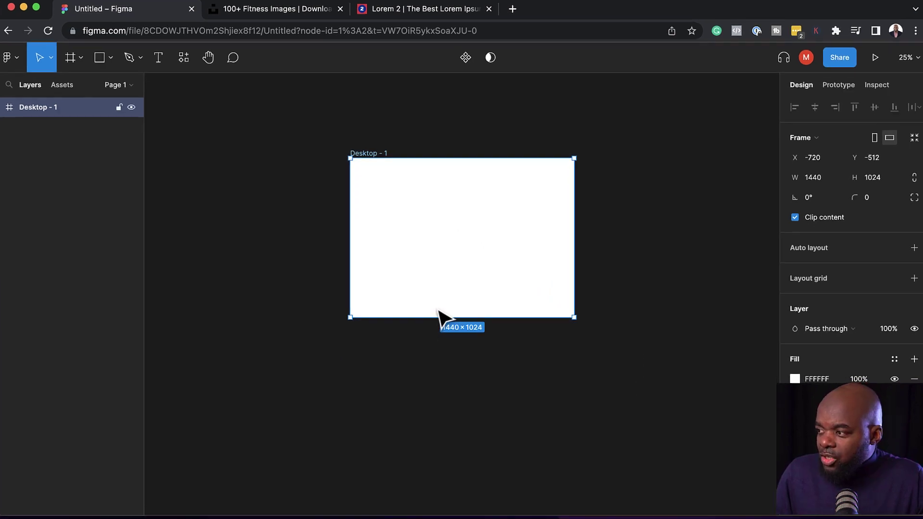
{"action": "left_click_drag", "start_coordinate": [437, 319], "coordinate": [436, 361]}
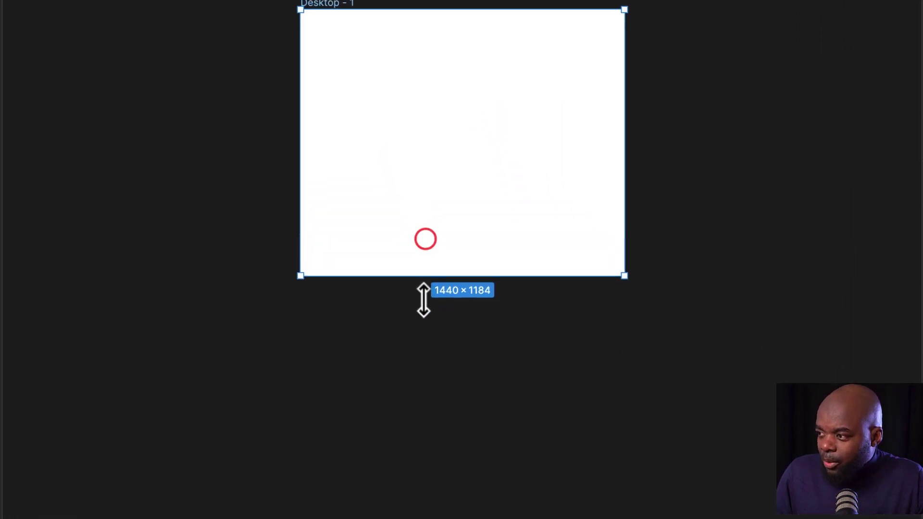
{"action": "left_click_drag", "start_coordinate": [424, 300], "coordinate": [433, 480]}
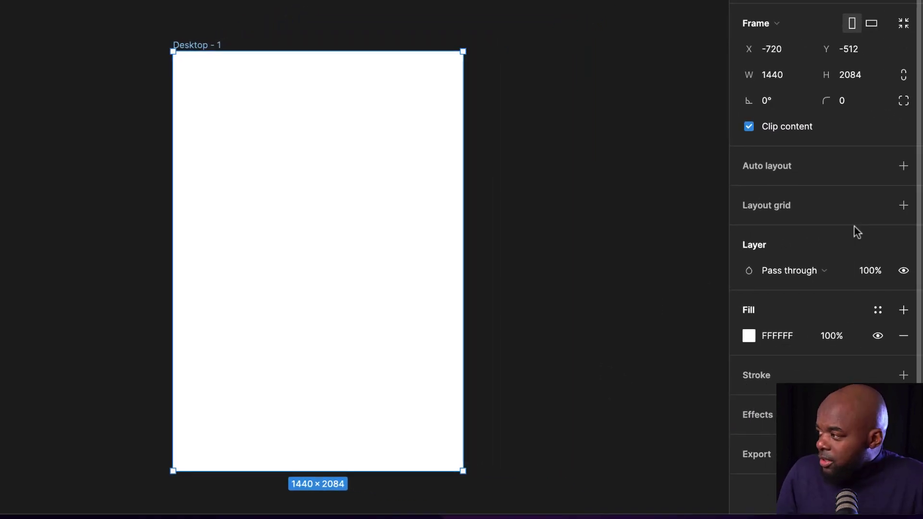
- Add a layout grid to the frame and change it to columns with a count of 12
{"action": "left_click", "coordinate": [904, 206]}
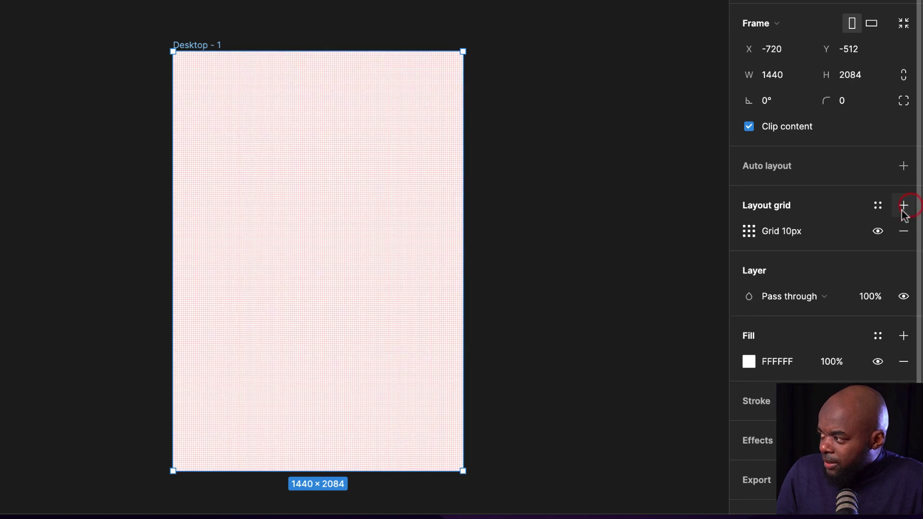
{"action": "left_click", "coordinate": [750, 232]}
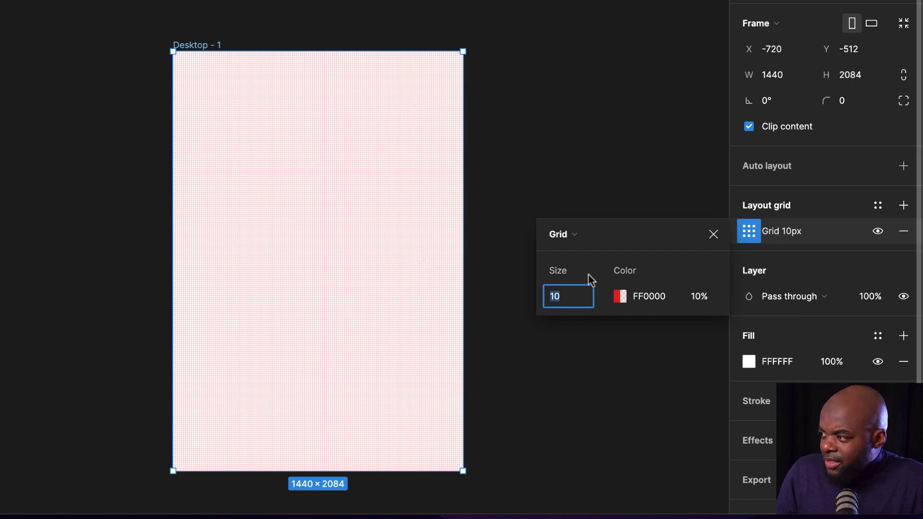
{"action": "left_click", "coordinate": [579, 239]}
{"action": "left_click", "coordinate": [612, 255]}
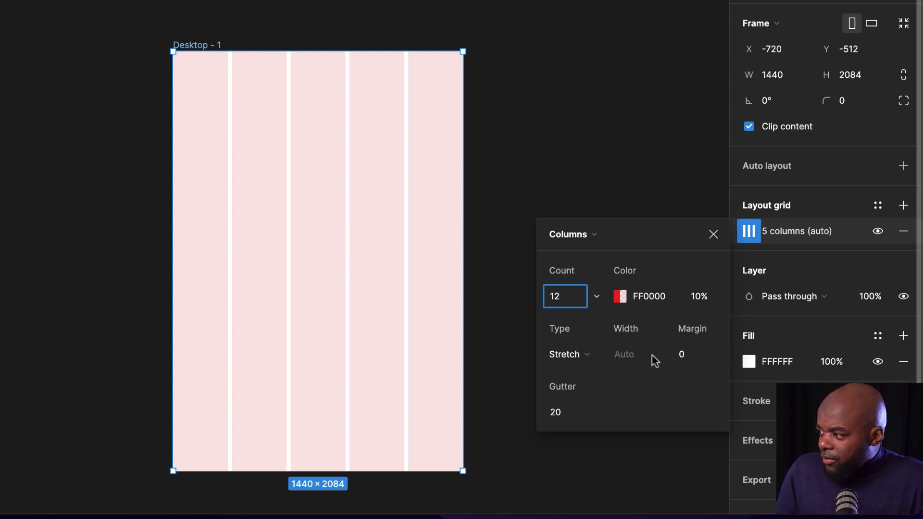
- Set the layout columns' type to Center and their width to 75
{"action": "left_click", "coordinate": [594, 359]}
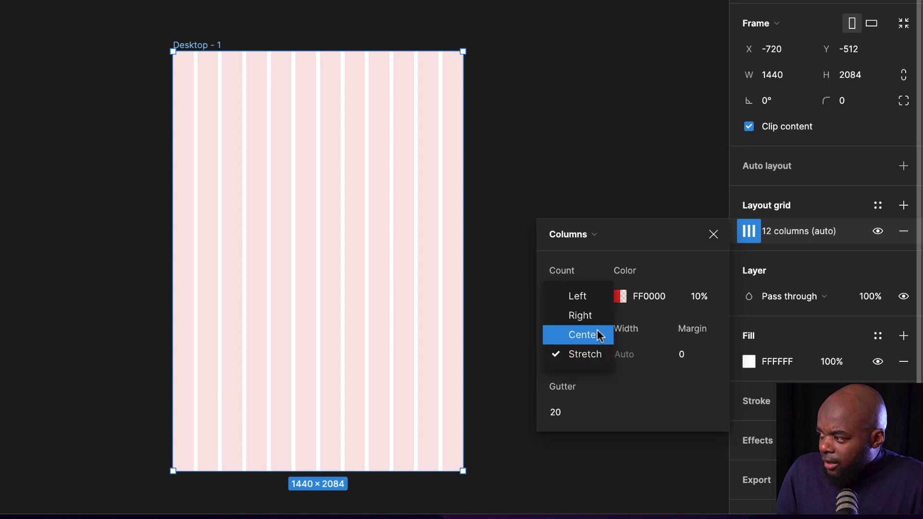
{"action": "left_click", "coordinate": [596, 335]}
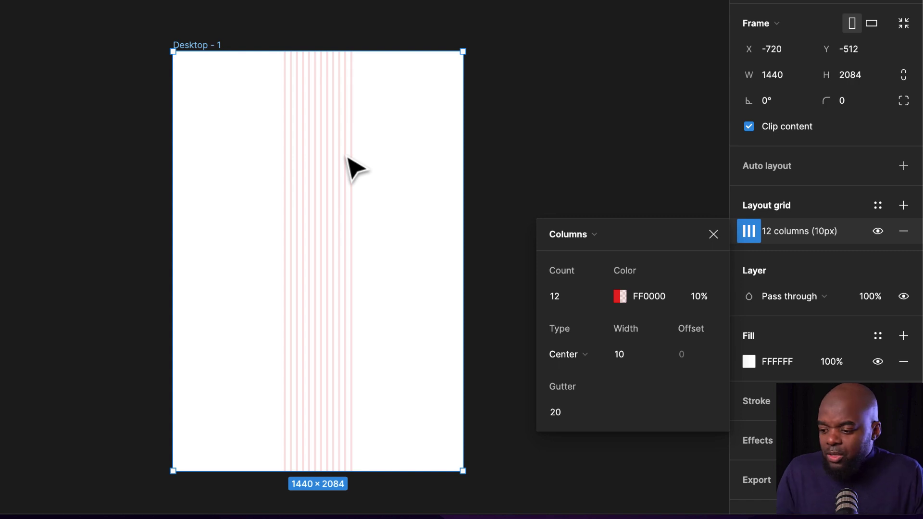
{"action": "left_click", "coordinate": [625, 356]}
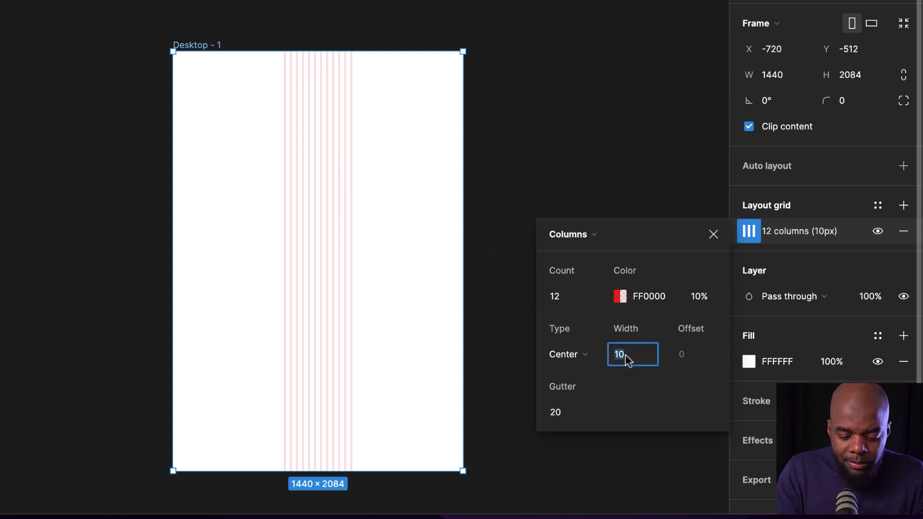
{"action": "key", "text": "Return"}
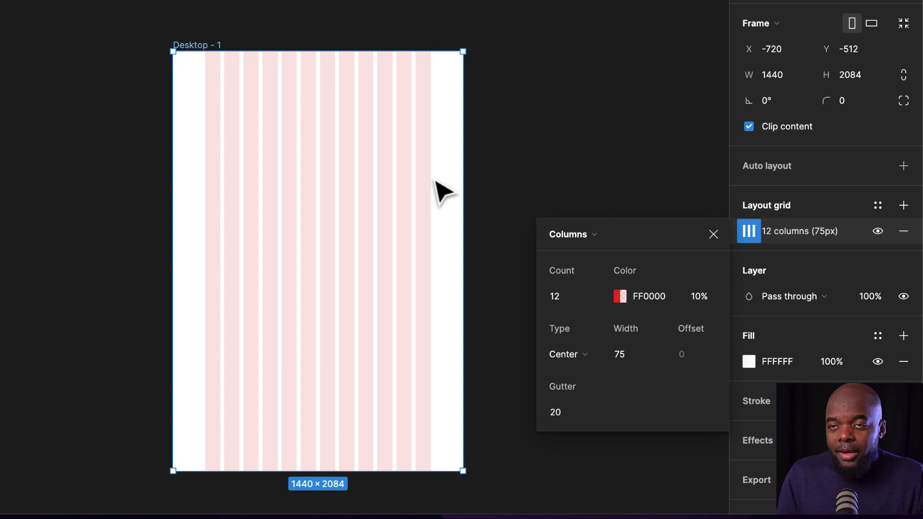
{"action": "left_click", "coordinate": [714, 234]}
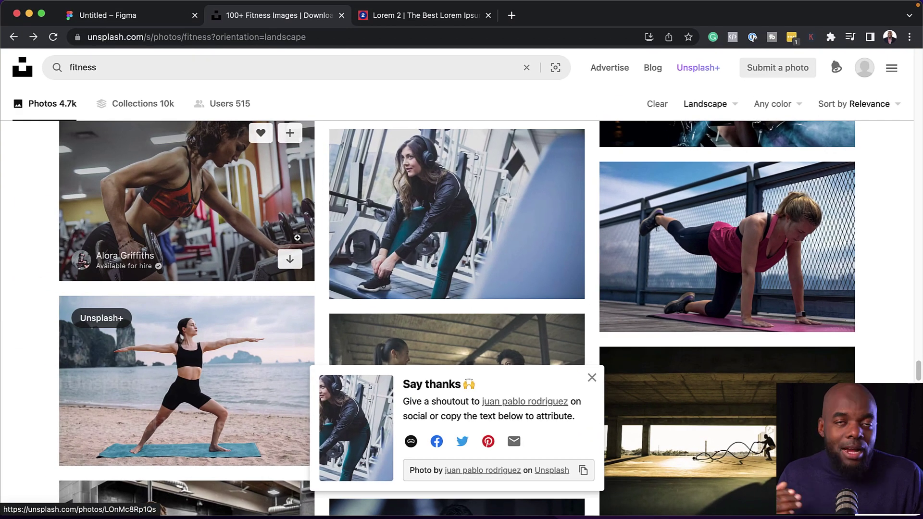
- Draw a full-width 1440 × 800 rectangle across the upper part of the frame
{"action": "left_click", "coordinate": [152, 21]}
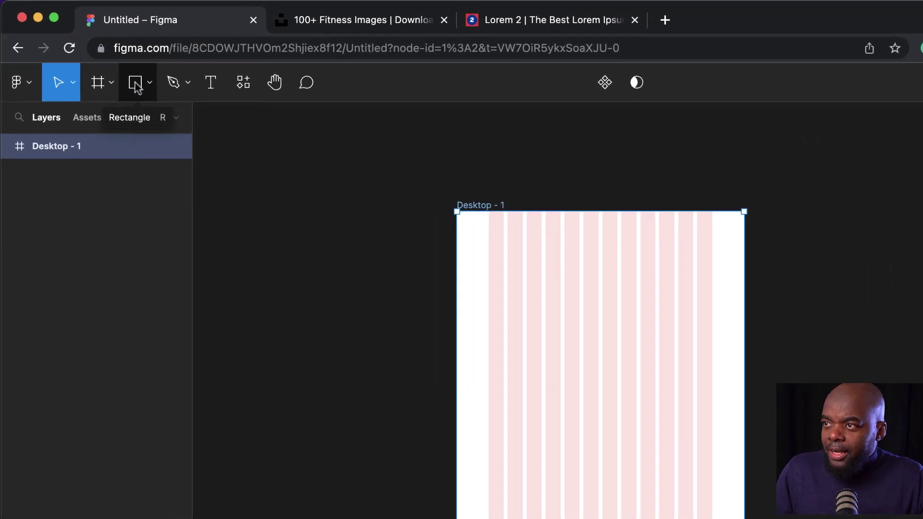
{"action": "left_click", "coordinate": [137, 86]}
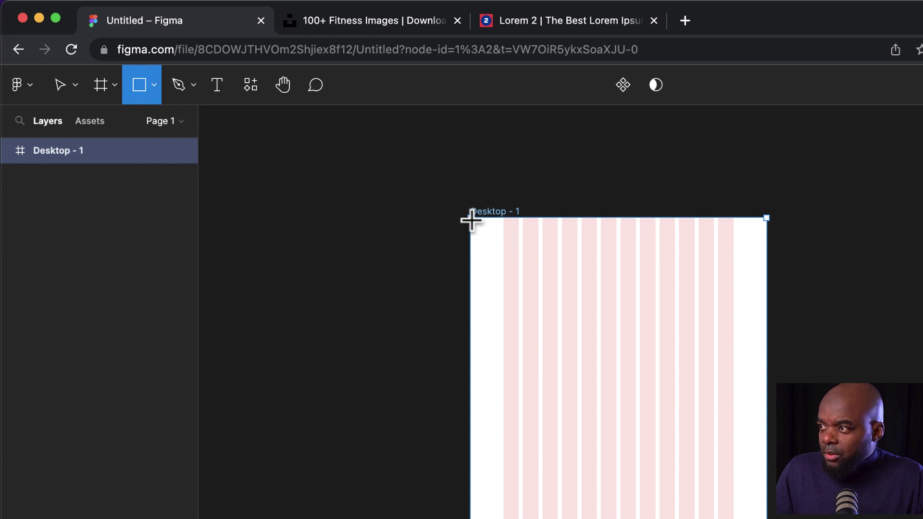
{"action": "mouse_move", "coordinate": [470, 217]}
{"action": "left_mouse_down"}
{"action": "mouse_move", "coordinate": [530, 270]}
{"action": "mouse_move", "coordinate": [726, 358]}
{"action": "mouse_move", "coordinate": [777, 356]}
{"action": "mouse_move", "coordinate": [763, 361]}
{"action": "mouse_move", "coordinate": [768, 386]}
{"action": "mouse_move", "coordinate": [479, 220]}
{"action": "left_mouse_up"}
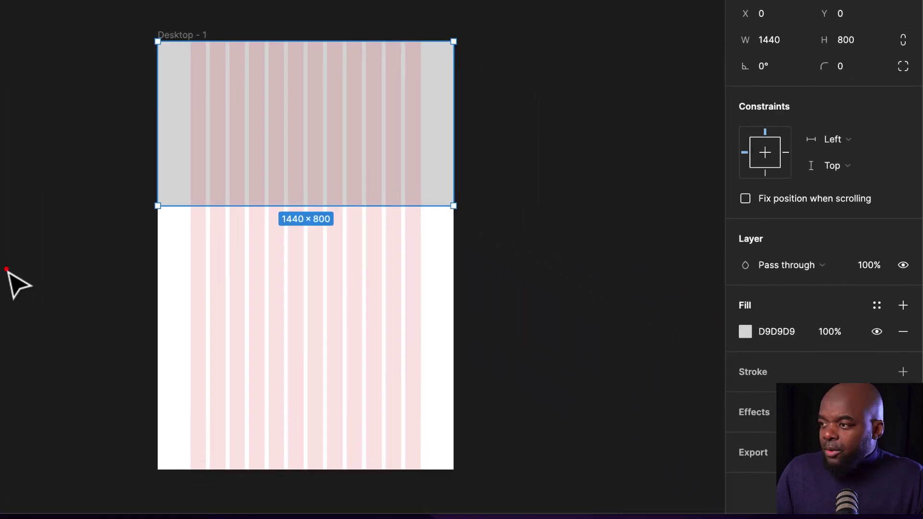
{"action": "left_click", "coordinate": [34, 283]}
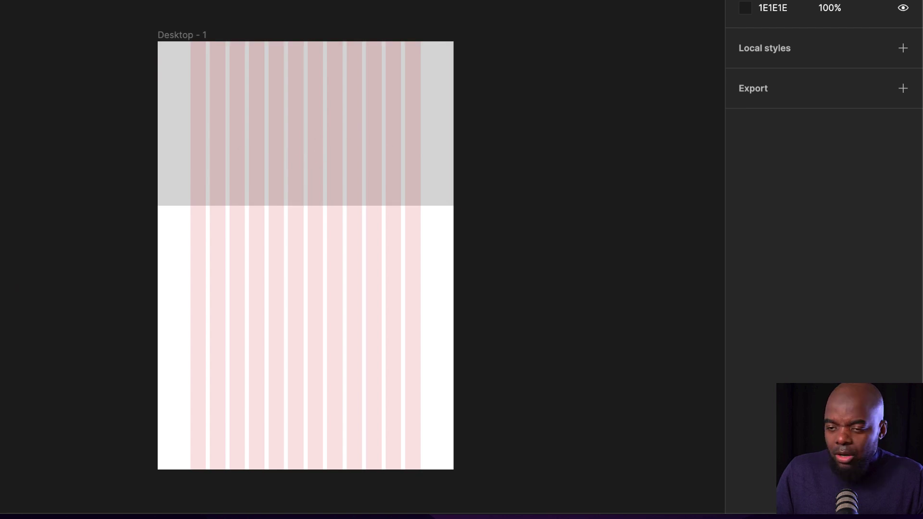
- Place the downloaded photo of the man tying his shoe over the upper rectangle, sized about 1544 × 800 from the frame's upper-left corner
{"action": "left_click_drag", "start_coordinate": [1, 182], "coordinate": [139, 208]}
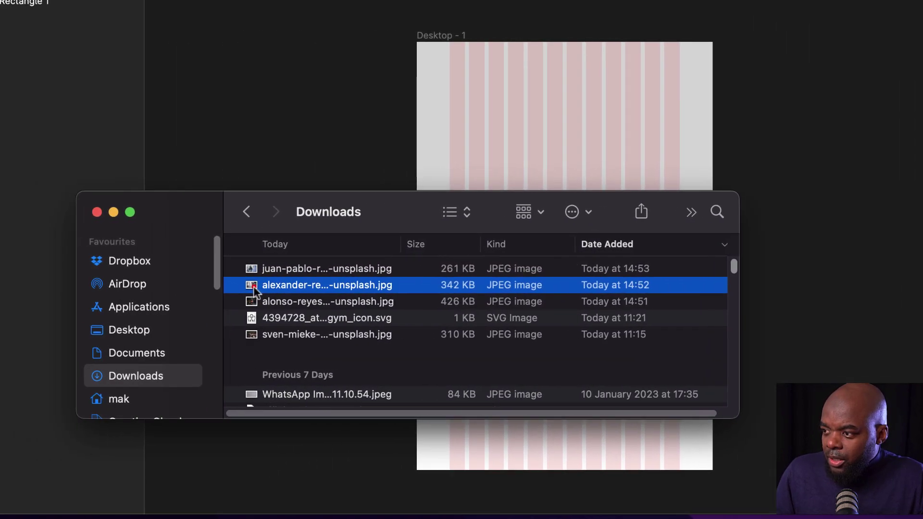
{"action": "left_click_drag", "start_coordinate": [252, 285], "coordinate": [516, 105]}
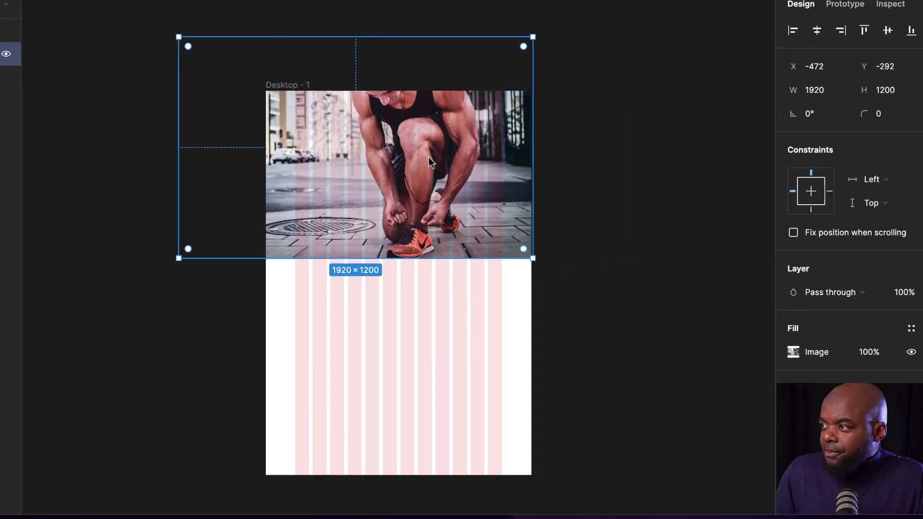
{"action": "left_click_drag", "start_coordinate": [421, 160], "coordinate": [441, 180]}
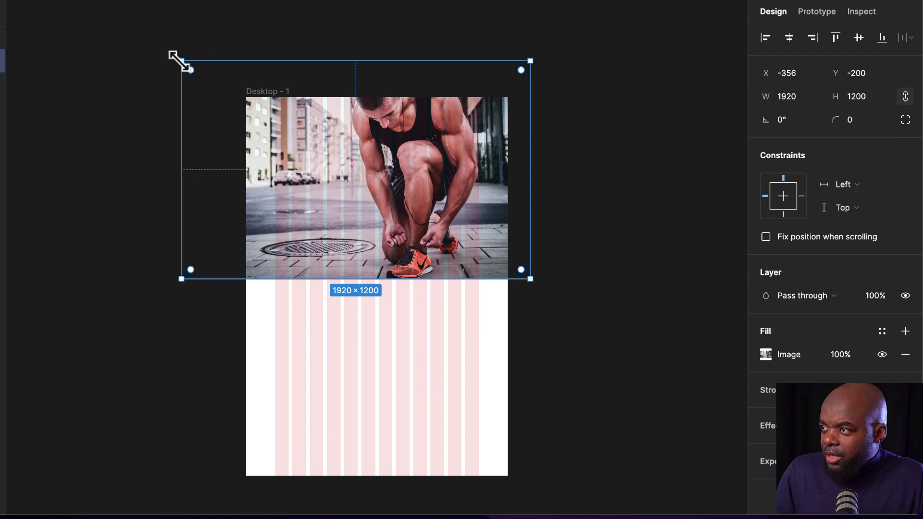
{"action": "left_click_drag", "start_coordinate": [182, 62], "coordinate": [228, 97]}
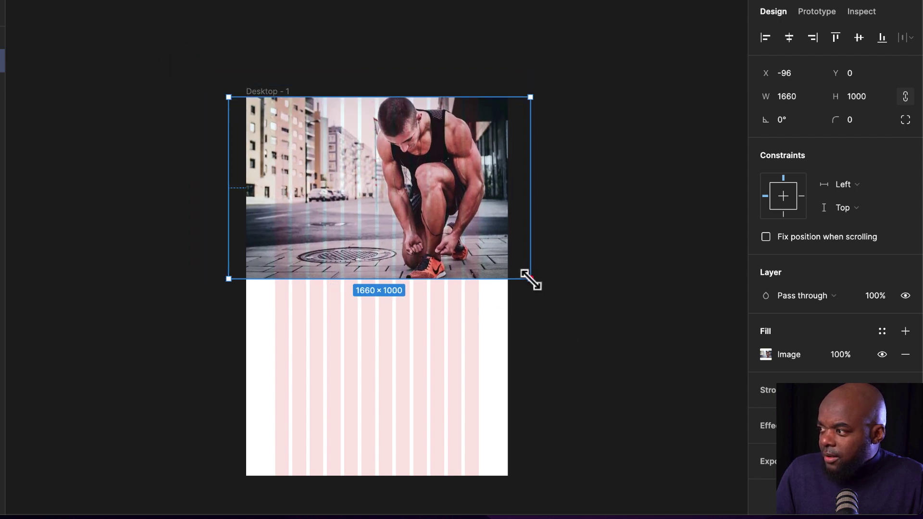
{"action": "left_click_drag", "start_coordinate": [530, 278], "coordinate": [521, 264]}
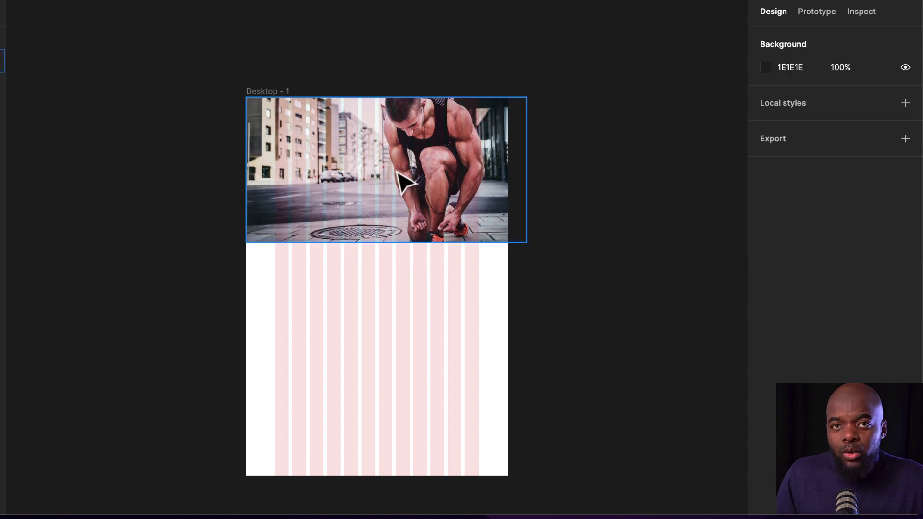
- Slightly lower the exposure and saturation of the photo's image fill
{"action": "double_click", "coordinate": [395, 169]}
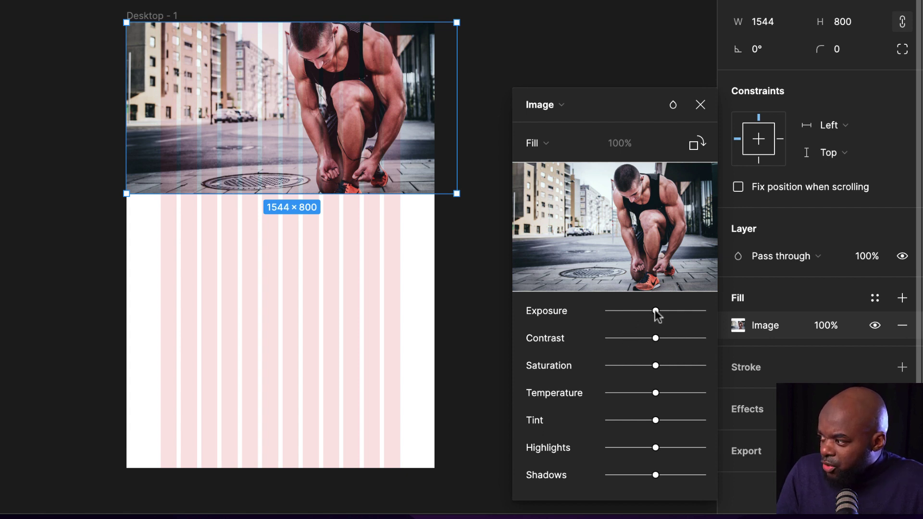
{"action": "left_click_drag", "start_coordinate": [655, 311], "coordinate": [646, 311]}
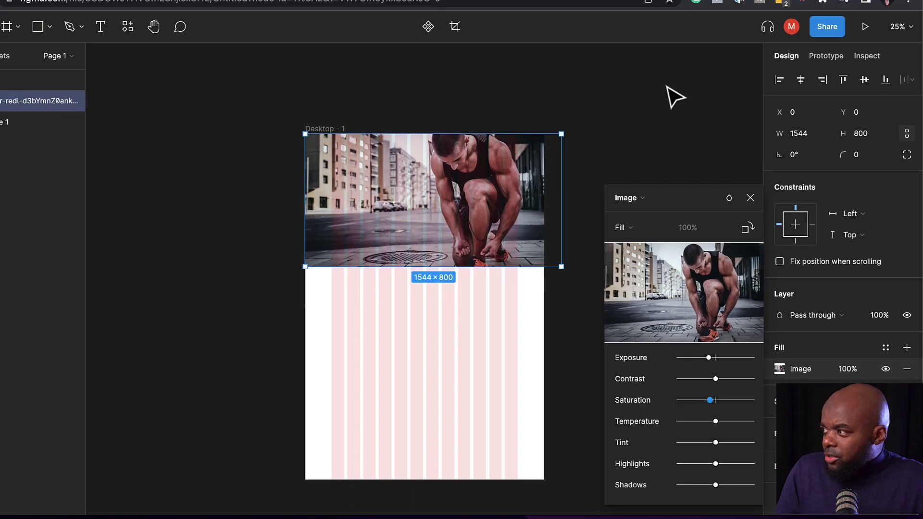
{"action": "left_click", "coordinate": [592, 1]}
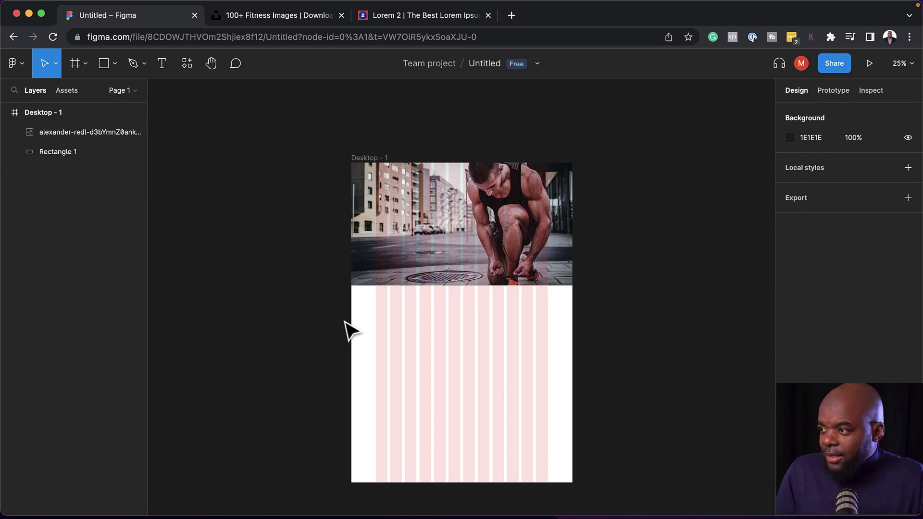
- Draw a full-width 1440 × 680 rectangle directly beneath the photo and fill it with white, FFFFFF
{"action": "left_click", "coordinate": [103, 64]}
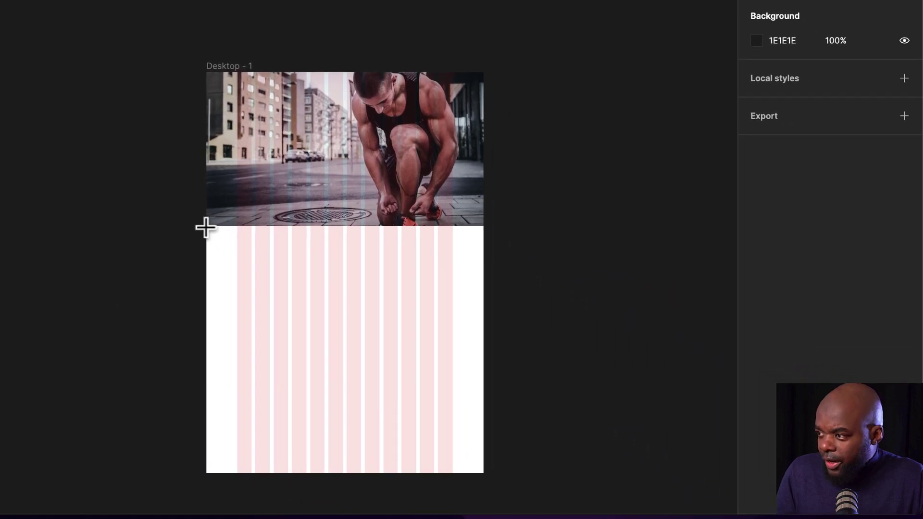
{"action": "mouse_move", "coordinate": [207, 226]}
{"action": "left_mouse_down"}
{"action": "mouse_move", "coordinate": [438, 286]}
{"action": "mouse_move", "coordinate": [464, 367]}
{"action": "mouse_move", "coordinate": [485, 357]}
{"action": "left_mouse_up"}
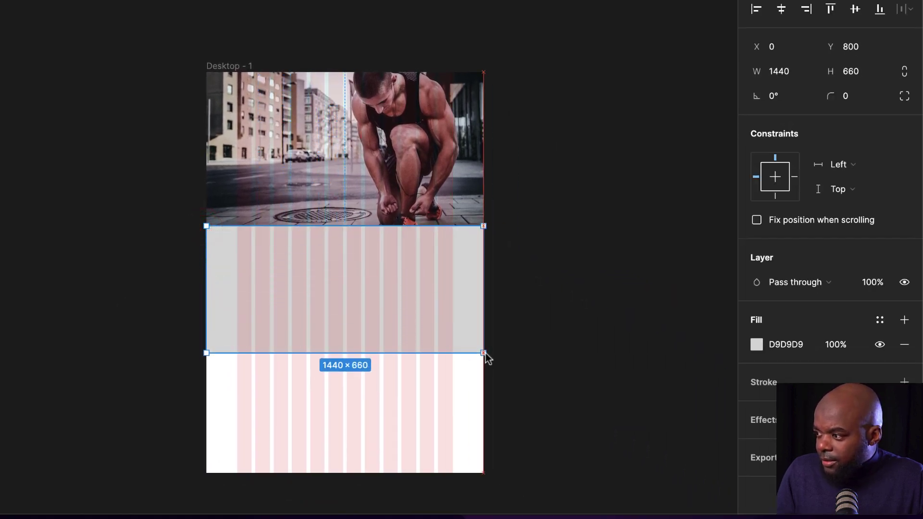
{"action": "left_click", "coordinate": [757, 348]}
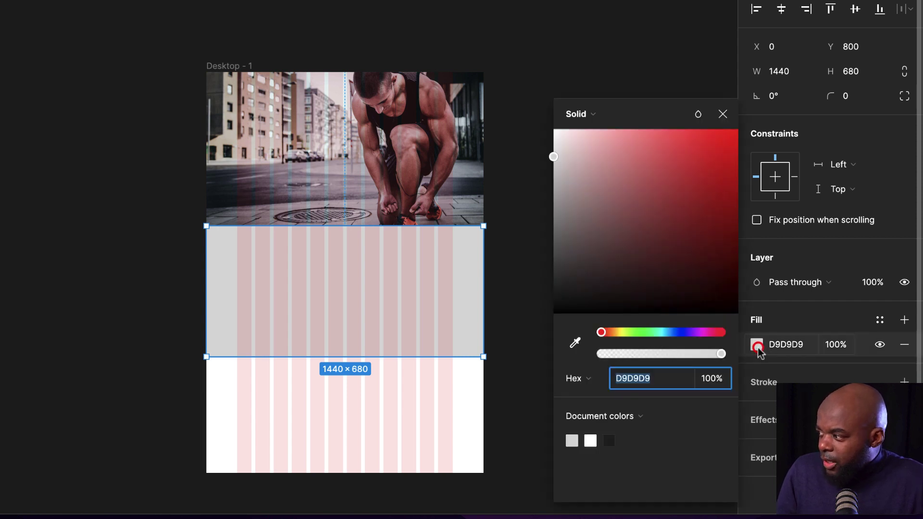
{"action": "left_click_drag", "start_coordinate": [553, 160], "coordinate": [553, 130]}
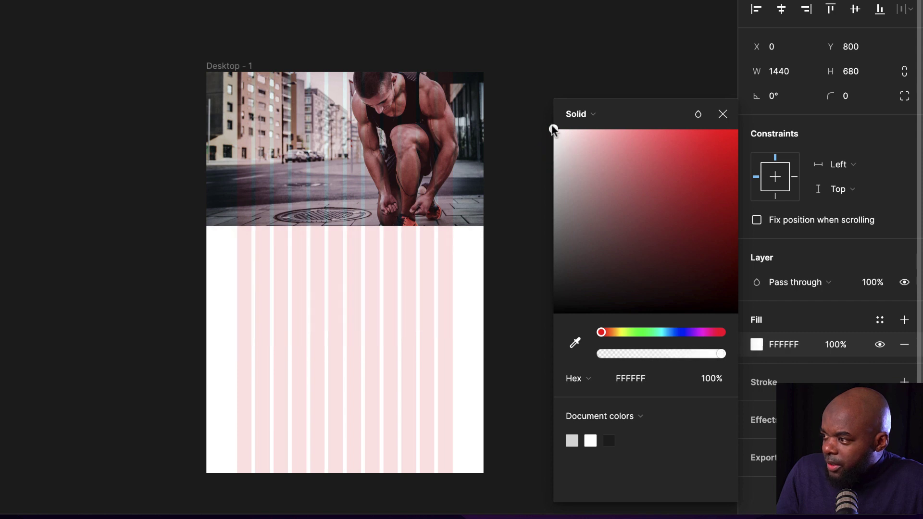
{"action": "left_click", "coordinate": [722, 114]}
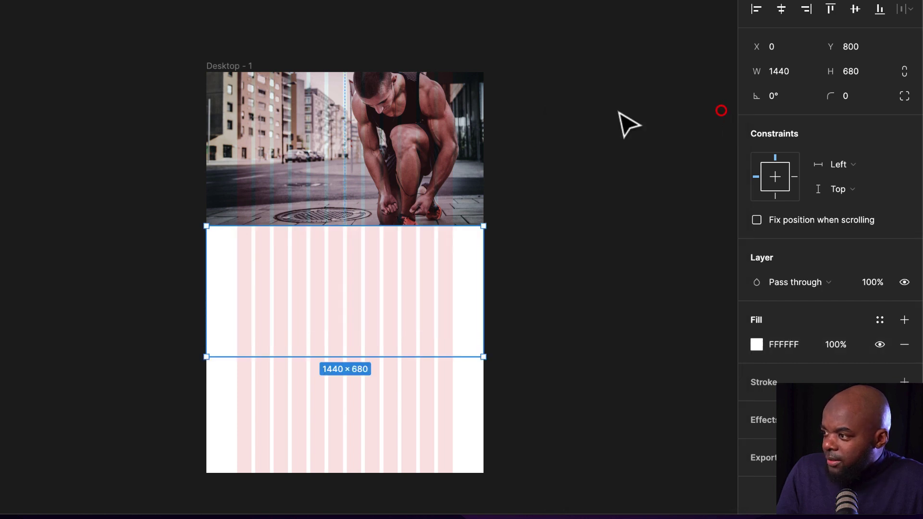
{"action": "key", "text": "Escape"}
- Duplicate the white 1440 × 680 rectangle directly below the original, at Y 1480
{"action": "scroll", "coordinate": [529, 196], "scroll_direction": "down", "scroll_amount": 3}
{"action": "left_click", "coordinate": [383, 231]}
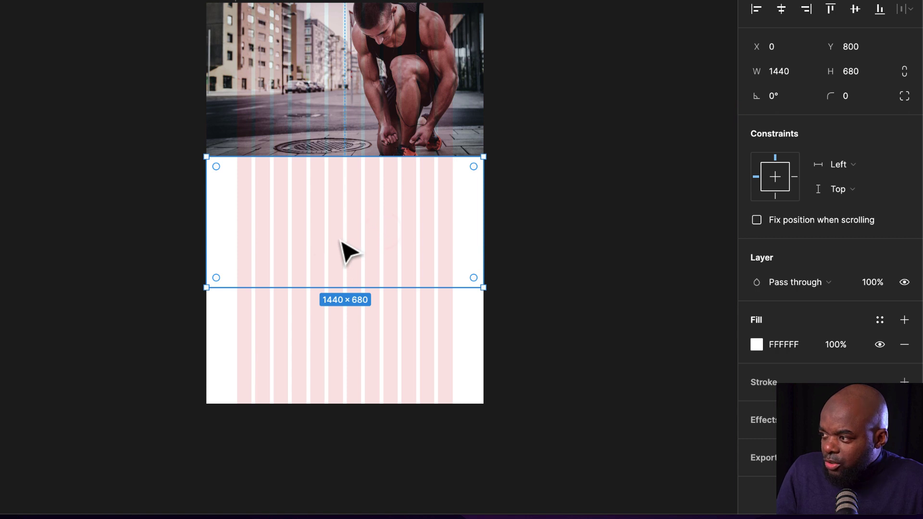
{"action": "left_click_drag", "start_coordinate": [341, 241], "coordinate": [347, 379]}
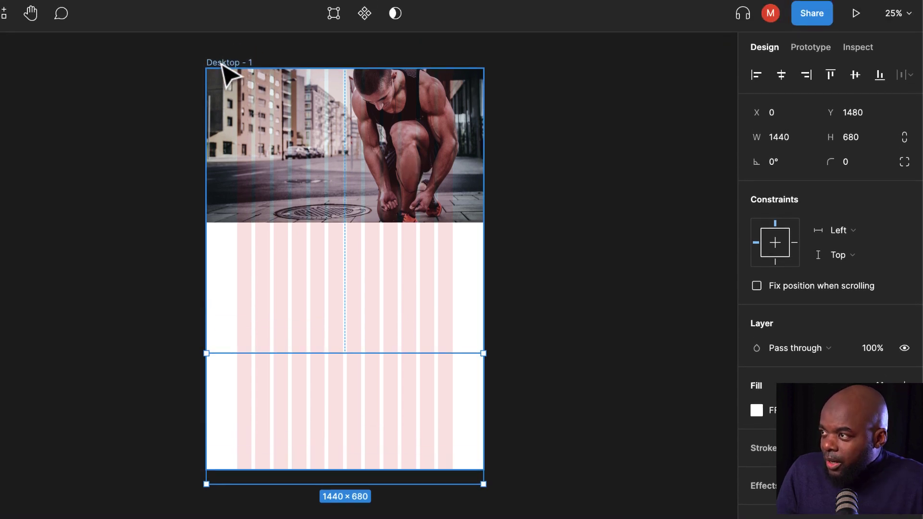
- Extend the desktop frame downward to a height of about 3236 to make room below the duplicated rectangle
{"action": "left_click", "coordinate": [223, 63]}
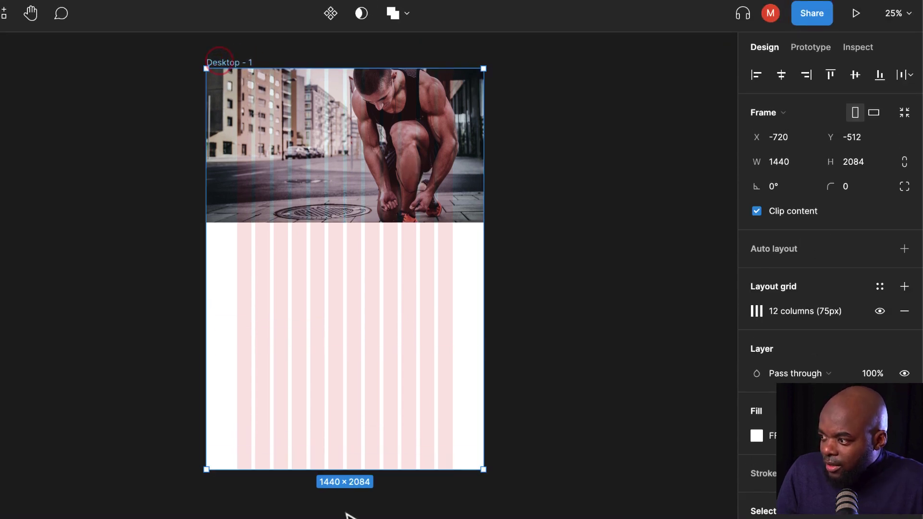
{"action": "left_click_drag", "start_coordinate": [355, 469], "coordinate": [356, 513]}
{"action": "left_click_drag", "start_coordinate": [310, 117], "coordinate": [335, 247]}
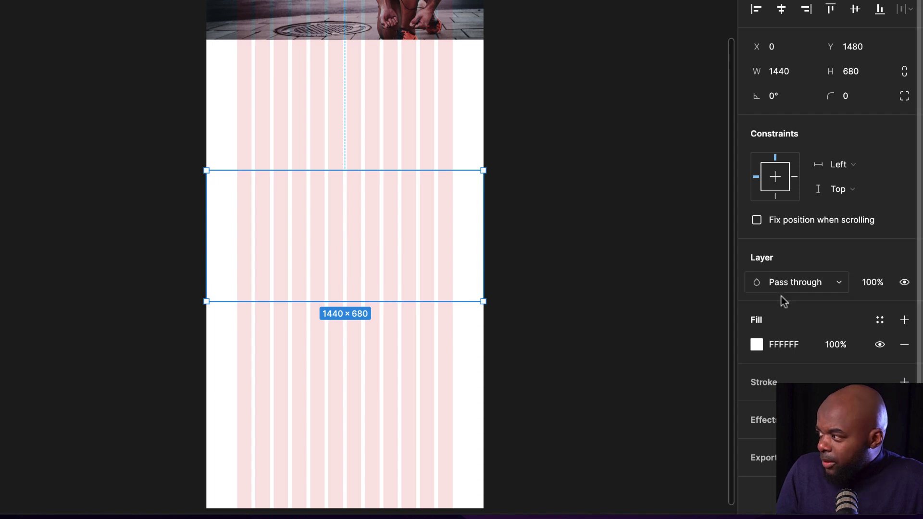
- Fill the duplicated 1440 × 680 rectangle with very light grey, F8F8F8
{"action": "left_click", "coordinate": [756, 344]}
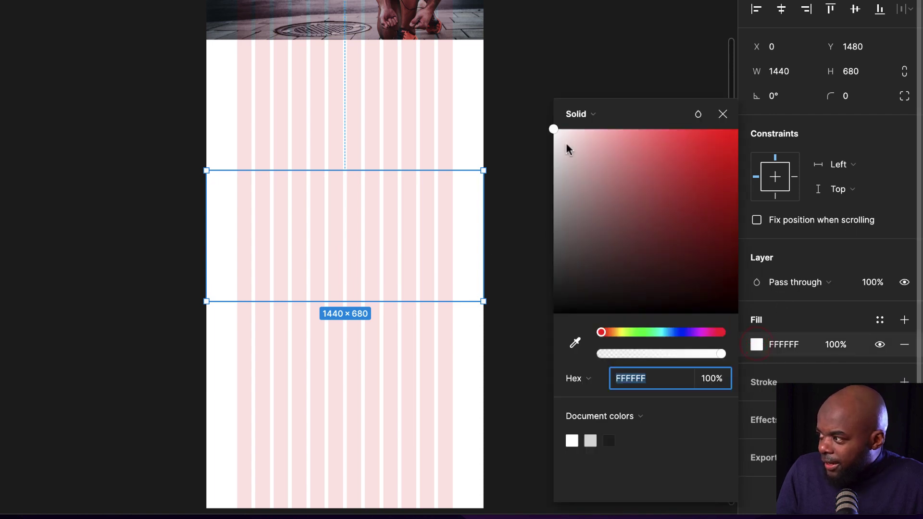
{"action": "left_click", "coordinate": [553, 135]}
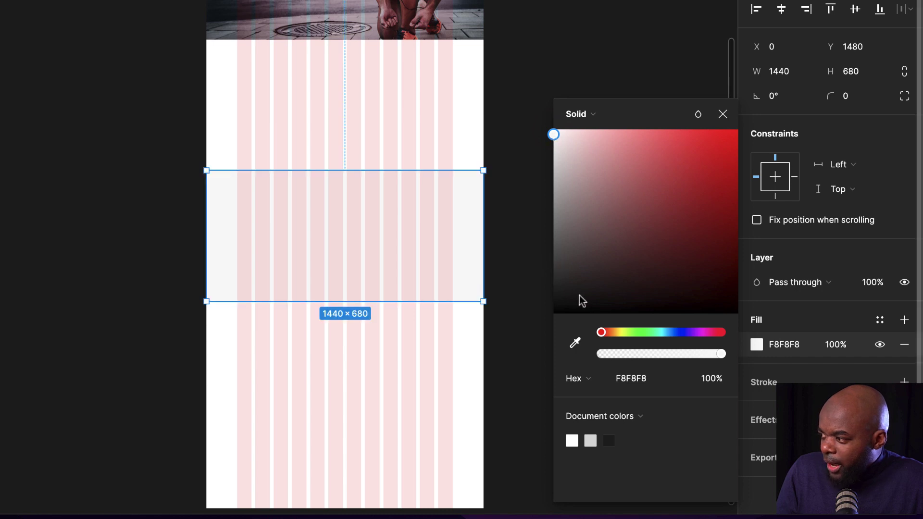
{"action": "left_click", "coordinate": [510, 126]}
- Shorten the desktop frame from its lower edge, leaving a strip about 304 high below the light grey section
{"action": "scroll", "coordinate": [637, 291], "scroll_direction": "up", "scroll_amount": 5}
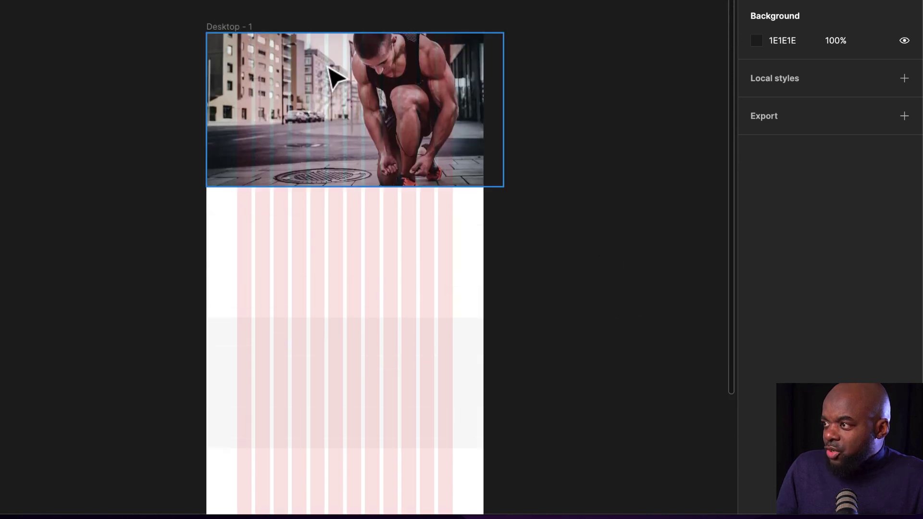
{"action": "left_click", "coordinate": [225, 25]}
{"action": "scroll", "coordinate": [565, 345], "scroll_direction": "down", "scroll_amount": 6}
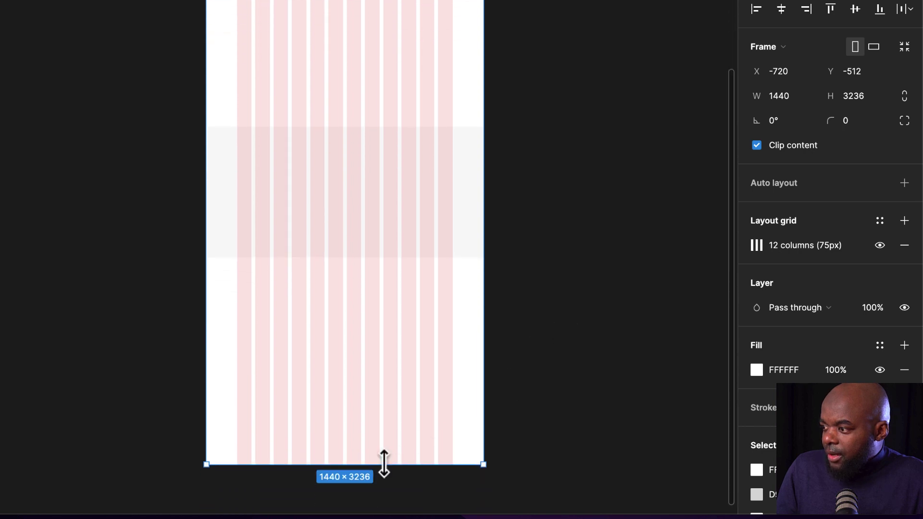
{"action": "left_click_drag", "start_coordinate": [351, 465], "coordinate": [391, 317]}
{"action": "left_click", "coordinate": [651, 258]}
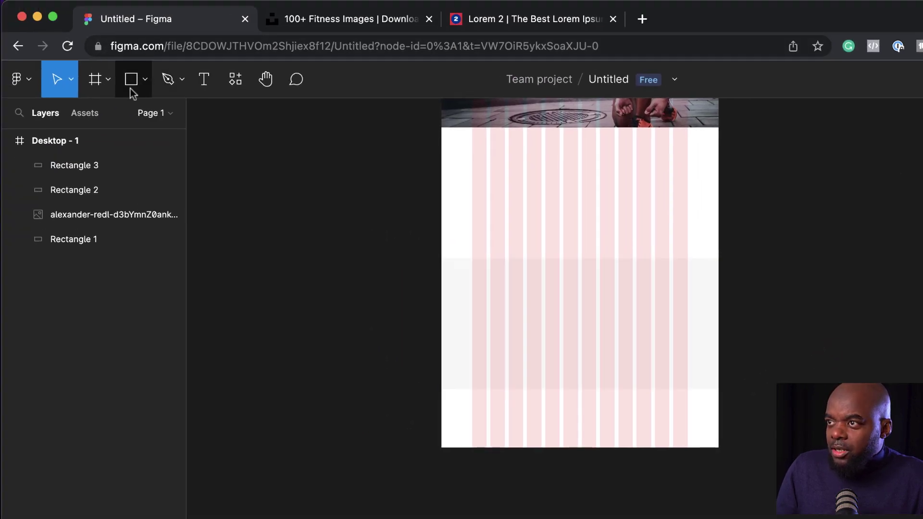
- Draw a full-width 1440 × 304 footer rectangle at Y 2160 below the light grey section and fill it with black, 000000
{"action": "left_click", "coordinate": [130, 78]}
{"action": "left_click_drag", "start_coordinate": [441, 389], "coordinate": [716, 448]}
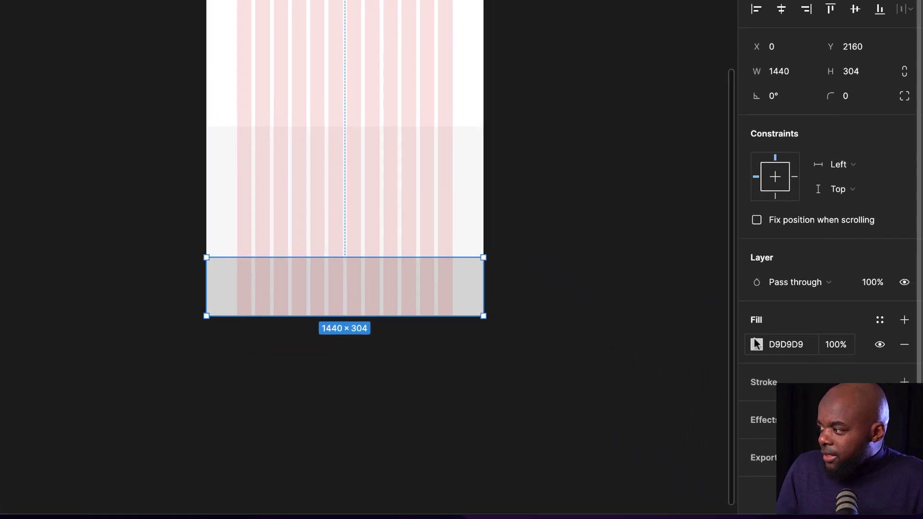
{"action": "left_click", "coordinate": [758, 344]}
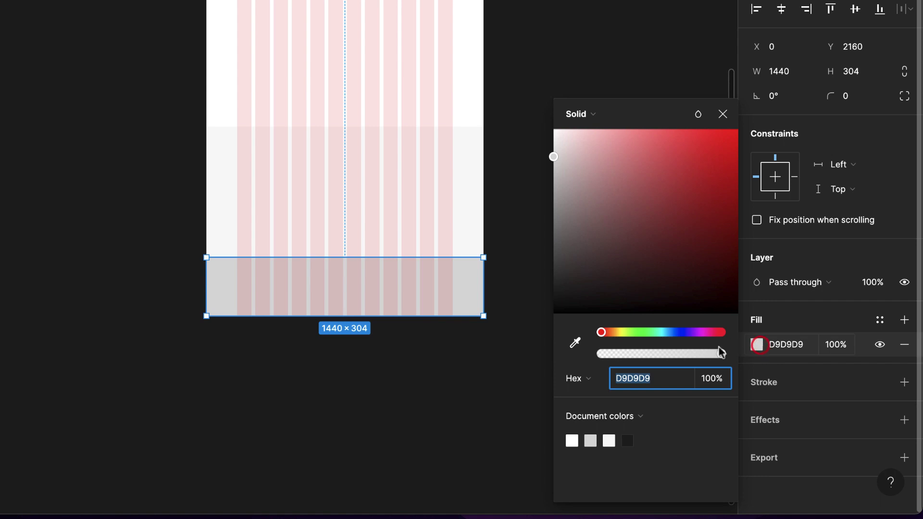
{"action": "left_click_drag", "start_coordinate": [575, 280], "coordinate": [551, 336]}
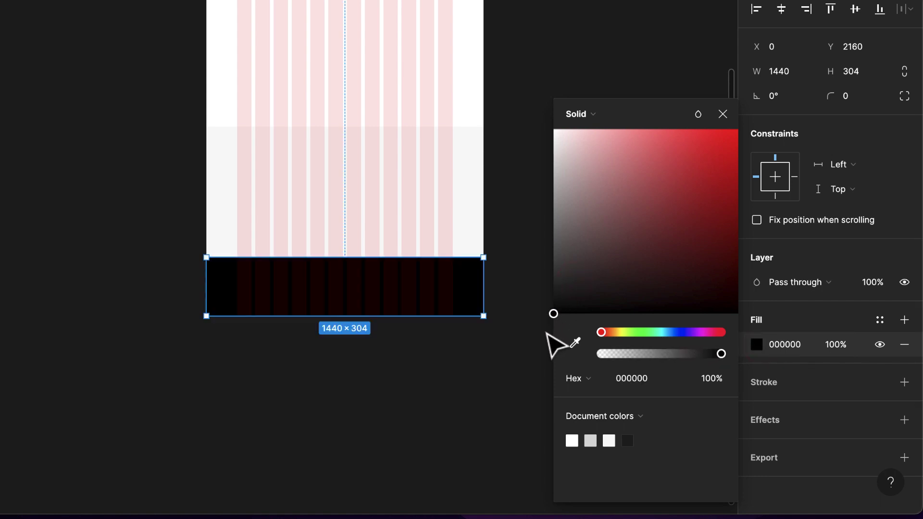
{"action": "left_click", "coordinate": [723, 114]}
{"action": "left_click", "coordinate": [585, 185]}
- Draw a 360 × 308 rectangle over the first four columns of the white section and duplicate it twice across the remaining columns
{"action": "scroll", "coordinate": [584, 188], "scroll_direction": "up", "scroll_amount": 1}
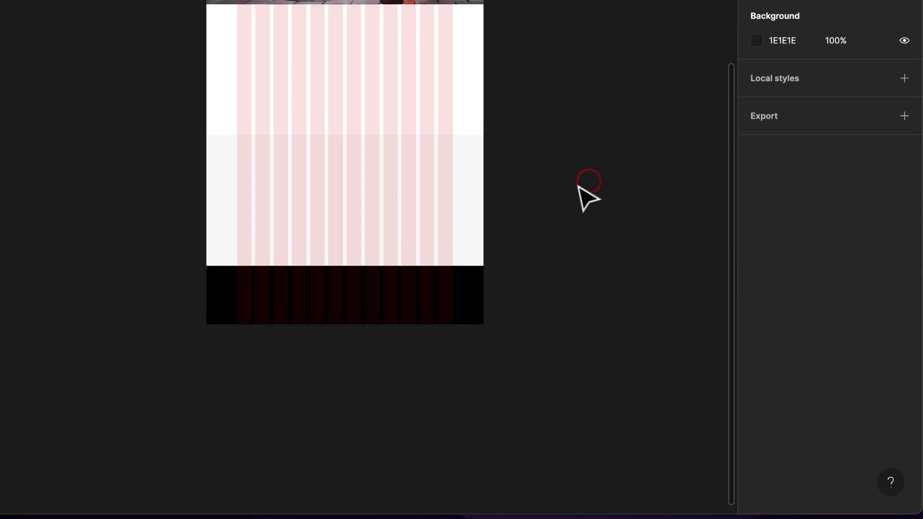
{"action": "scroll", "coordinate": [580, 187], "scroll_direction": "up", "scroll_amount": 5}
{"action": "scroll", "coordinate": [580, 188], "scroll_direction": "up", "scroll_amount": 1}
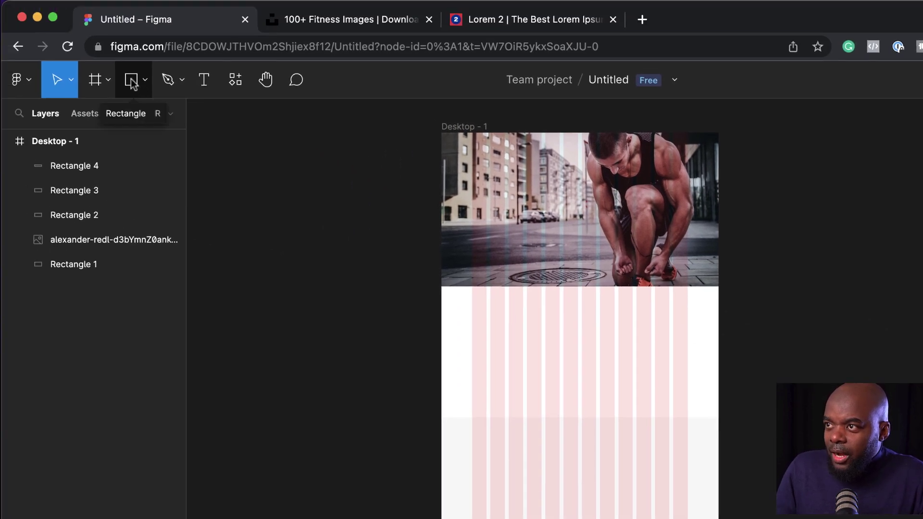
{"action": "left_click", "coordinate": [132, 80]}
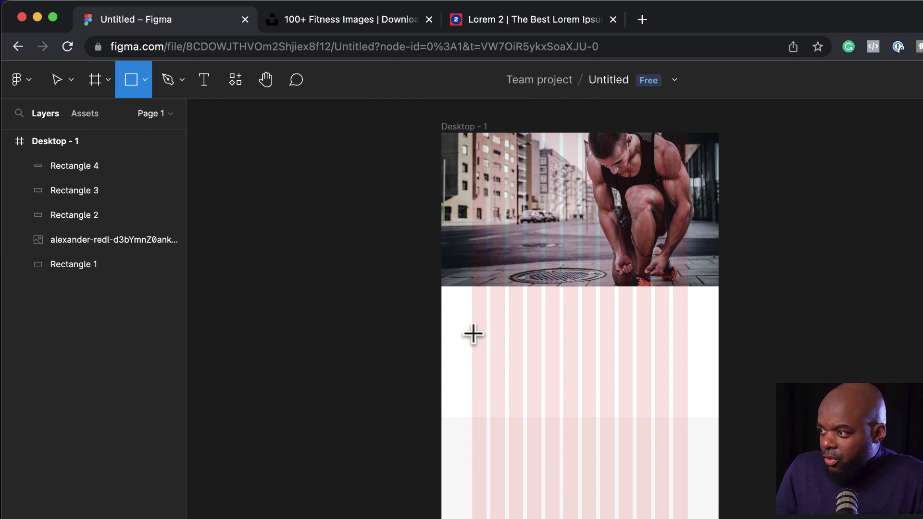
{"action": "left_click_drag", "start_coordinate": [472, 333], "coordinate": [541, 390]}
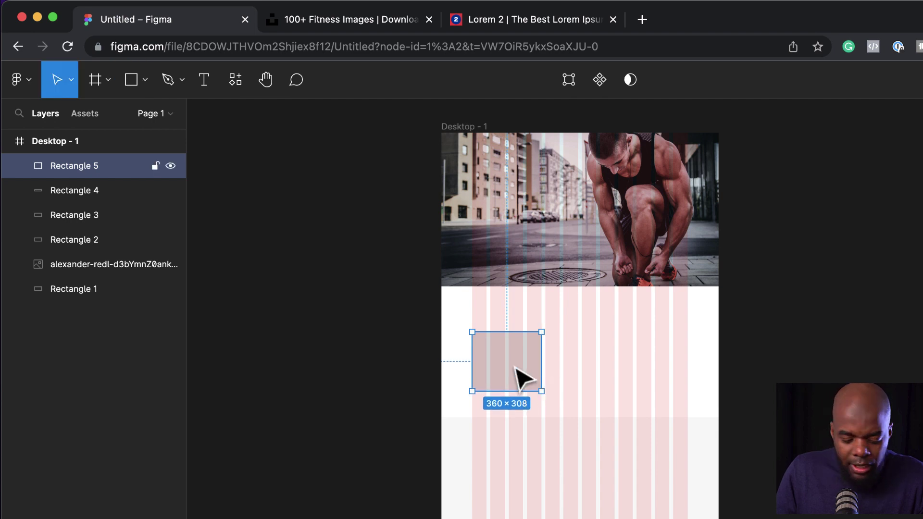
{"action": "left_click_drag", "start_coordinate": [505, 365], "coordinate": [651, 367]}
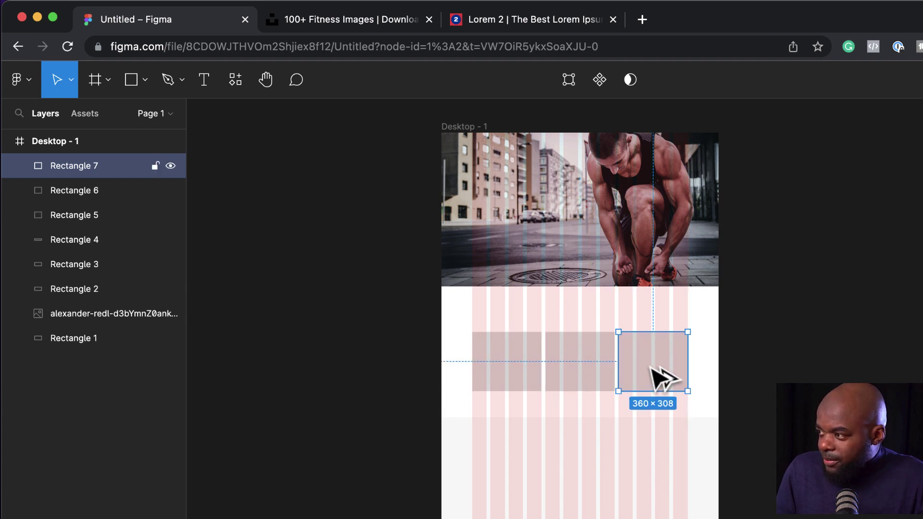
{"action": "left_click", "coordinate": [761, 359]}
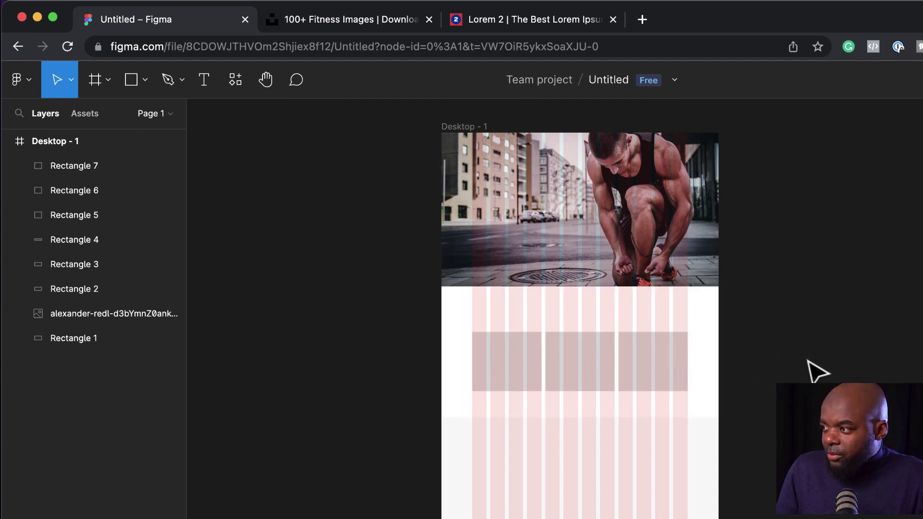
- Move the three 360 × 308 rectangles slightly down by the same distance, keeping them aligned in one row
{"action": "left_click_drag", "start_coordinate": [500, 376], "coordinate": [501, 388]}
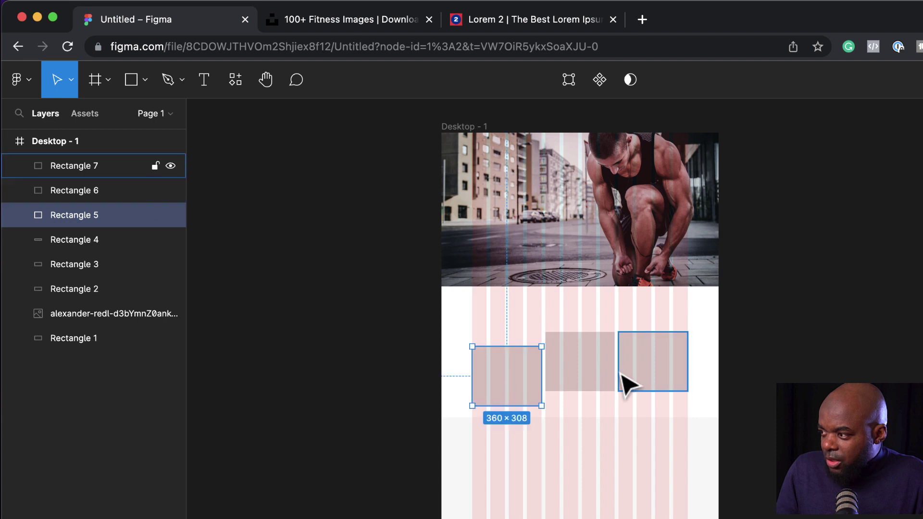
{"action": "left_click_drag", "start_coordinate": [581, 367], "coordinate": [582, 381]}
{"action": "left_click_drag", "start_coordinate": [648, 365], "coordinate": [647, 379]}
{"action": "key", "text": "Escape"}
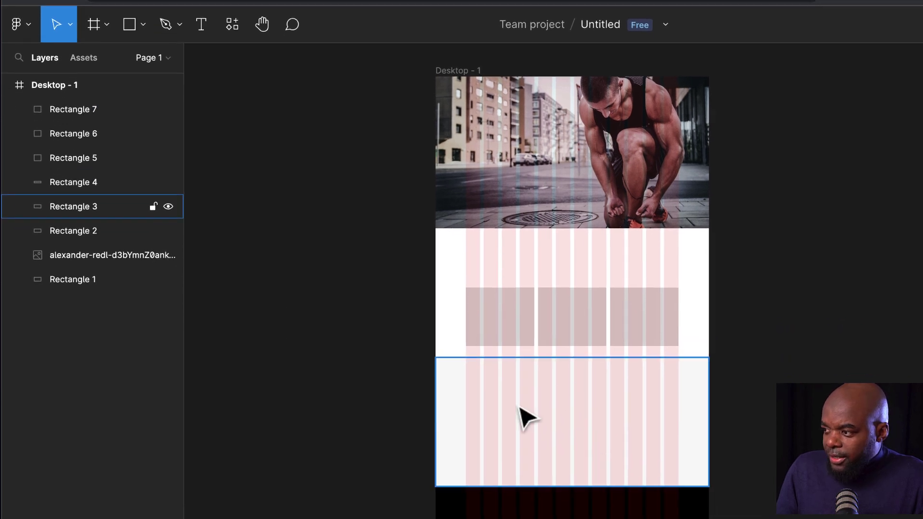
- Draw a large rectangle across the first seven grid columns of the light grey section, with a margin above and below
{"action": "left_click", "coordinate": [130, 26]}
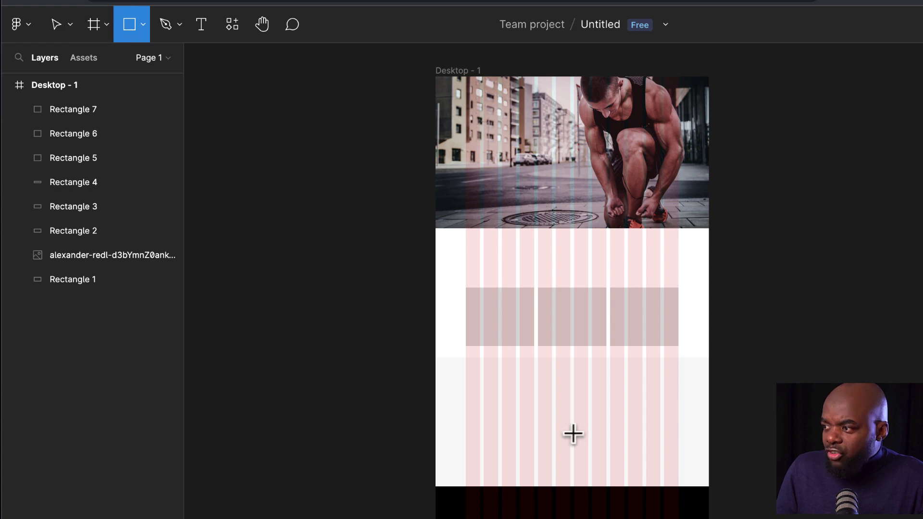
{"action": "mouse_move", "coordinate": [466, 379]}
{"action": "left_mouse_down"}
{"action": "mouse_move", "coordinate": [539, 427]}
{"action": "mouse_move", "coordinate": [557, 461]}
{"action": "mouse_move", "coordinate": [586, 469]}
{"action": "mouse_move", "coordinate": [588, 461]}
{"action": "left_mouse_up"}
{"action": "left_click", "coordinate": [817, 295]}
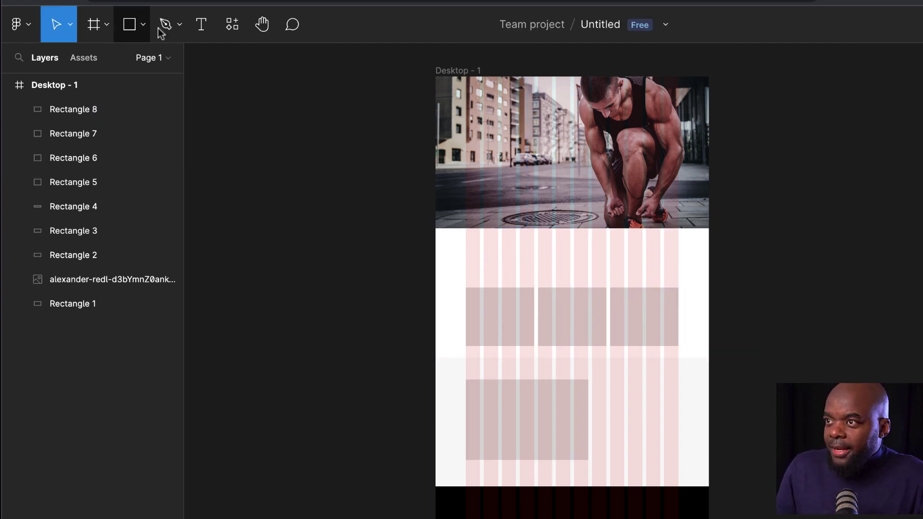
- Add a text box about 718 × 88 above the three rectangles in the white section, reading "Lorem ipsum dolor sit amet"
{"action": "left_click", "coordinate": [202, 25]}
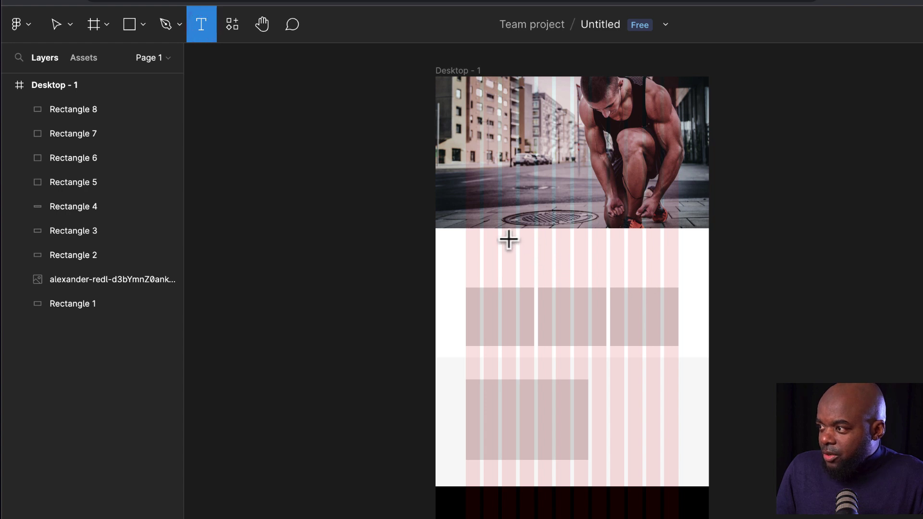
{"action": "left_click_drag", "start_coordinate": [504, 237], "coordinate": [639, 254]}
{"action": "type", "text": "Lorem ipsum dolor sit amet"}
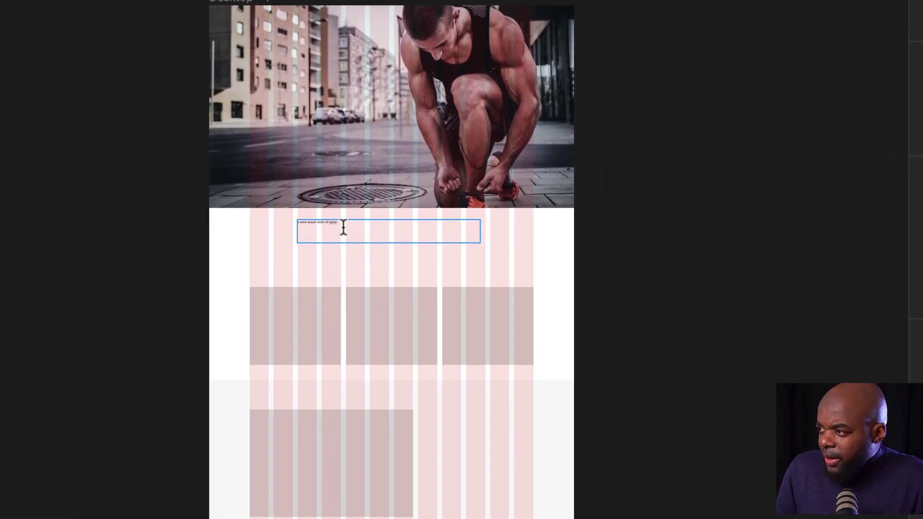
- Set the heading "Lorem ipsum dolor sit amet" to size 44 and its font to Poppins
{"action": "triple_click", "coordinate": [344, 226]}
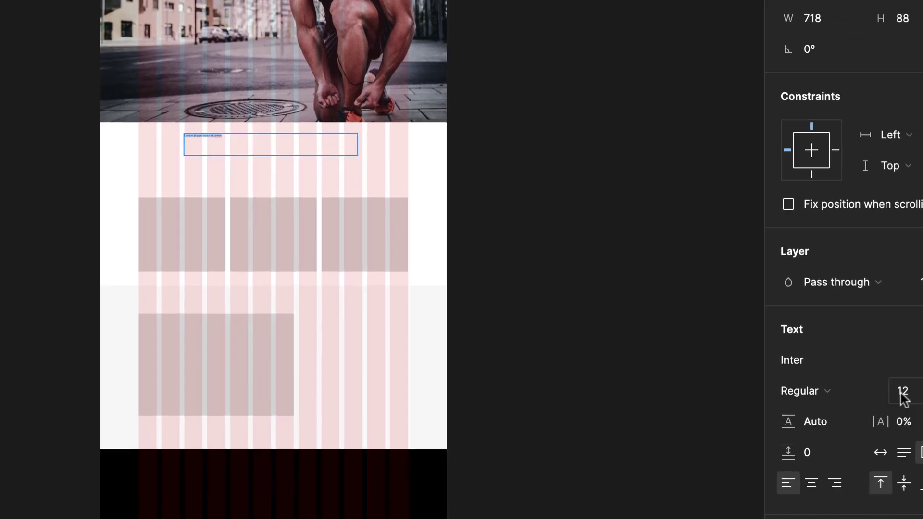
{"action": "left_click", "coordinate": [833, 345]}
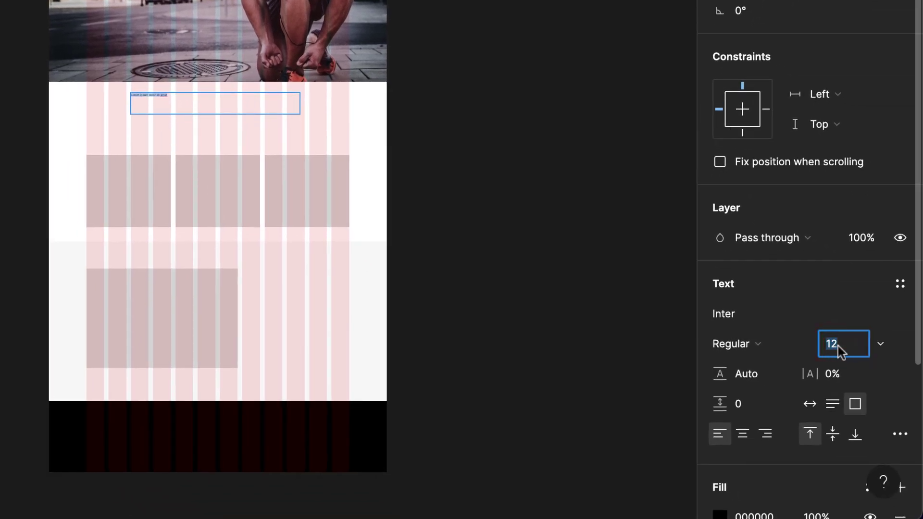
{"action": "type", "text": "44"}
{"action": "key", "text": "Return"}
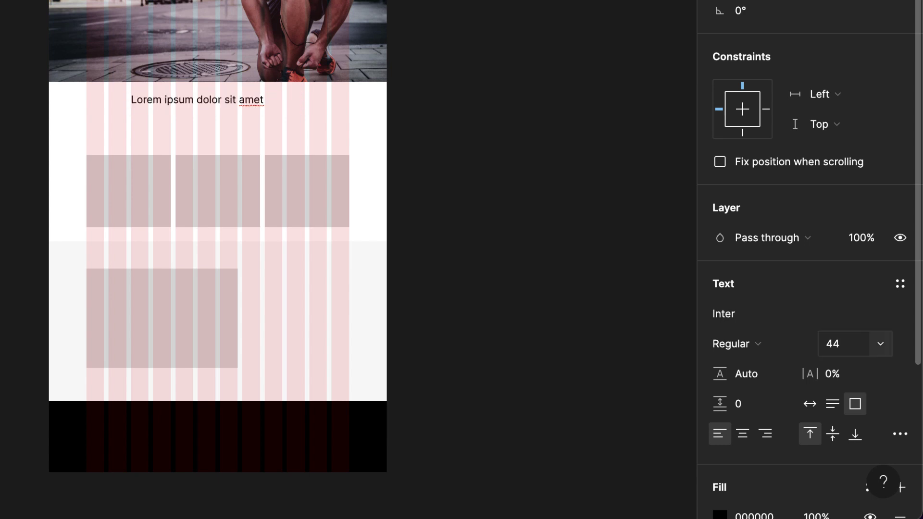
{"action": "left_click", "coordinate": [234, 103]}
{"action": "triple_click", "coordinate": [234, 104]}
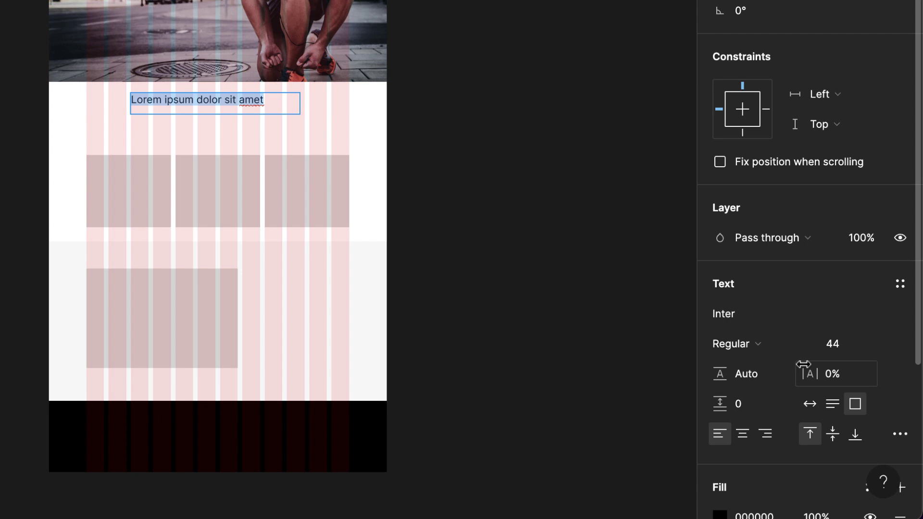
{"action": "left_click", "coordinate": [739, 318]}
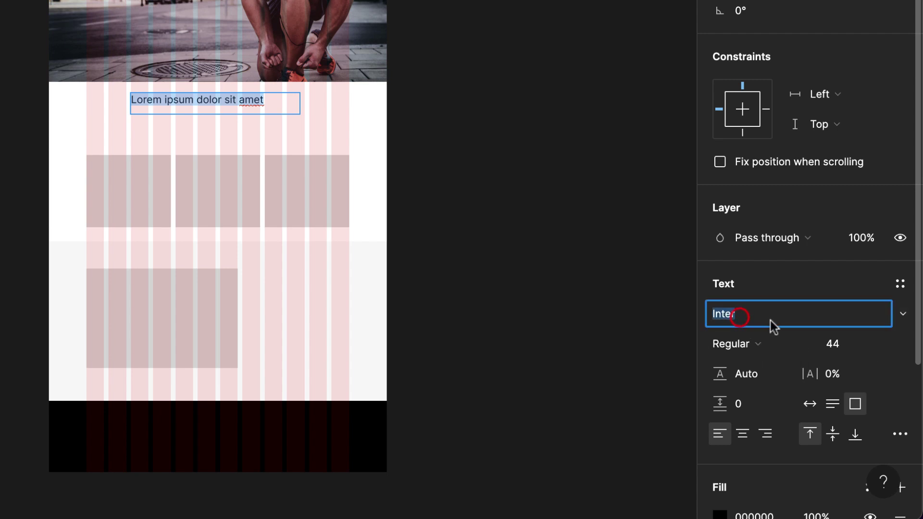
{"action": "type", "text": "Pop"}
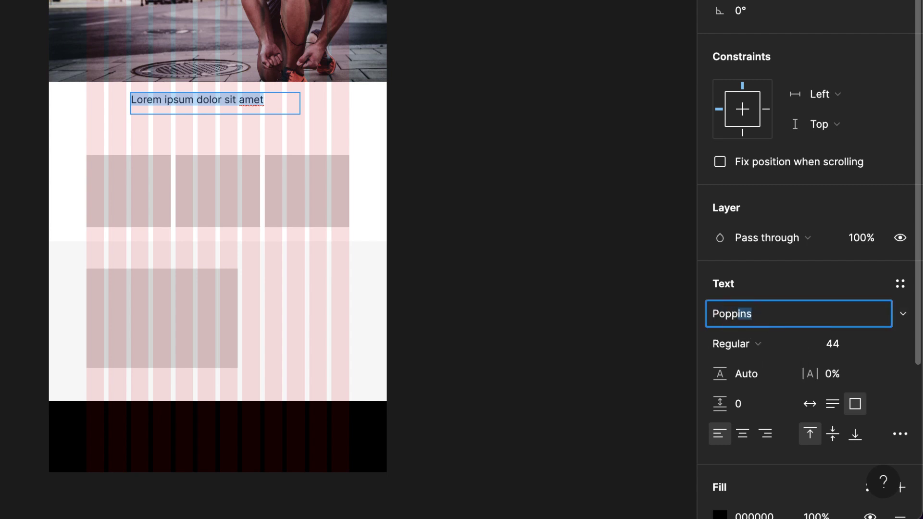
{"action": "type", "text": "p"}
{"action": "key", "text": "Return"}
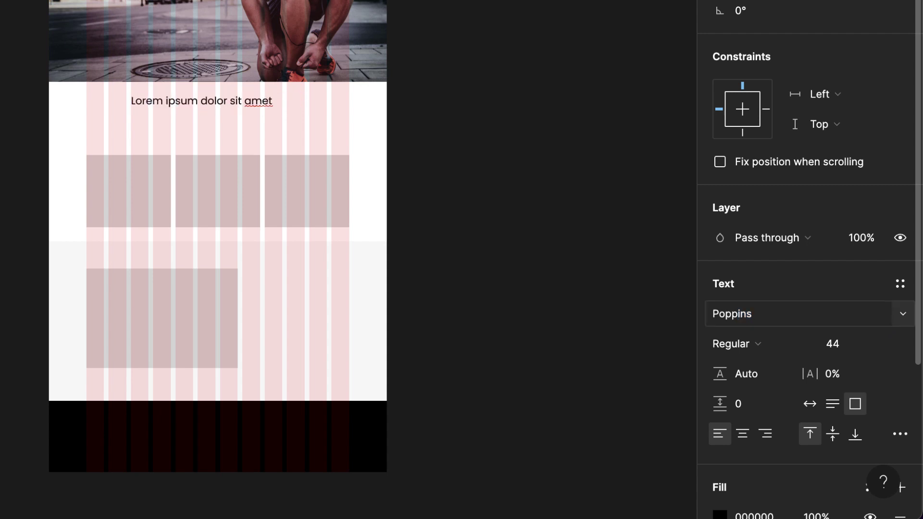
- Center-align the heading text in its box and set its weight to ExtraBold
{"action": "left_click", "coordinate": [203, 102]}
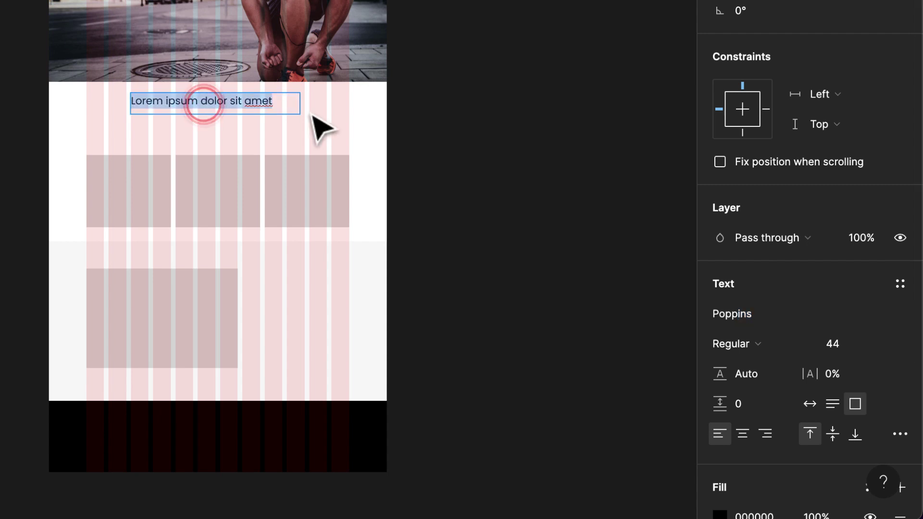
{"action": "scroll", "coordinate": [855, 435], "scroll_direction": "down", "scroll_amount": 1}
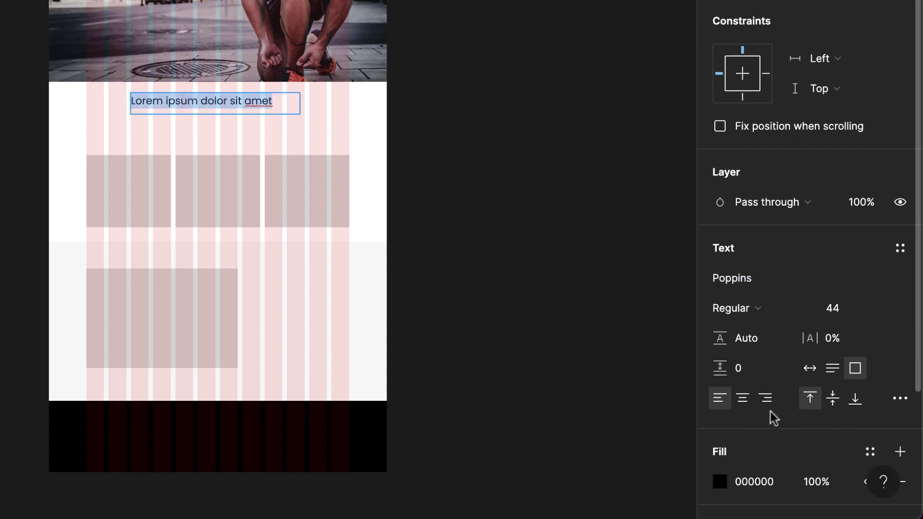
{"action": "left_click", "coordinate": [743, 398]}
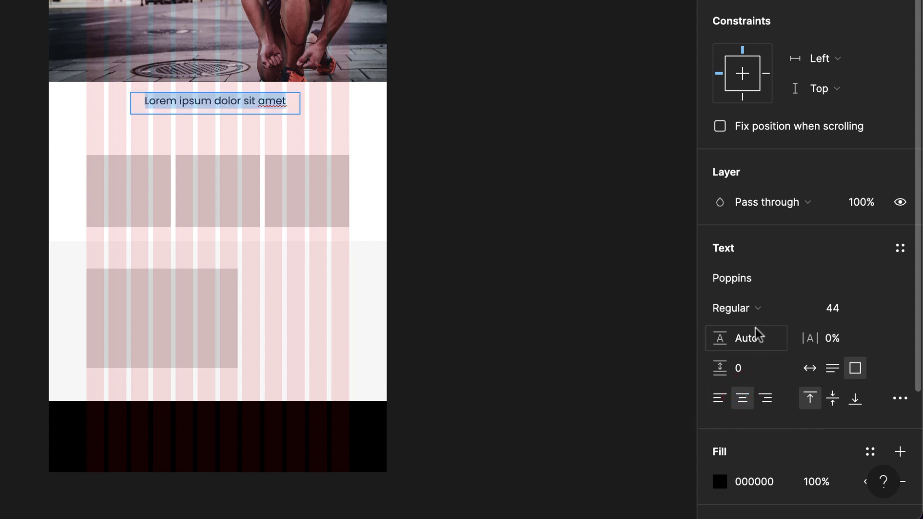
{"action": "left_click", "coordinate": [744, 310]}
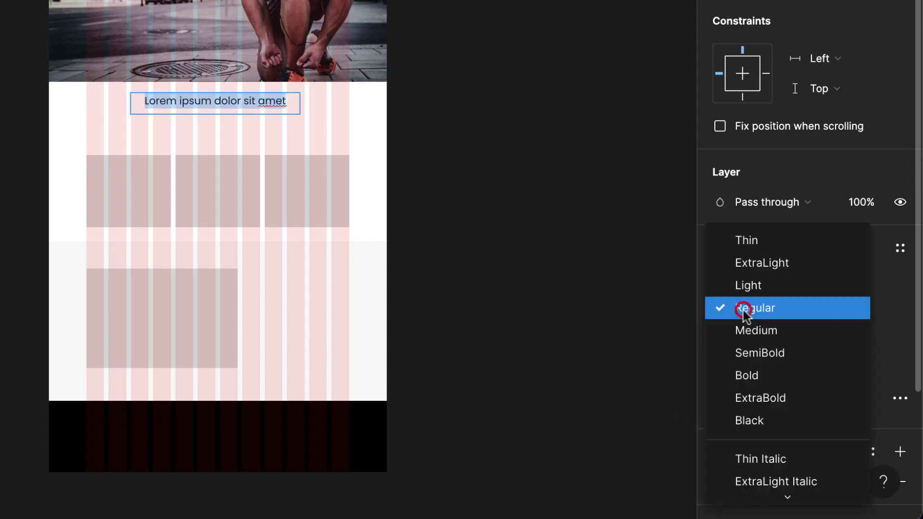
{"action": "left_click", "coordinate": [791, 403]}
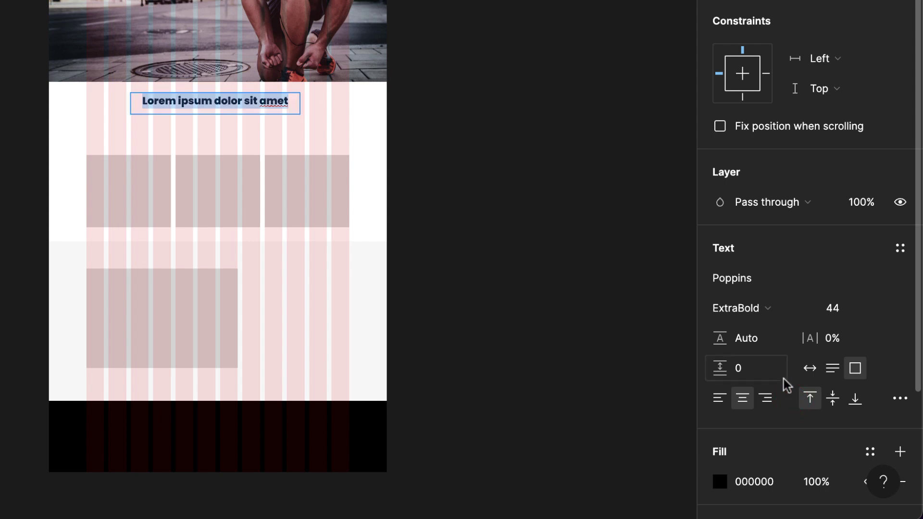
{"action": "scroll", "coordinate": [783, 383], "scroll_direction": "down", "scroll_amount": 4}
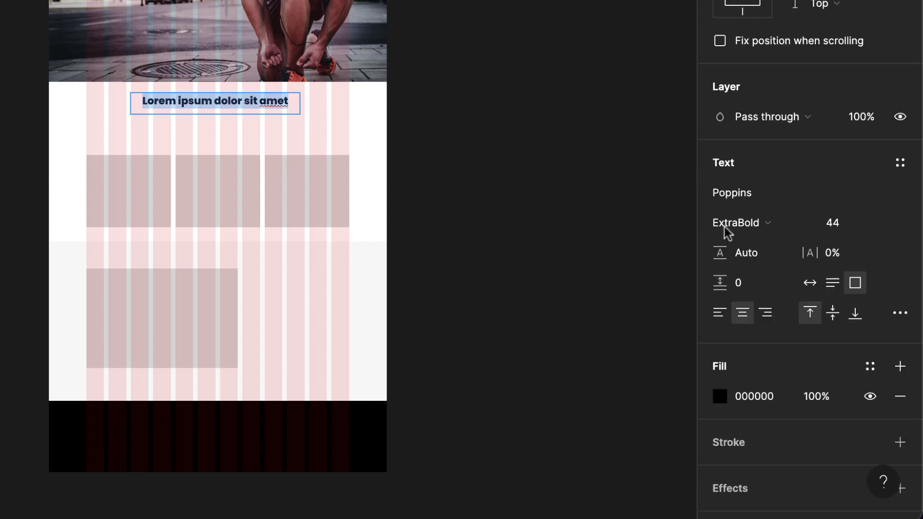
- Set the "Lorem ipsum dolor sit amet" heading to title case and its font size to 36
{"action": "left_click", "coordinate": [901, 313]}
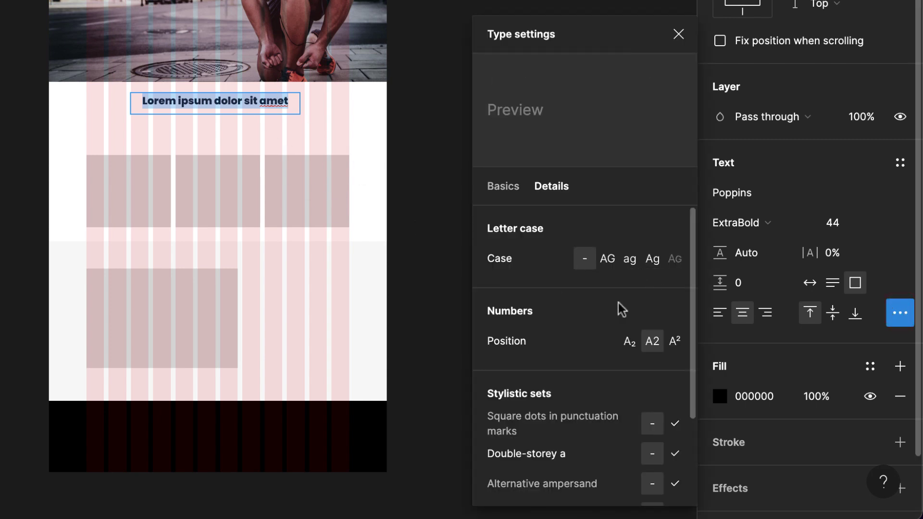
{"action": "left_click", "coordinate": [654, 262]}
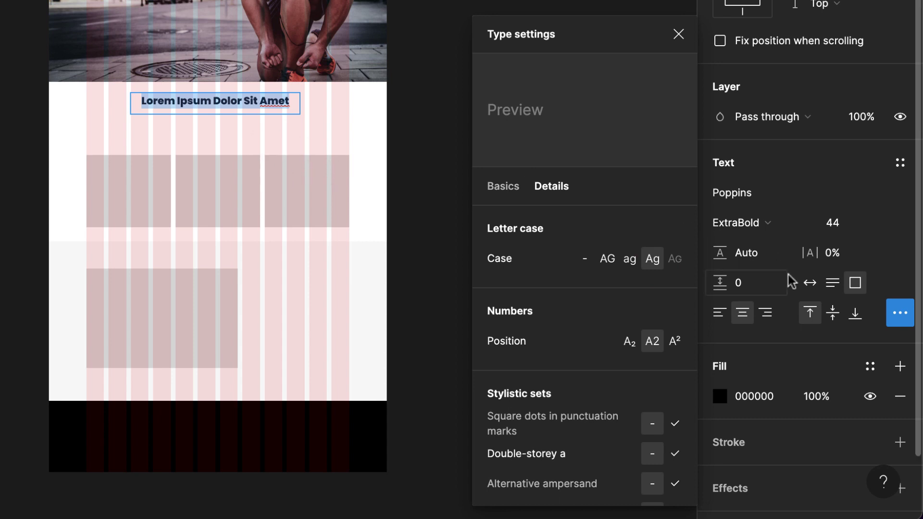
{"action": "left_click", "coordinate": [834, 222]}
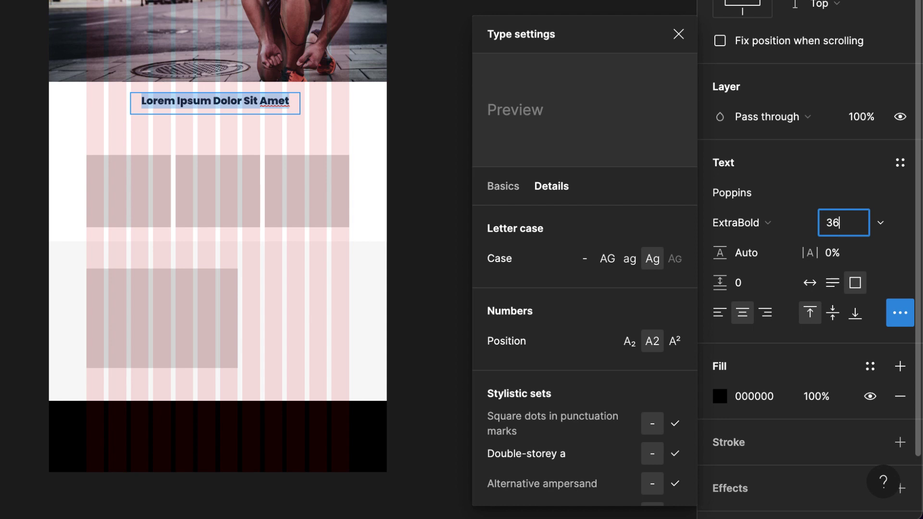
{"action": "key", "text": "Return"}
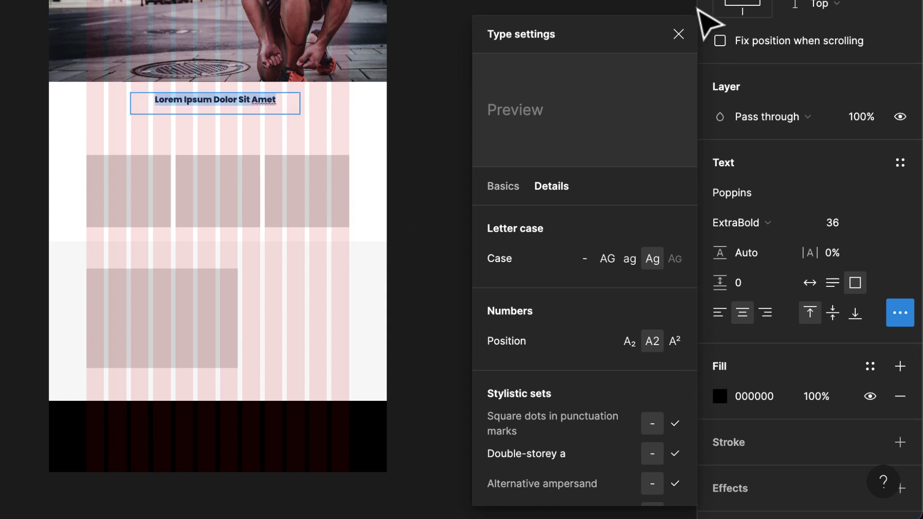
{"action": "left_click", "coordinate": [678, 34]}
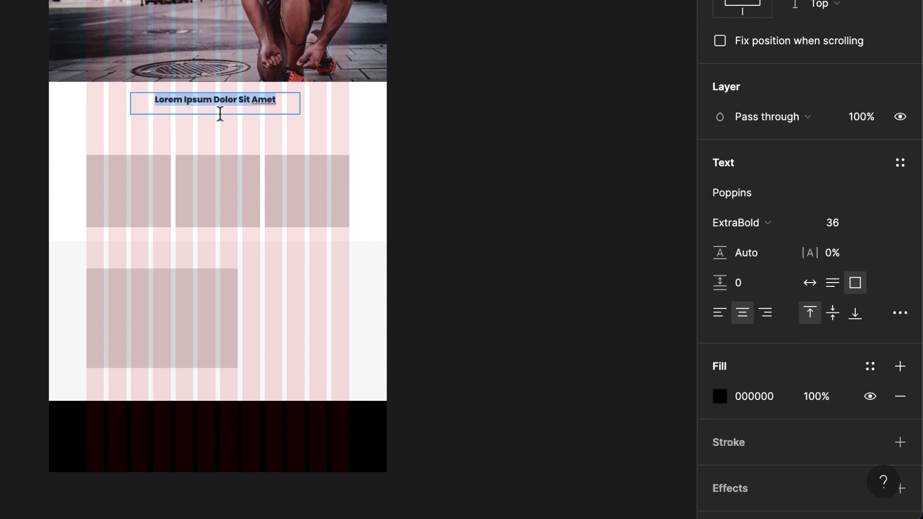
{"action": "left_click", "coordinate": [448, 151]}
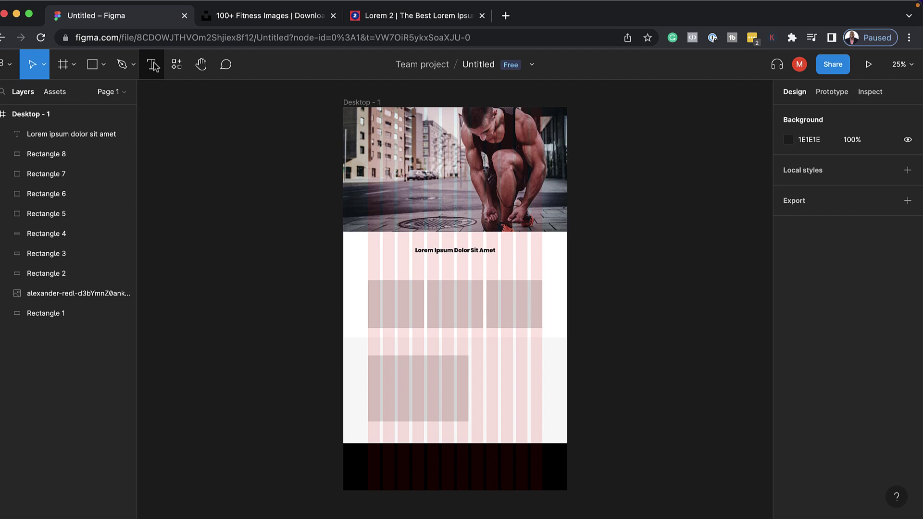
- Add a text line below the heading reading "Quisque volutpat mattis eros. Nullam malesuada erat ut turpis.", taken from the Lorem 2 page
{"action": "left_click", "coordinate": [153, 65]}
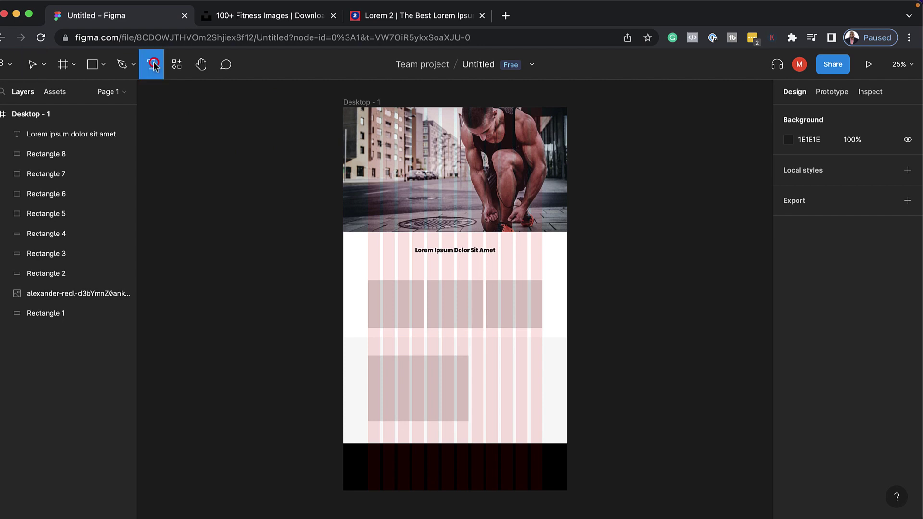
{"action": "left_click", "coordinate": [429, 265]}
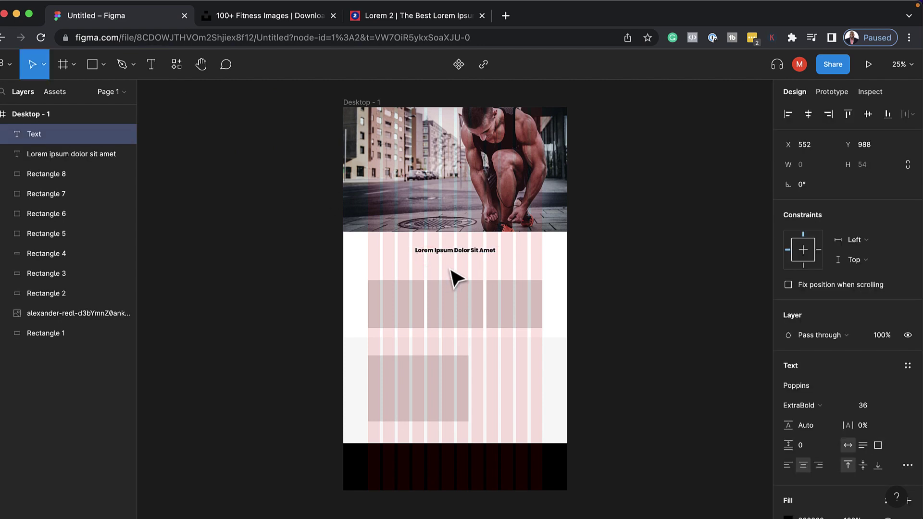
{"action": "left_click", "coordinate": [416, 15]}
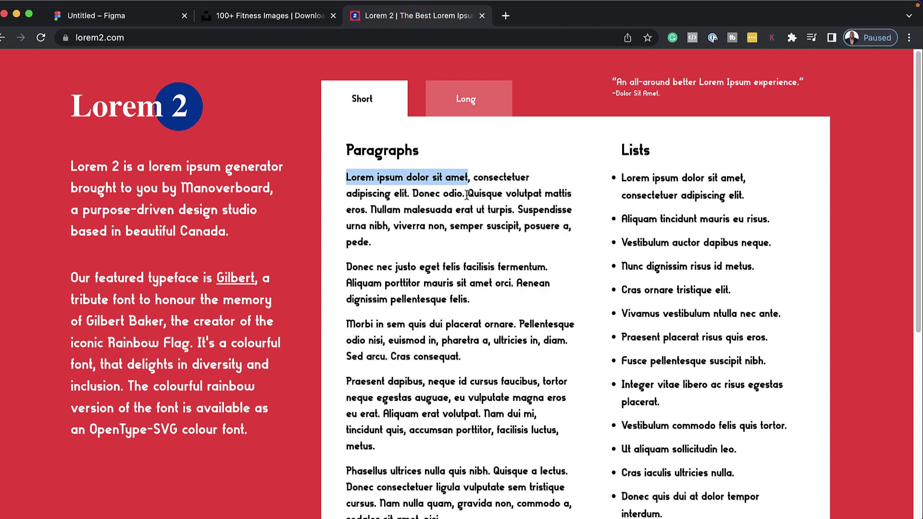
{"action": "key", "text": "super+1"}
{"action": "type", "text": "Quisque volutpat mattis eros. Nullam malesuada erat ut turpis."}
- Set the "Quisque volutpat" text's weight to Medium and break it into two lines before "erat ut turpis."
{"action": "double_click", "coordinate": [487, 266]}
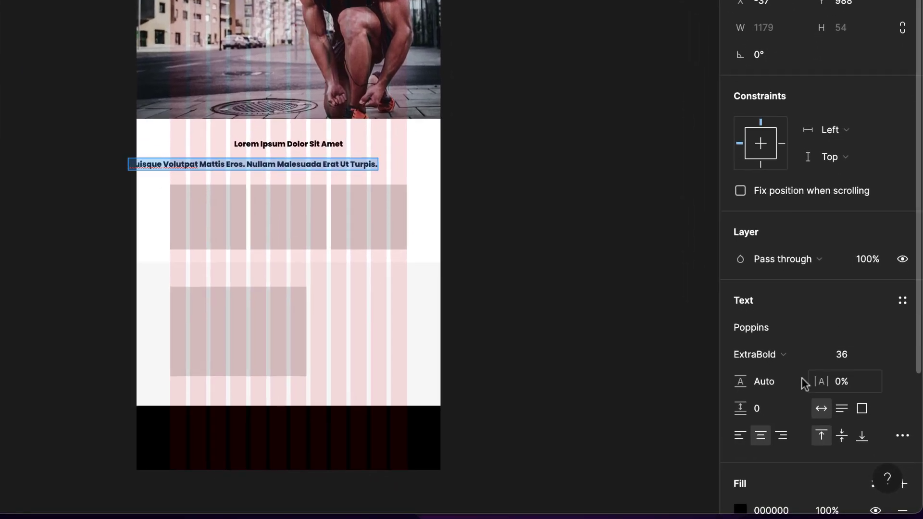
{"action": "left_click", "coordinate": [780, 357]}
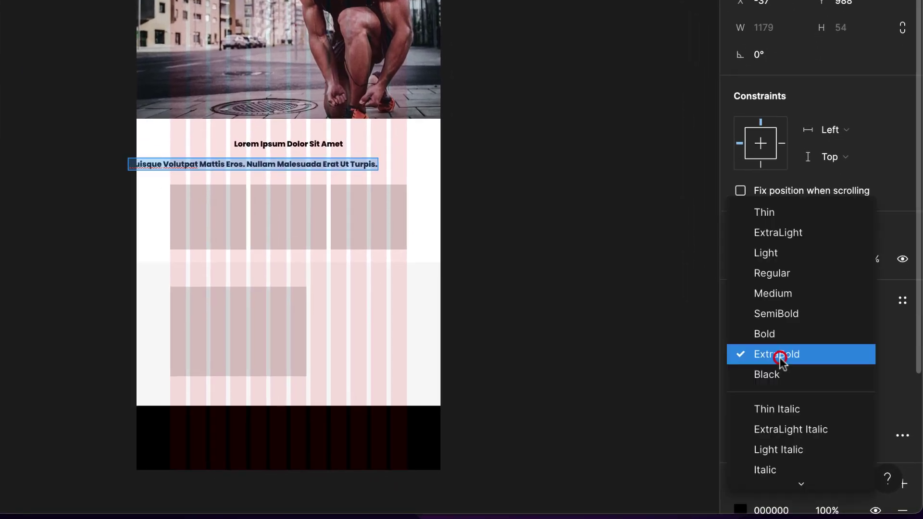
{"action": "left_click", "coordinate": [813, 297]}
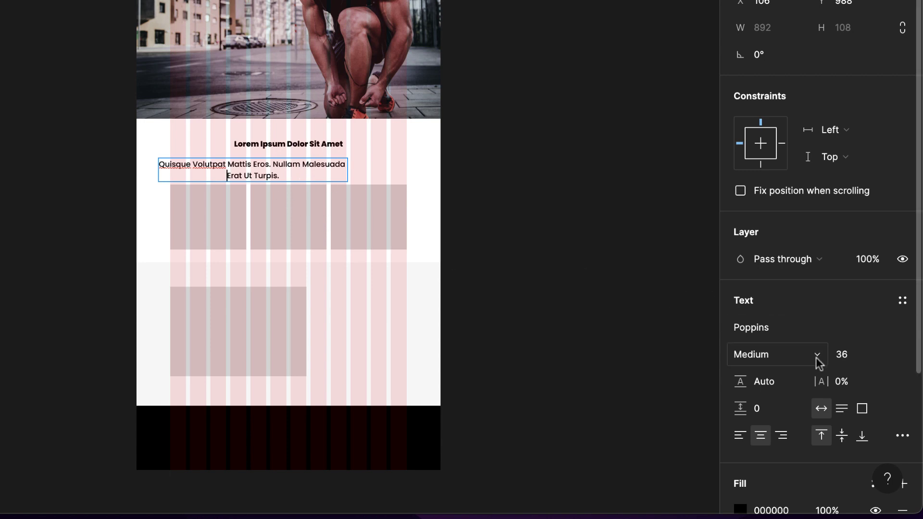
- Set the two-line text's font size to 28 and center it directly beneath the heading
{"action": "left_click", "coordinate": [854, 356]}
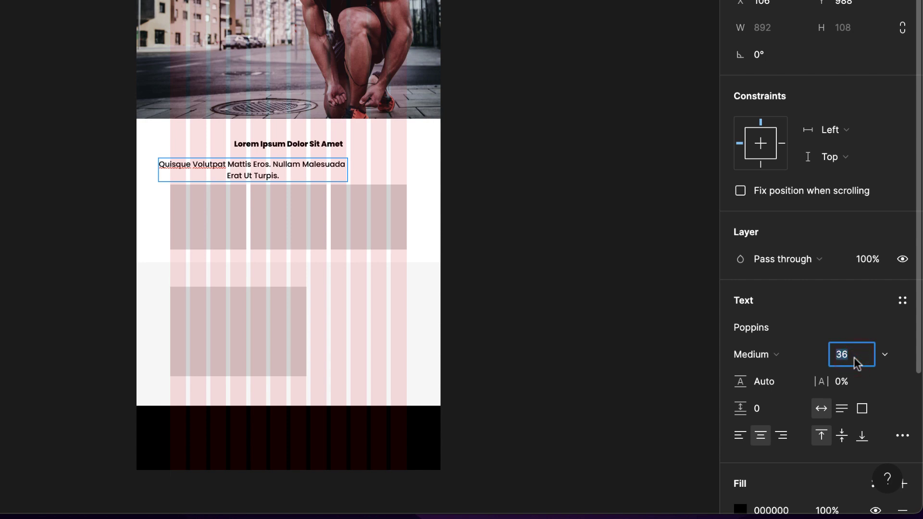
{"action": "type", "text": "28"}
{"action": "key", "text": "Return"}
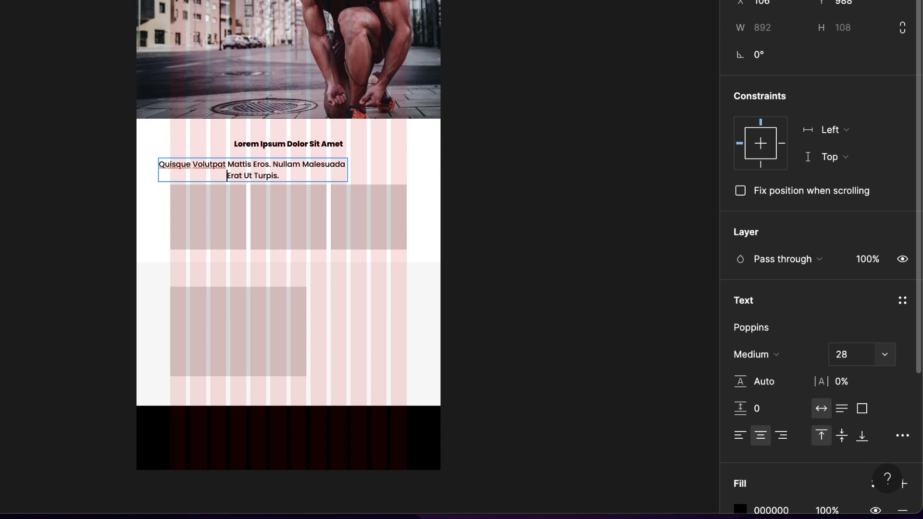
{"action": "triple_click", "coordinate": [254, 173]}
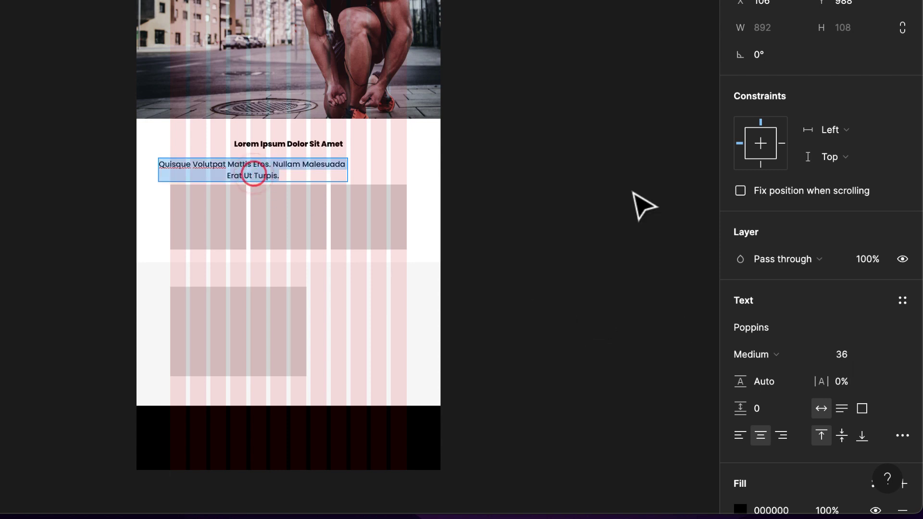
{"action": "left_click", "coordinate": [850, 363]}
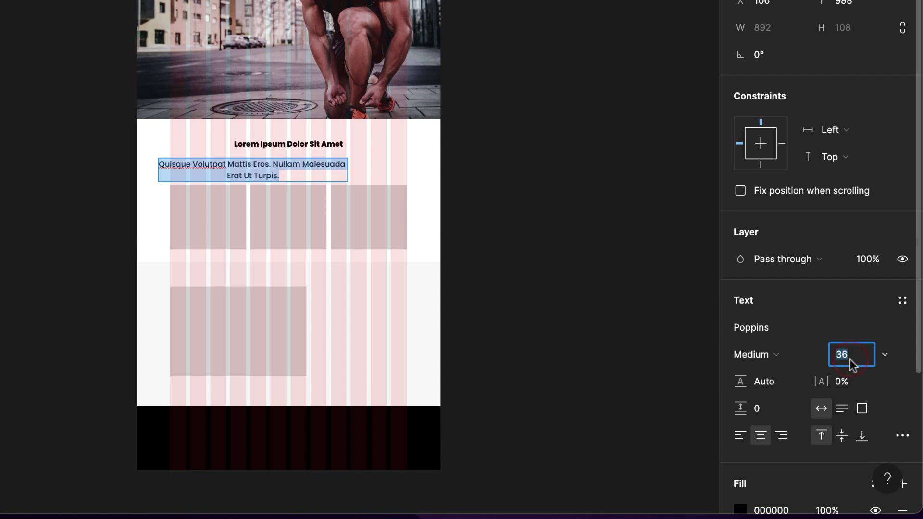
{"action": "key", "text": "Return"}
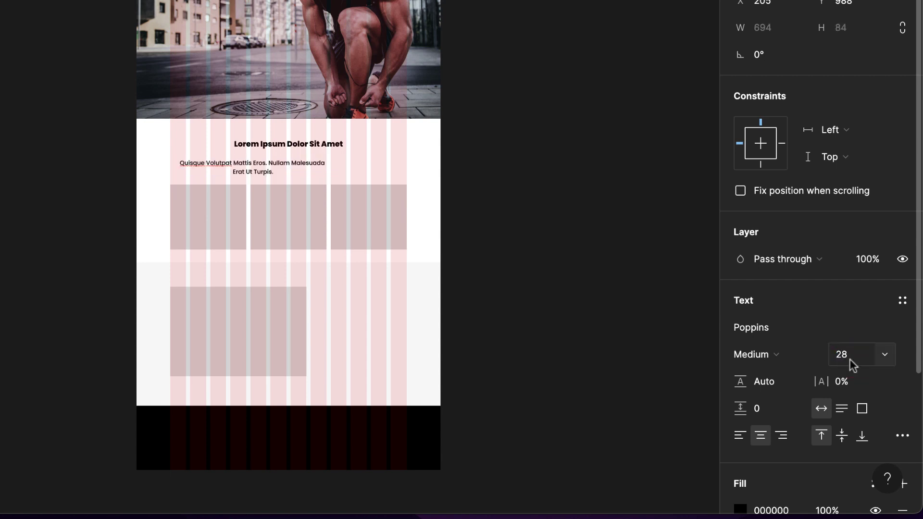
{"action": "key", "text": "Escape"}
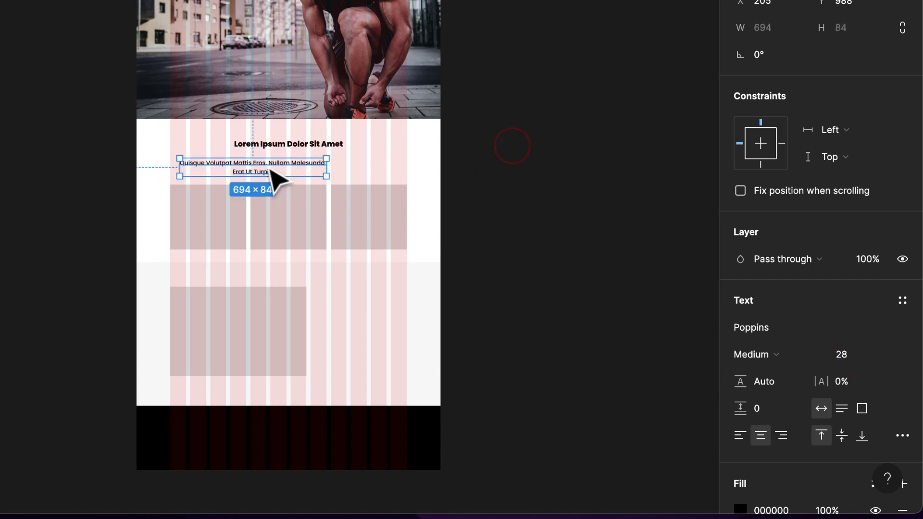
{"action": "left_click_drag", "start_coordinate": [270, 168], "coordinate": [305, 166]}
{"action": "left_click", "coordinate": [500, 192]}
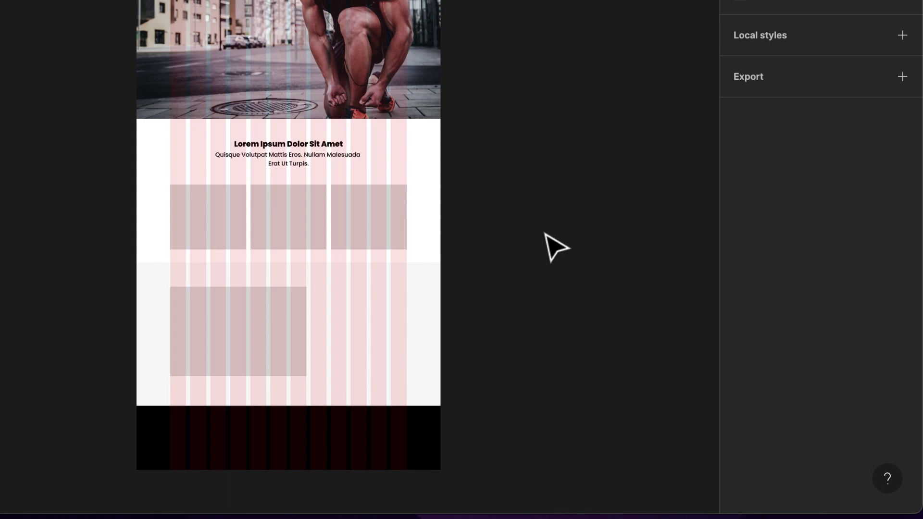
- Move the three grey rectangles in the white section up slightly to Y 1078, keeping them aligned with 20 px gaps
{"action": "left_click_drag", "start_coordinate": [198, 224], "coordinate": [201, 217]}
{"action": "left_click_drag", "start_coordinate": [300, 232], "coordinate": [303, 226]}
{"action": "left_click", "coordinate": [376, 235]}
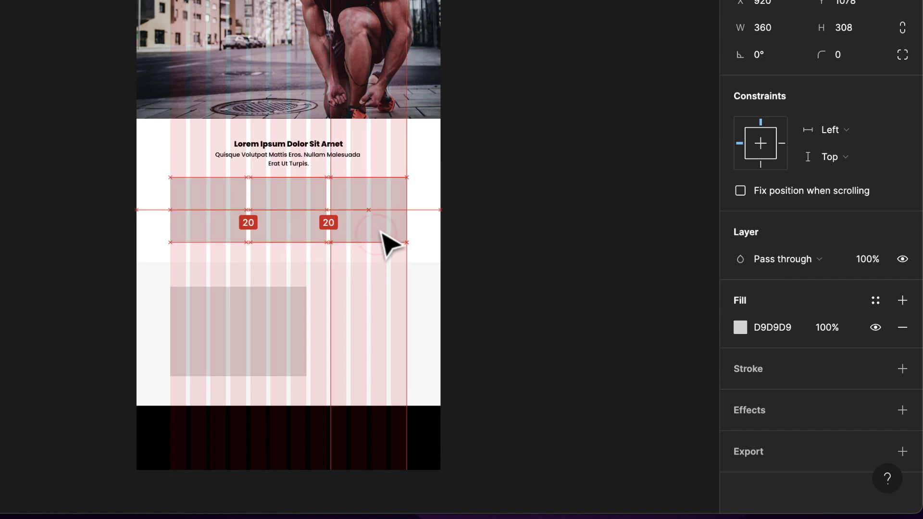
{"action": "left_click", "coordinate": [552, 226]}
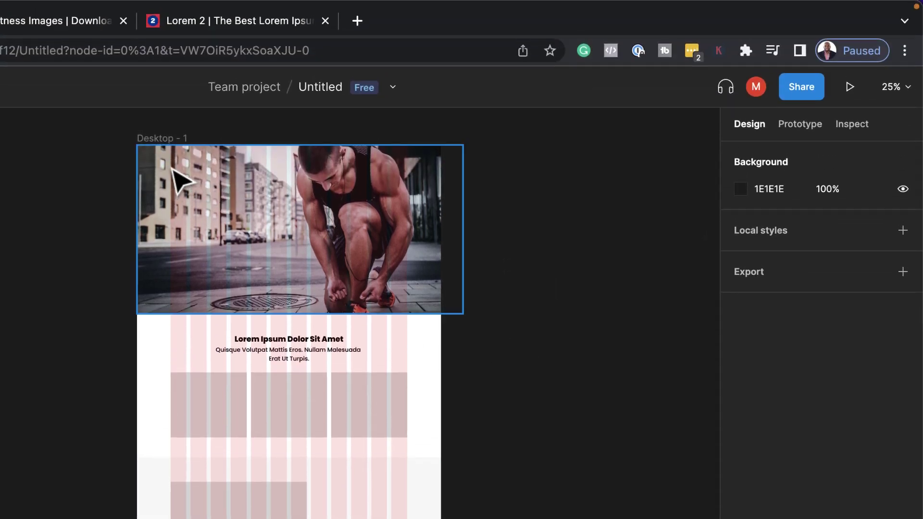
- Hide the 12-column layout grid on the Desktop - 1 frame
{"action": "left_click", "coordinate": [160, 138]}
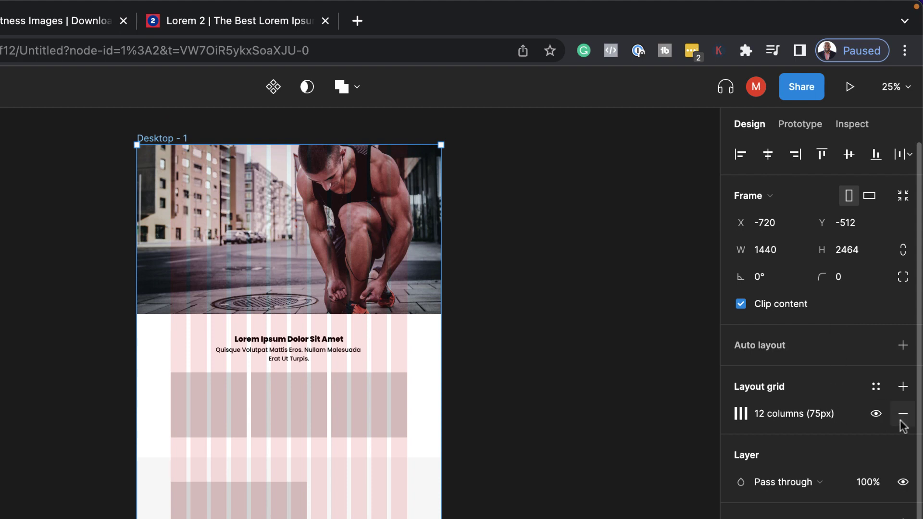
{"action": "left_click", "coordinate": [876, 414]}
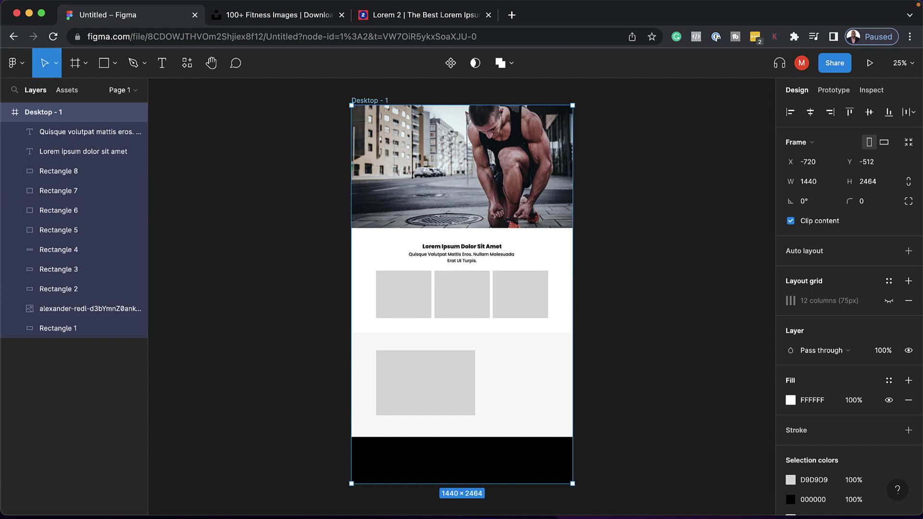
- Bring the photo of the woman in the gym from the Downloads folder into the frame, about 1212 × 599, below the large rectangle
{"action": "key", "text": "super+Tab"}
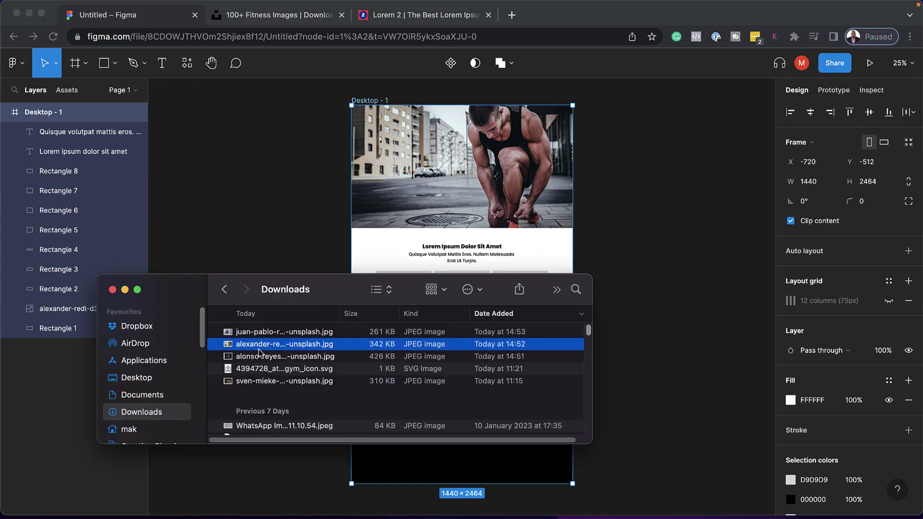
{"action": "left_click", "coordinate": [260, 332]}
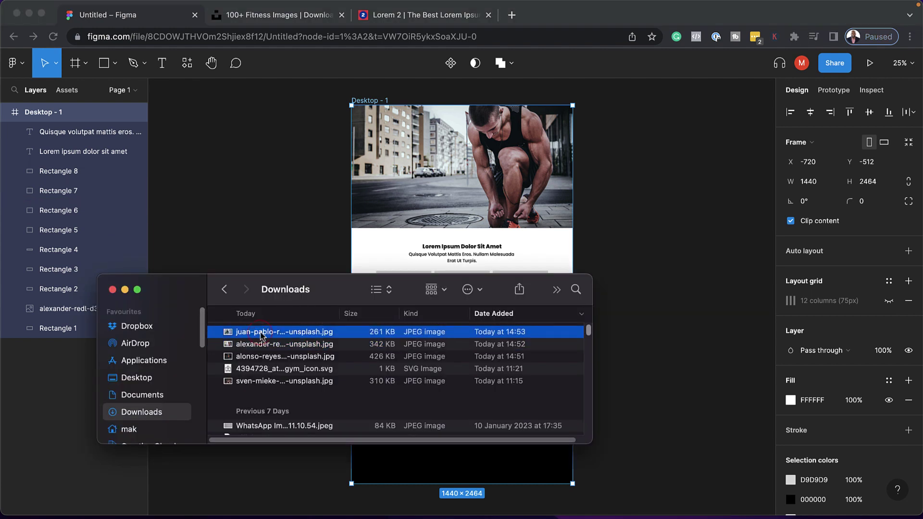
{"action": "left_click_drag", "start_coordinate": [332, 289], "coordinate": [667, 68]}
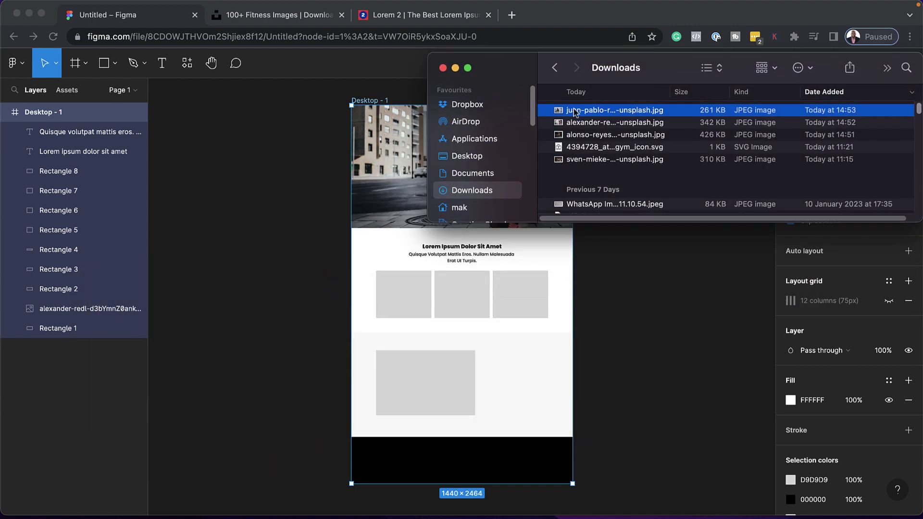
{"action": "left_click_drag", "start_coordinate": [558, 113], "coordinate": [424, 411]}
{"action": "left_click_drag", "start_coordinate": [579, 327], "coordinate": [470, 431]}
{"action": "left_click_drag", "start_coordinate": [405, 453], "coordinate": [504, 458]}
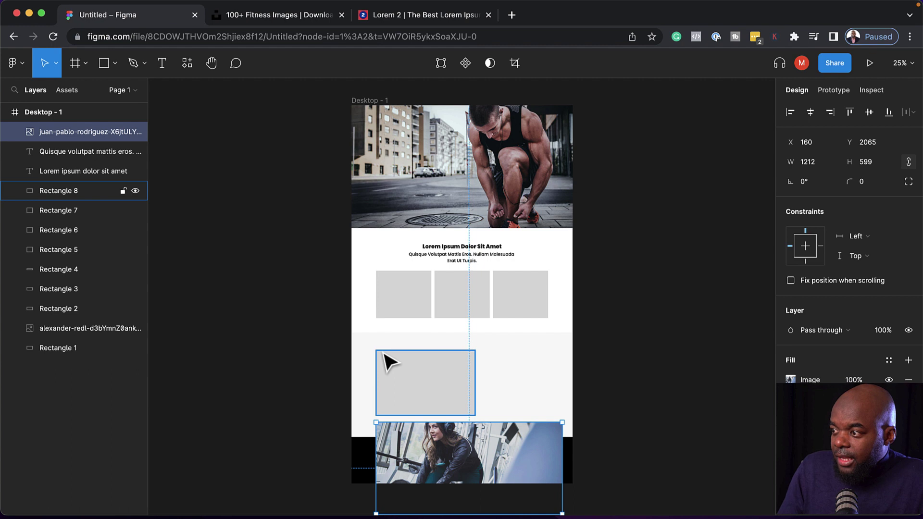
- Reorder the gym photo's layer directly above Rectangle 8 and move the photo over that rectangle, its top edge at Y 1596
{"action": "left_click", "coordinate": [413, 383]}
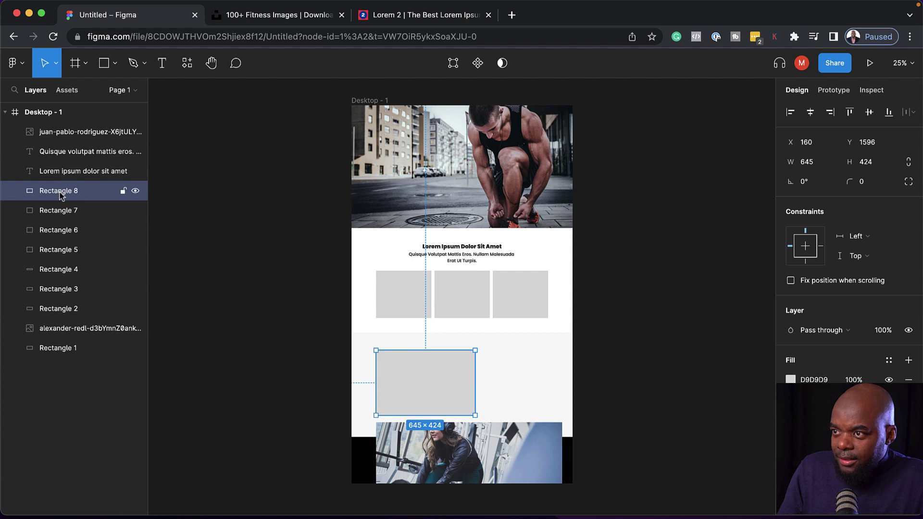
{"action": "left_click", "coordinate": [442, 454]}
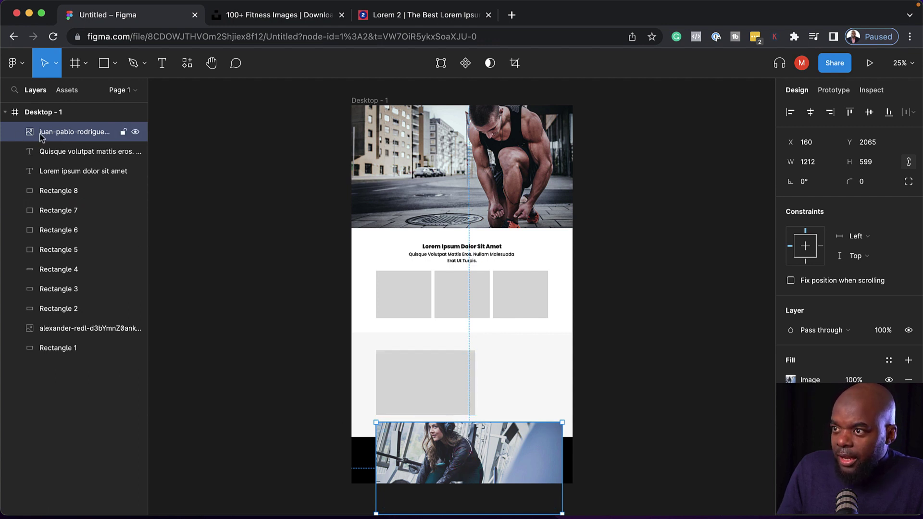
{"action": "left_click_drag", "start_coordinate": [41, 137], "coordinate": [47, 183]}
{"action": "left_click_drag", "start_coordinate": [461, 469], "coordinate": [448, 397]}
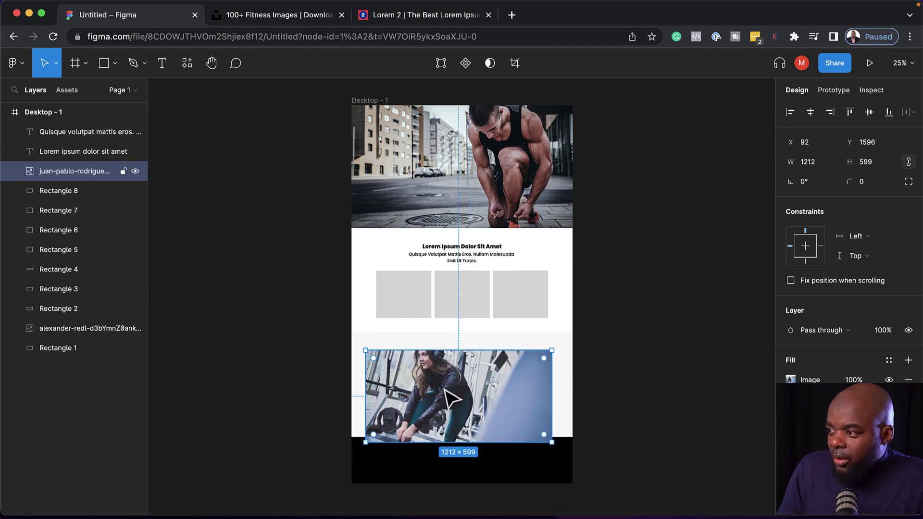
- Use Rectangle 8 as a mask for the gym photo and group only those two layers, leaving the texts outside the mask
{"action": "left_click", "coordinate": [63, 191]}
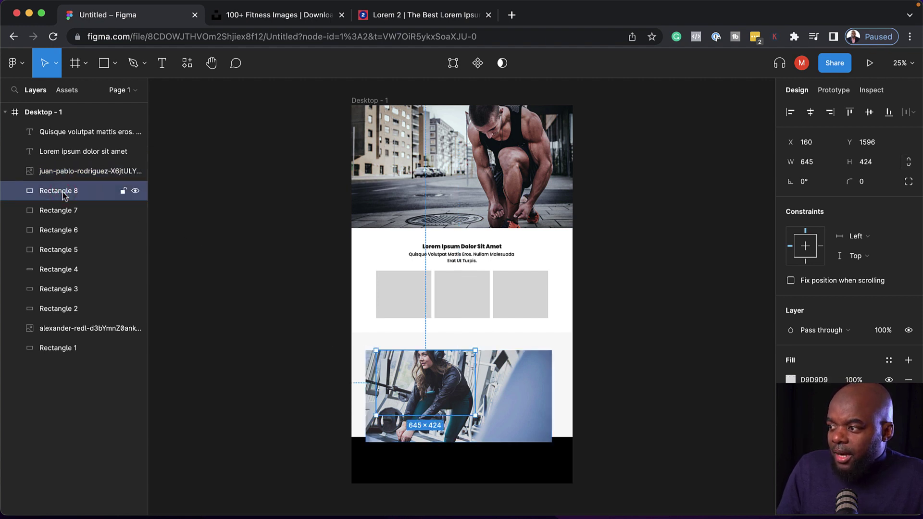
{"action": "right_click", "coordinate": [63, 195]}
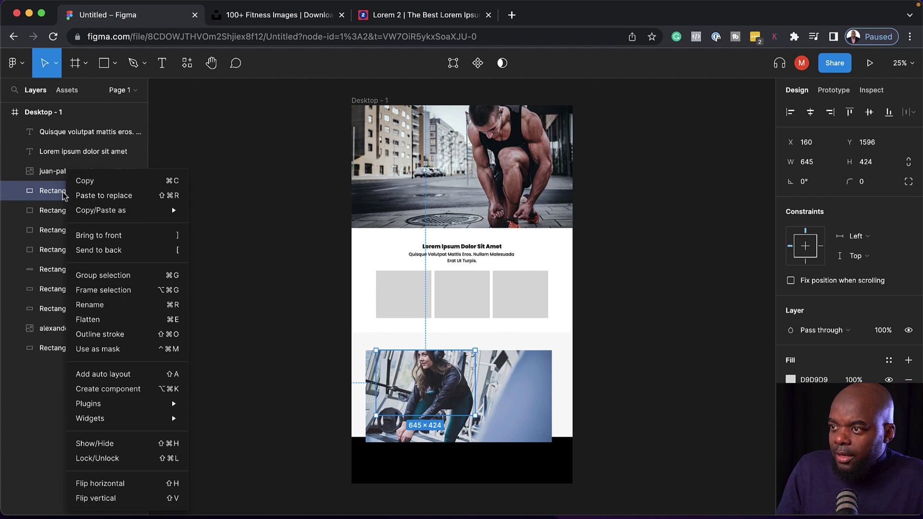
{"action": "left_click", "coordinate": [109, 351]}
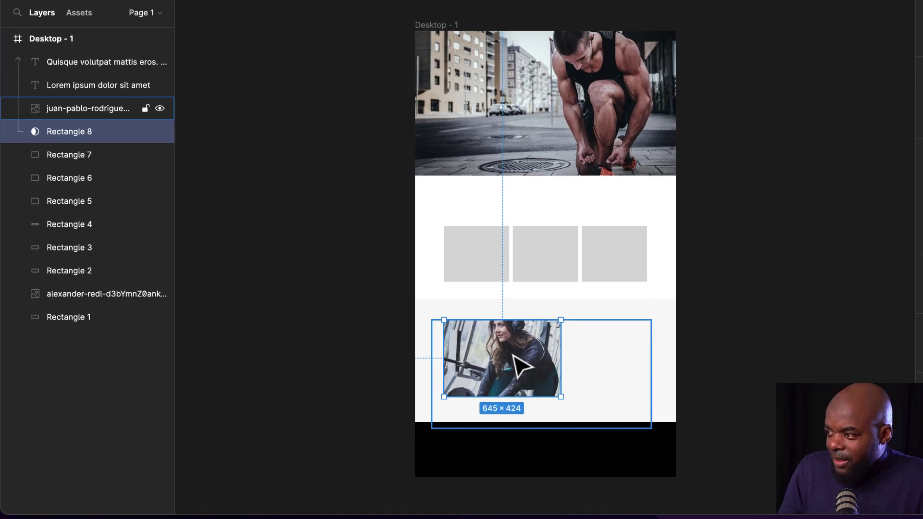
{"action": "left_click", "coordinate": [721, 311]}
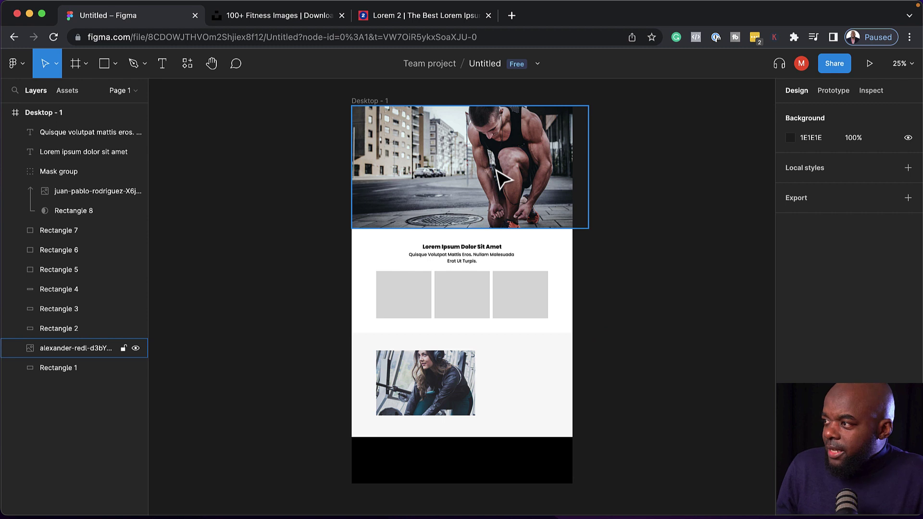
- Add the heading text "Aenean dignissim pellentesque felis." in two lines and place it over the left part of the hero photo
{"action": "left_click", "coordinate": [163, 63]}
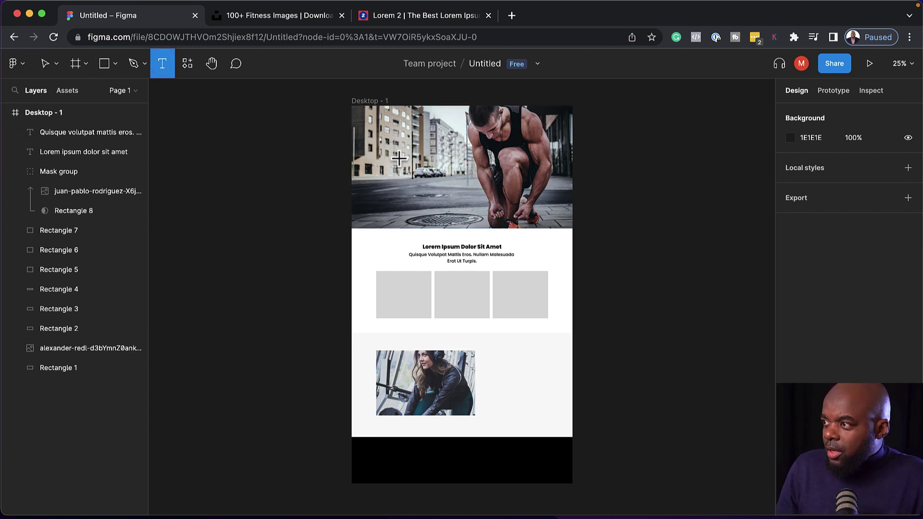
{"action": "left_click", "coordinate": [383, 149]}
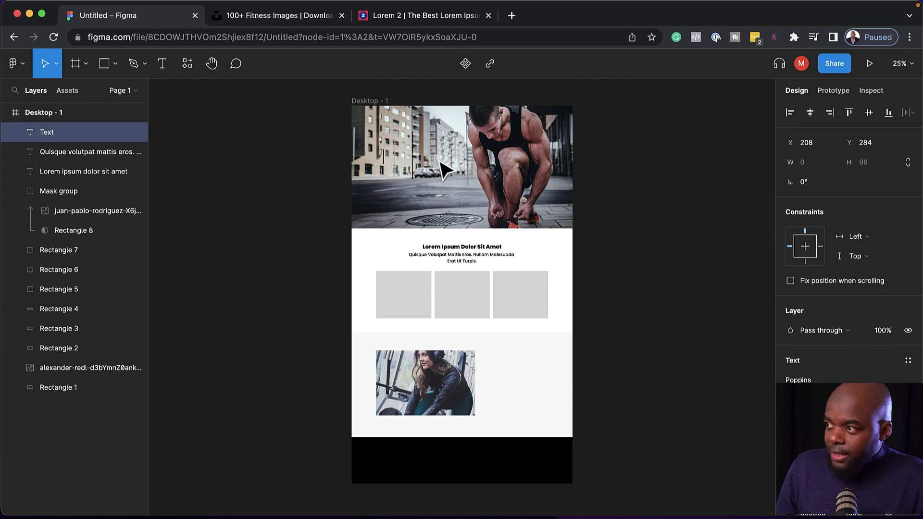
{"action": "type", "text": "Aenean dignissim pellentesque felis."}
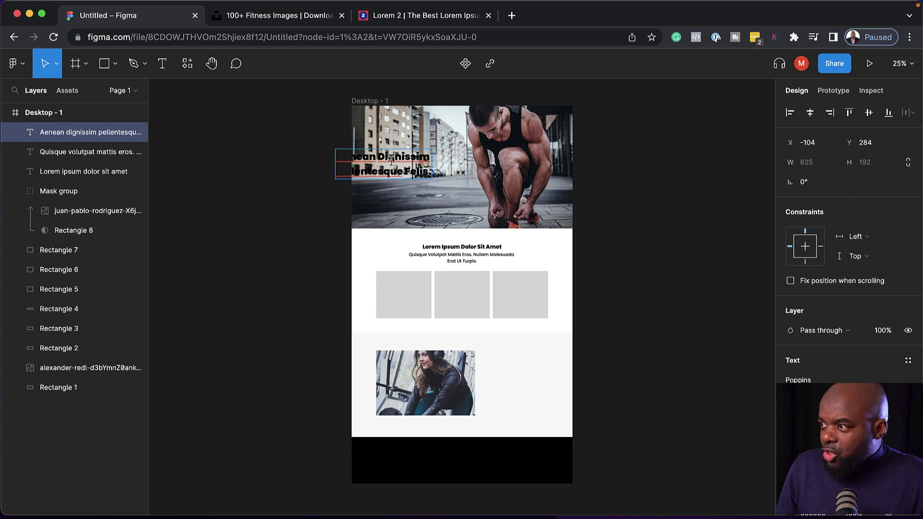
{"action": "left_click_drag", "start_coordinate": [380, 156], "coordinate": [408, 144]}
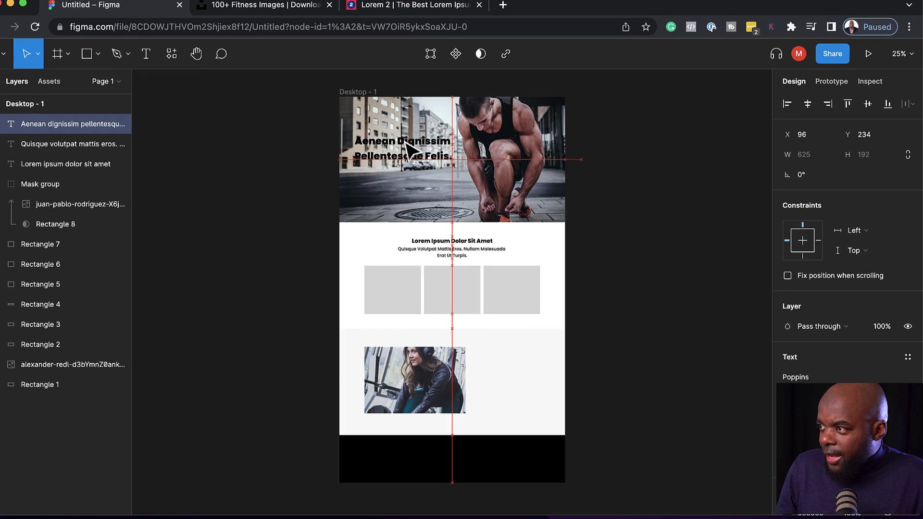
{"action": "left_click", "coordinate": [641, 209]}
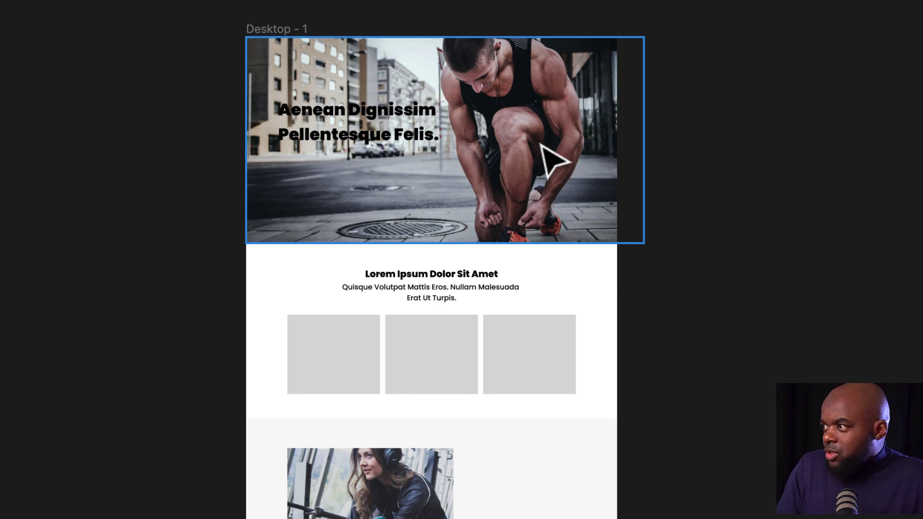
- Add a black 000000 fill at 54% opacity over the image fill of the hero photo
{"action": "left_click", "coordinate": [528, 118]}
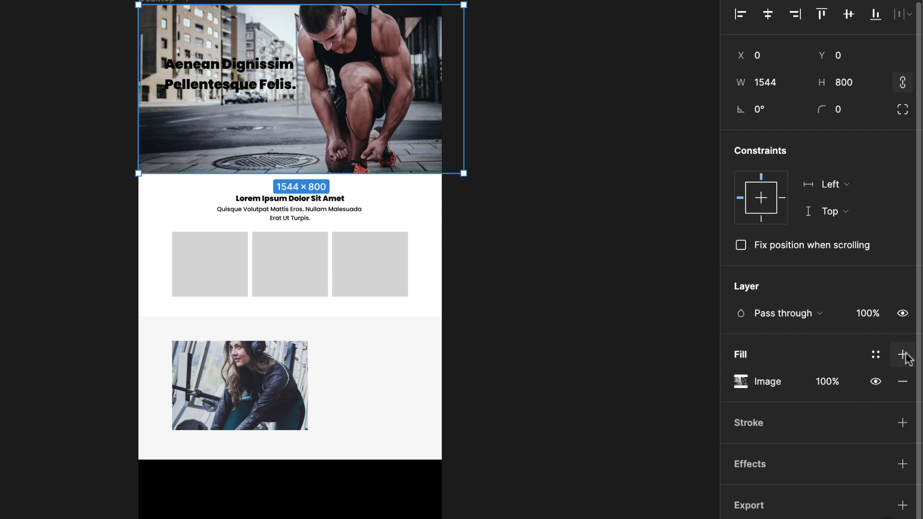
{"action": "left_click", "coordinate": [903, 356]}
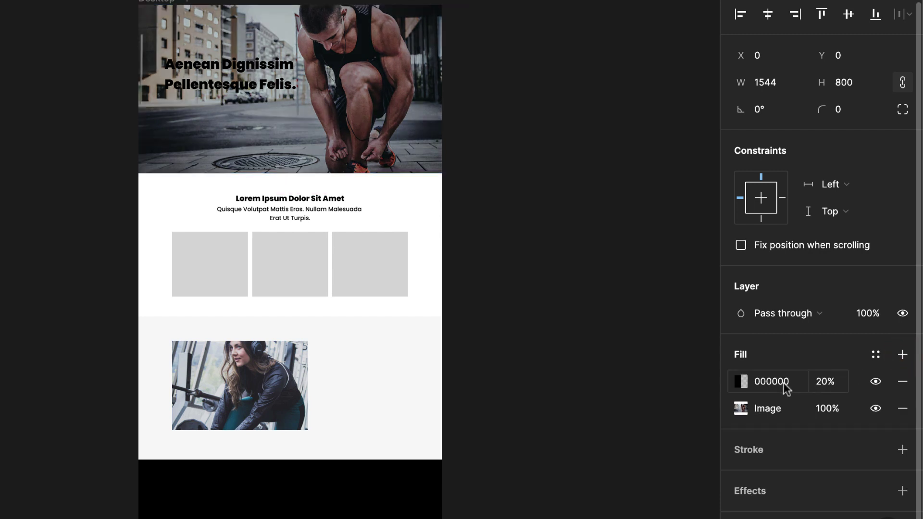
{"action": "left_click", "coordinate": [825, 385]}
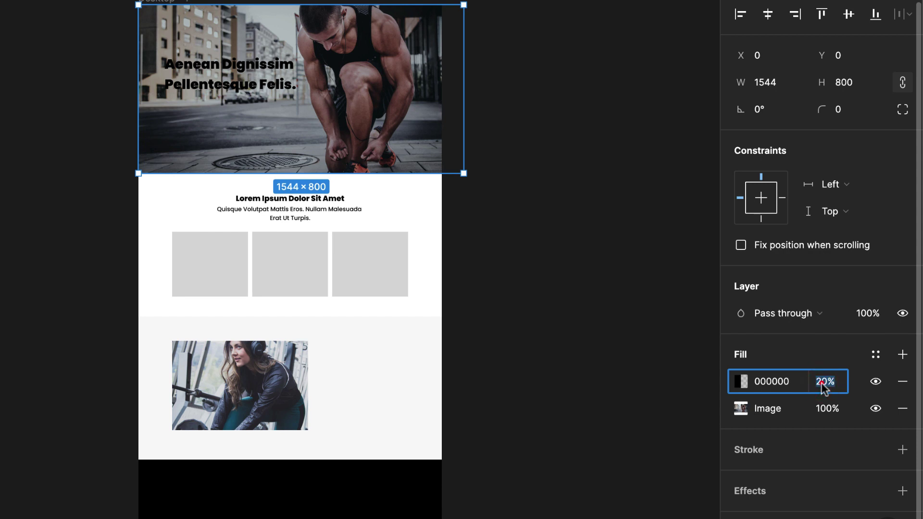
{"action": "left_click", "coordinate": [740, 383]}
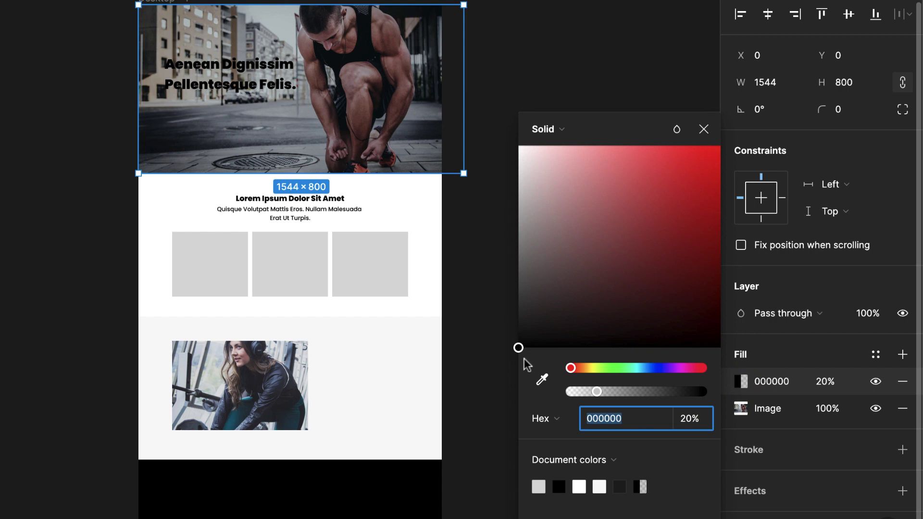
{"action": "left_click_drag", "start_coordinate": [599, 393], "coordinate": [642, 396]}
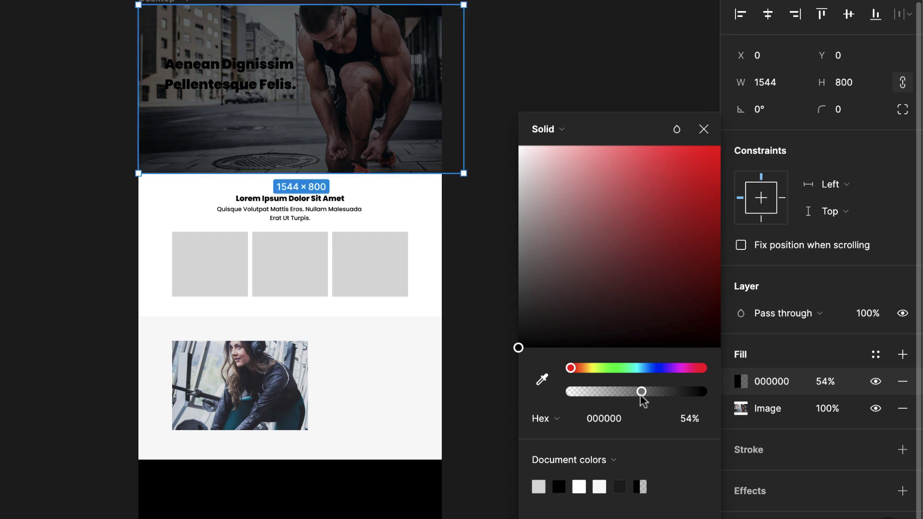
{"action": "left_click", "coordinate": [703, 129]}
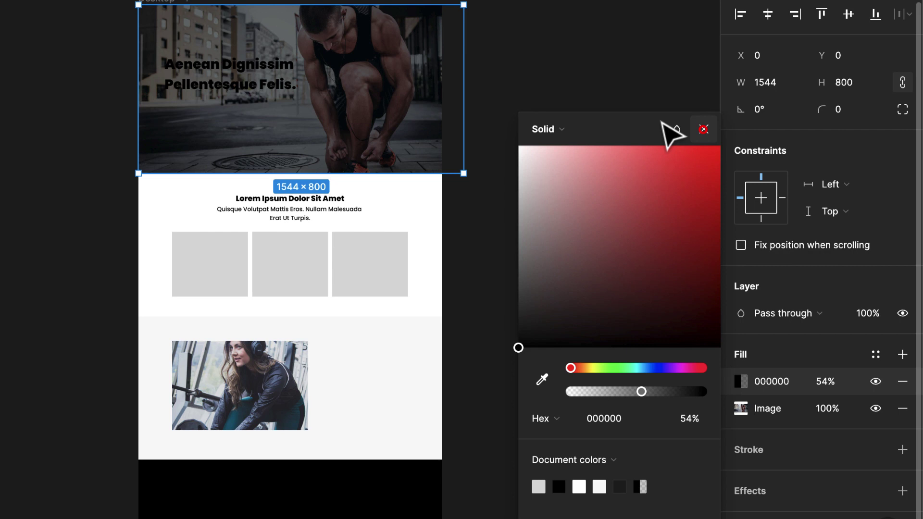
- Change the hero heading's text colour to the off-white document colour F8F8F8
{"action": "double_click", "coordinate": [238, 70]}
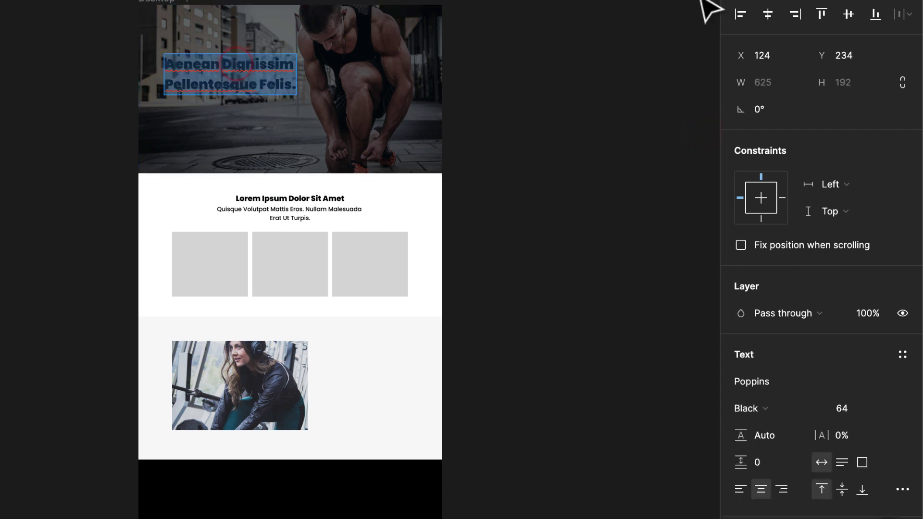
{"action": "scroll", "coordinate": [795, 385], "scroll_direction": "down", "scroll_amount": 3}
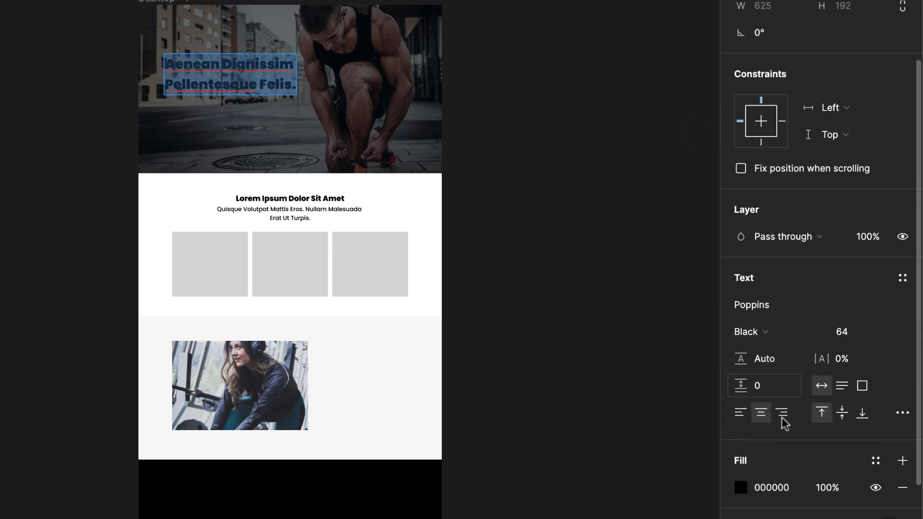
{"action": "left_click", "coordinate": [742, 489]}
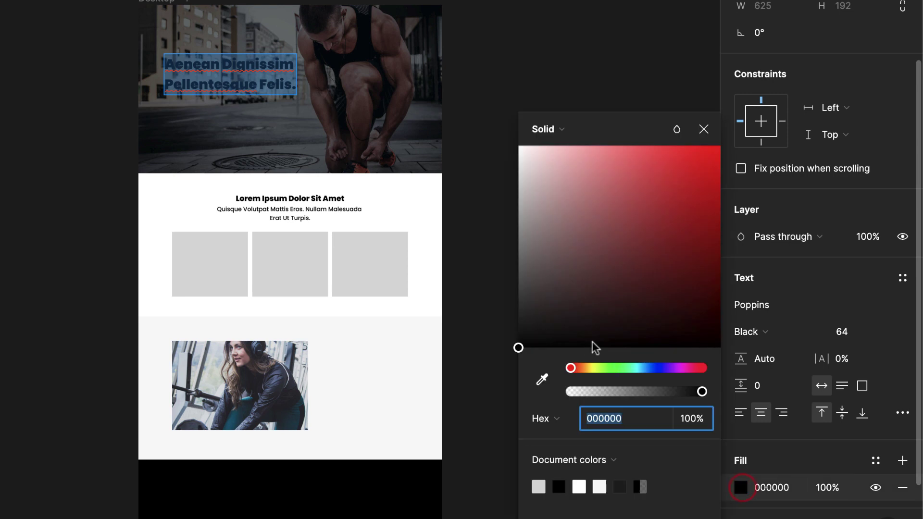
{"action": "left_click", "coordinate": [599, 487]}
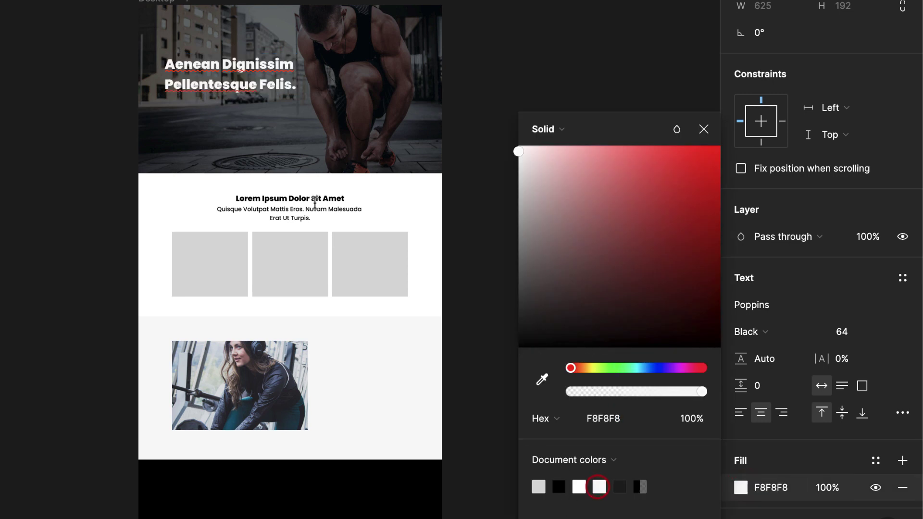
{"action": "left_click", "coordinate": [703, 129]}
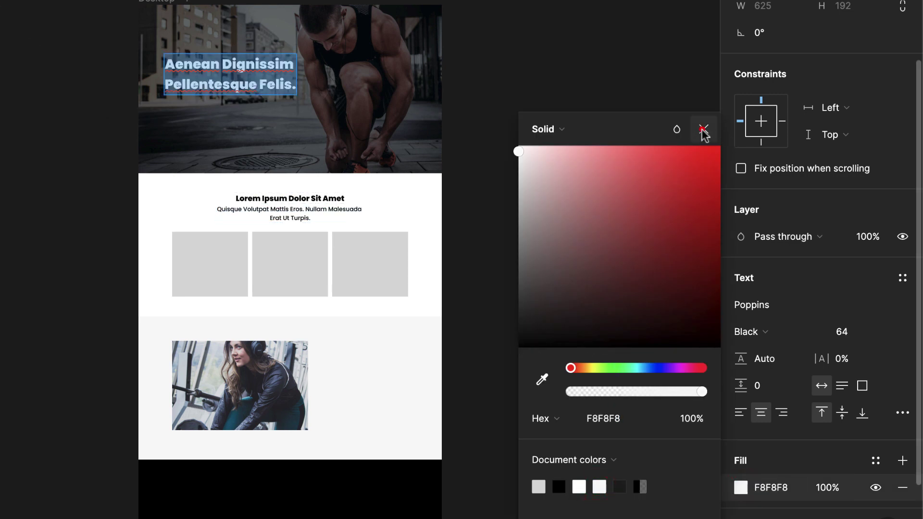
{"action": "key", "text": "Escape"}
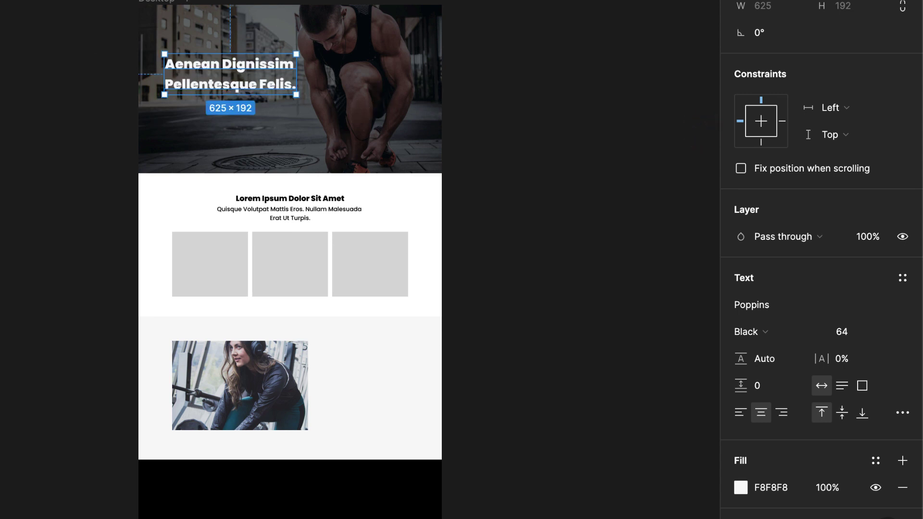
{"action": "key", "text": "Escape"}
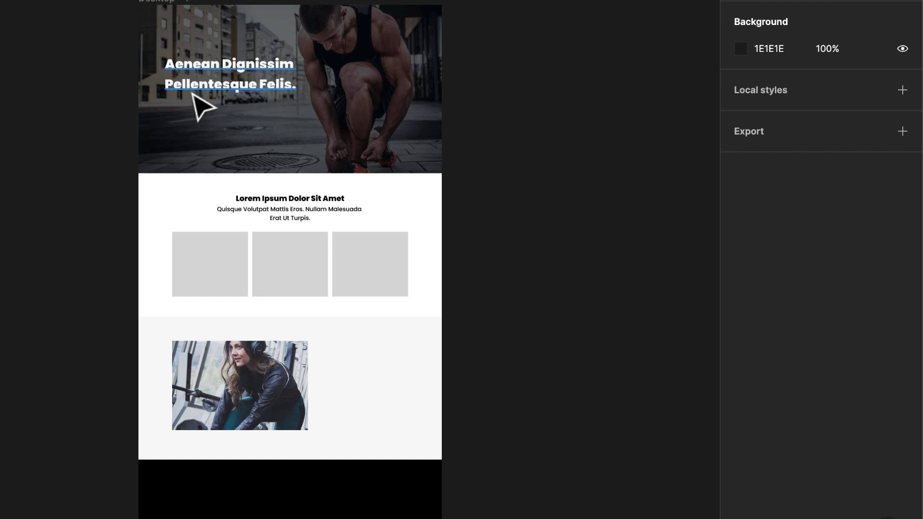
- Add a drop shadow effect to the hero heading, keeping its X 0, Y 4 and blur 4 settings
{"action": "left_click", "coordinate": [250, 68]}
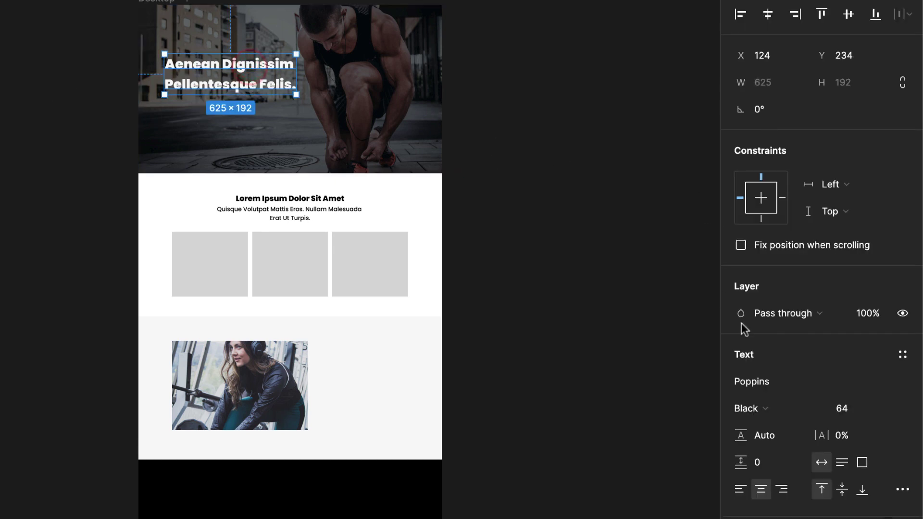
{"action": "scroll", "coordinate": [784, 399], "scroll_direction": "down", "scroll_amount": 3}
{"action": "scroll", "coordinate": [782, 394], "scroll_direction": "down", "scroll_amount": 2}
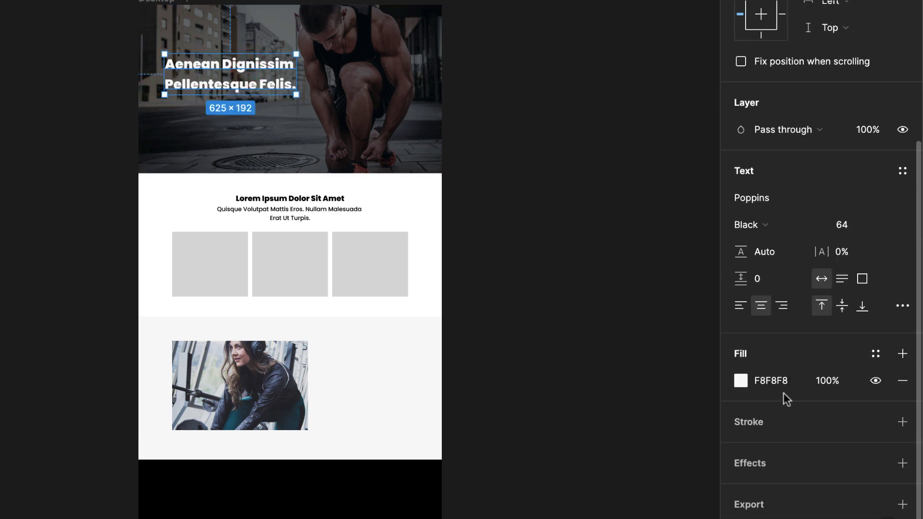
{"action": "left_click", "coordinate": [781, 465]}
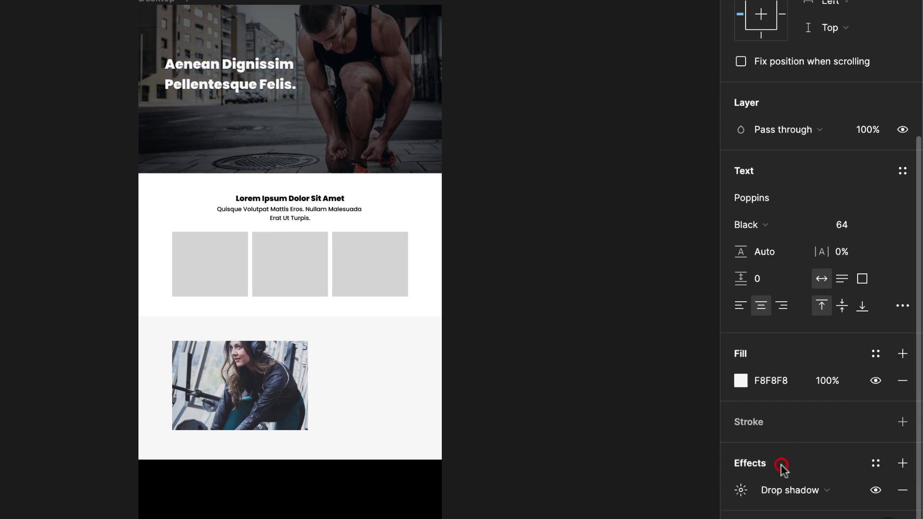
{"action": "scroll", "coordinate": [816, 459], "scroll_direction": "down", "scroll_amount": 1}
{"action": "left_click", "coordinate": [740, 464]}
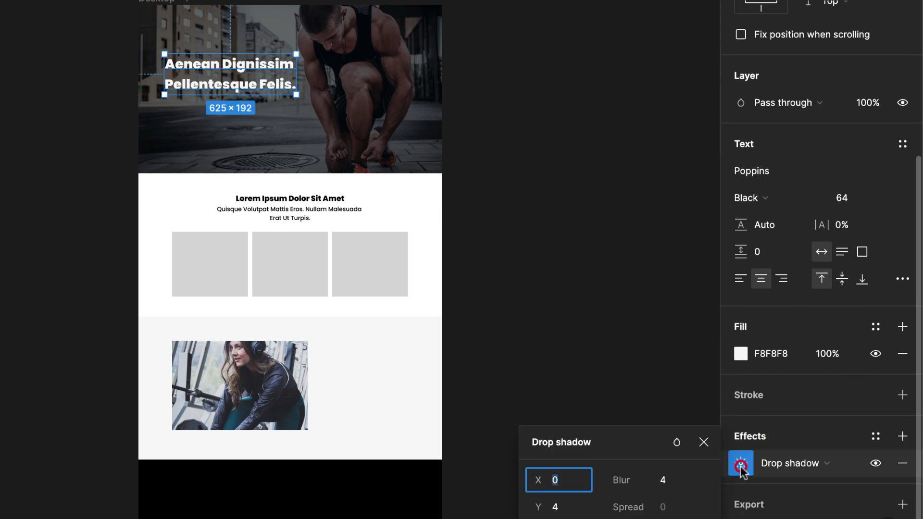
{"action": "scroll", "coordinate": [639, 397], "scroll_direction": "down", "scroll_amount": 3}
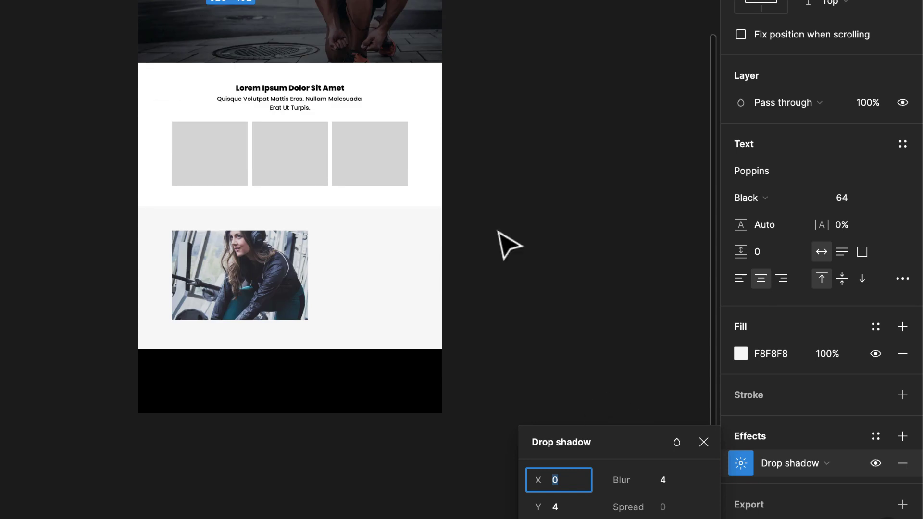
{"action": "scroll", "coordinate": [516, 212], "scroll_direction": "up", "scroll_amount": 2}
{"action": "left_click", "coordinate": [516, 95]}
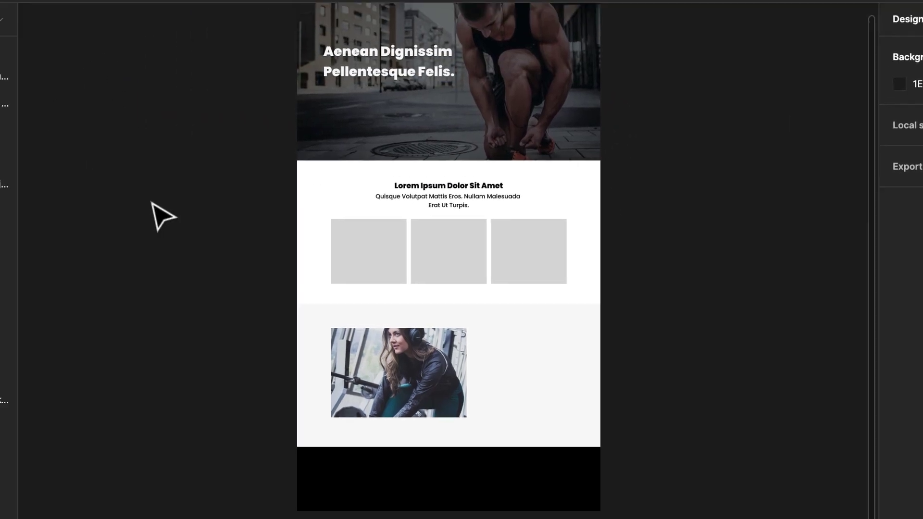
- Draw a button rectangle about 380 × 124 below the hero heading
{"action": "scroll", "coordinate": [362, 271], "scroll_direction": "up", "scroll_amount": 1}
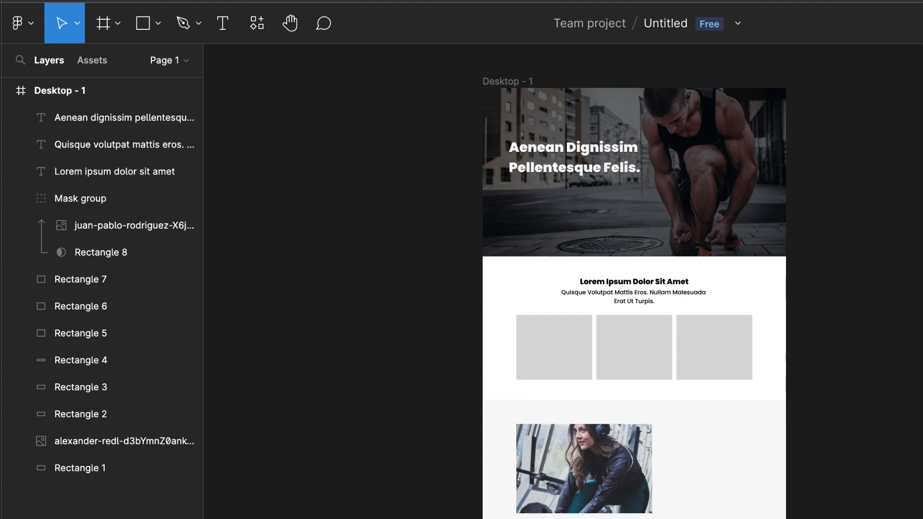
{"action": "left_click", "coordinate": [144, 25]}
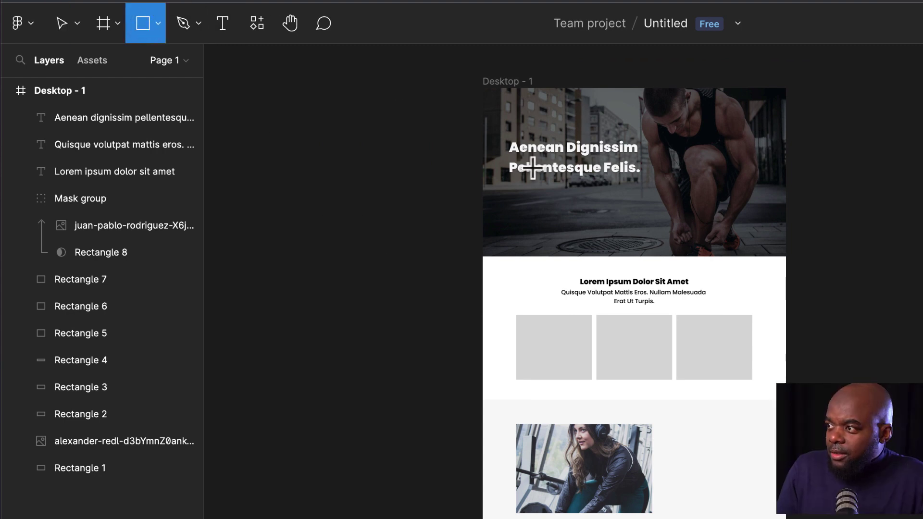
{"action": "left_click_drag", "start_coordinate": [513, 192], "coordinate": [592, 217]}
{"action": "left_click", "coordinate": [864, 216]}
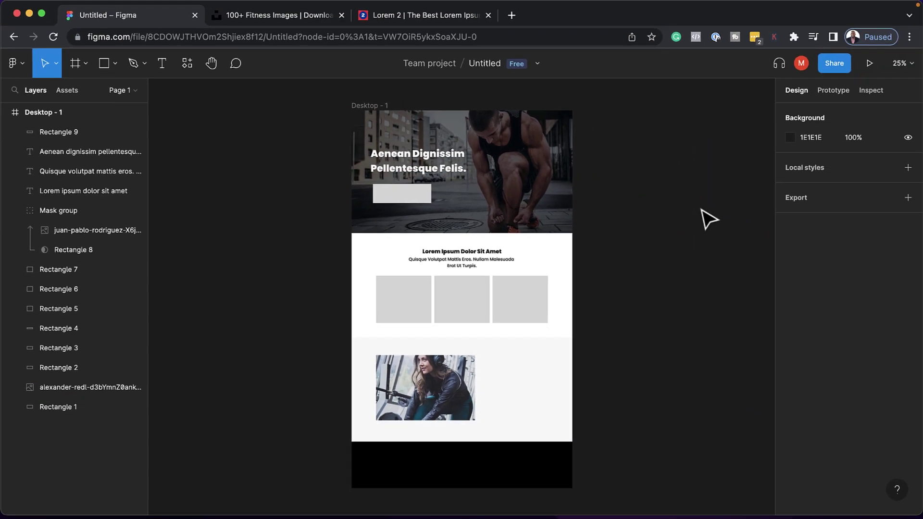
- Show the frame's 12-column layout grid and align the button rectangle and hero heading with the first column's left edge
{"action": "left_click", "coordinate": [356, 105]}
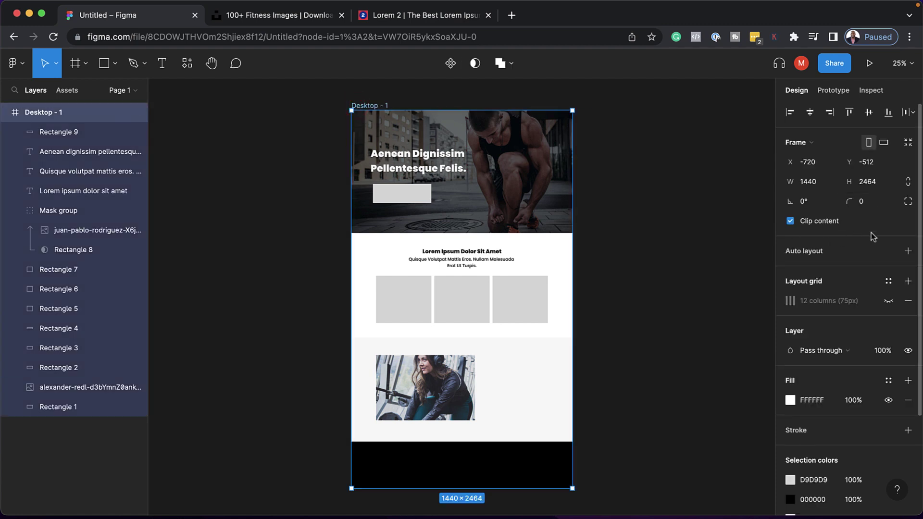
{"action": "left_click", "coordinate": [889, 301]}
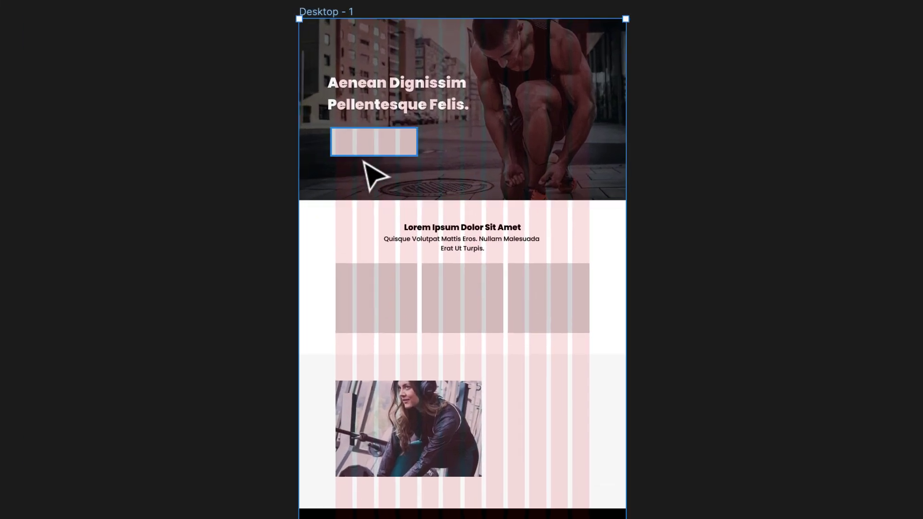
{"action": "left_click", "coordinate": [356, 141]}
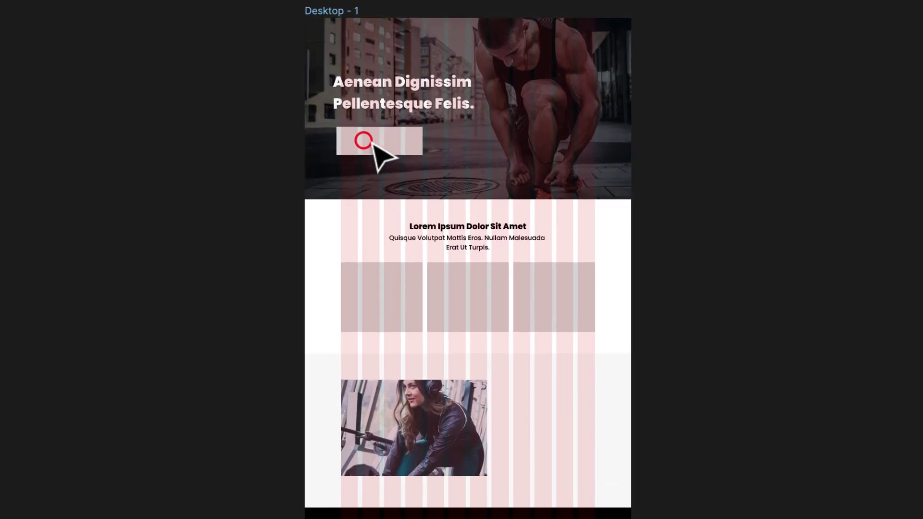
{"action": "left_click", "coordinate": [374, 141]}
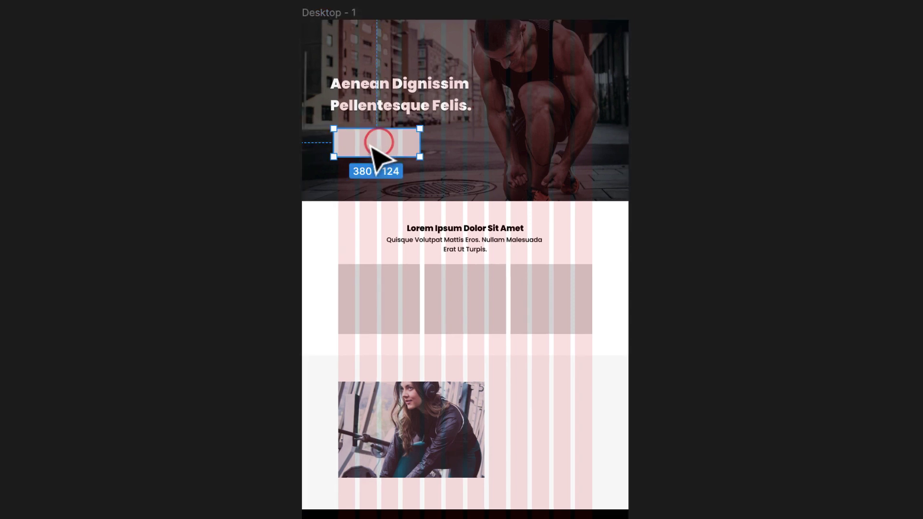
{"action": "left_click_drag", "start_coordinate": [375, 146], "coordinate": [375, 144]}
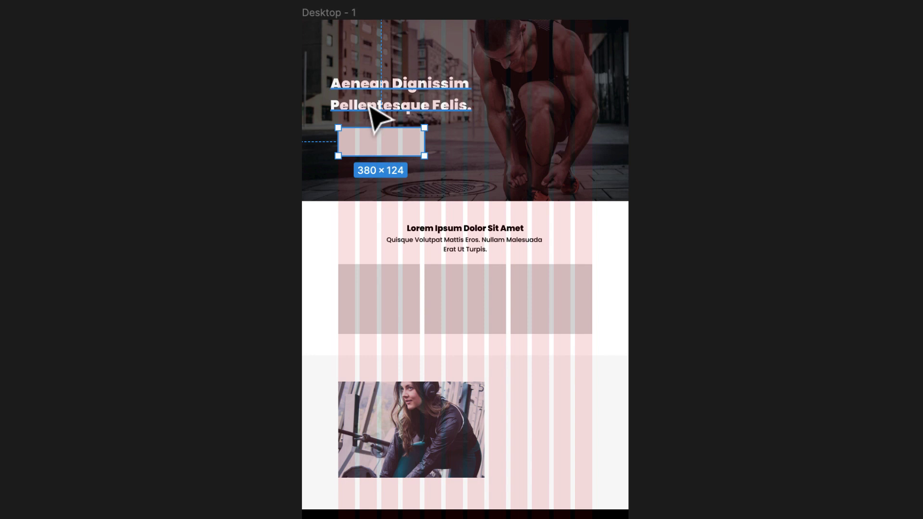
{"action": "left_click_drag", "start_coordinate": [367, 106], "coordinate": [377, 115]}
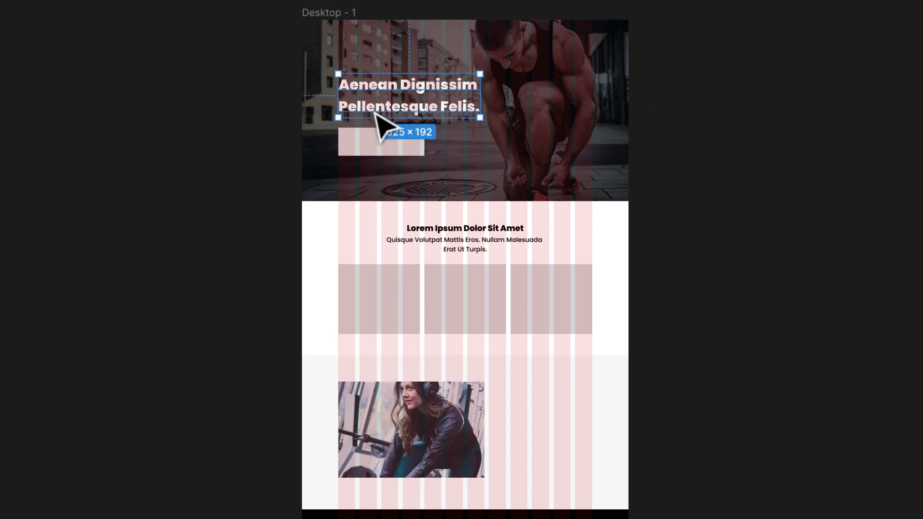
- Select the entire hero heading text and reduce its font size
{"action": "double_click", "coordinate": [436, 106]}
{"action": "left_click", "coordinate": [436, 104]}
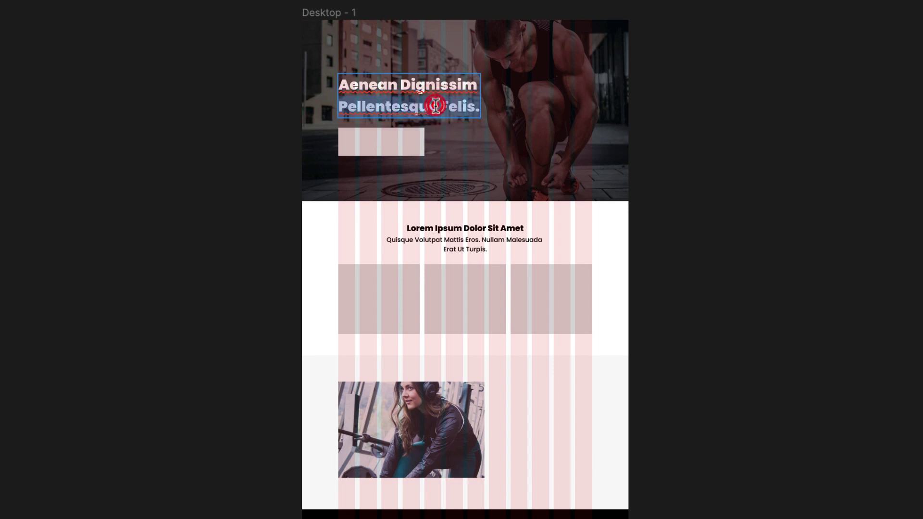
{"action": "triple_click", "coordinate": [436, 105]}
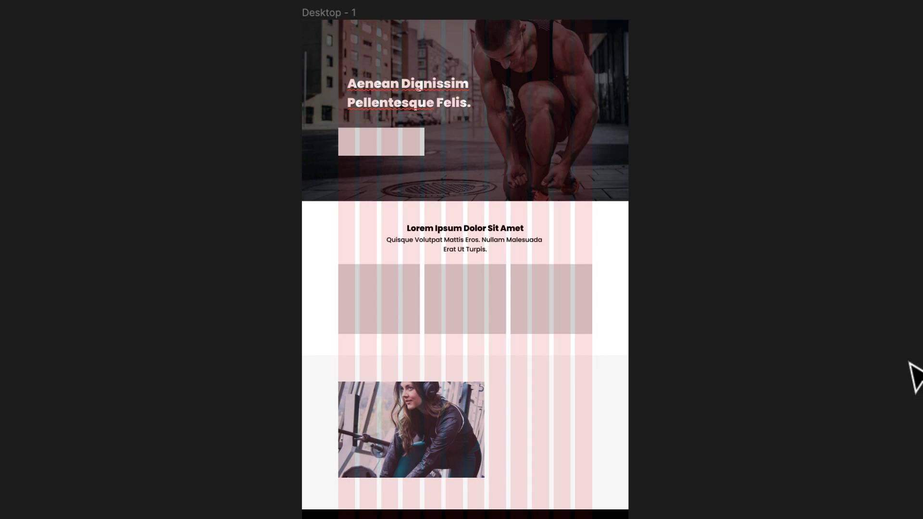
- Align the hero heading with the button rectangle's left edge and hide the frame's 12-column layout grid
{"action": "left_click", "coordinate": [712, 124]}
{"action": "left_click_drag", "start_coordinate": [399, 86], "coordinate": [393, 94]}
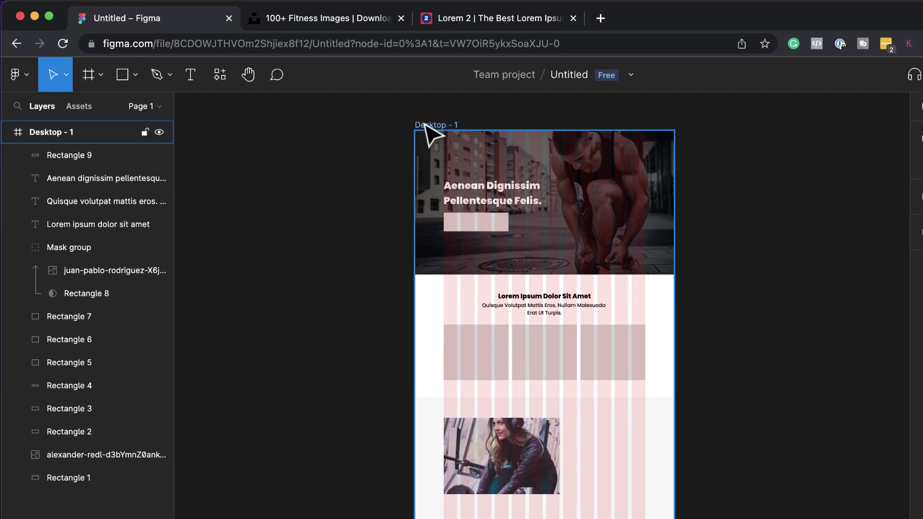
{"action": "left_click", "coordinate": [414, 111]}
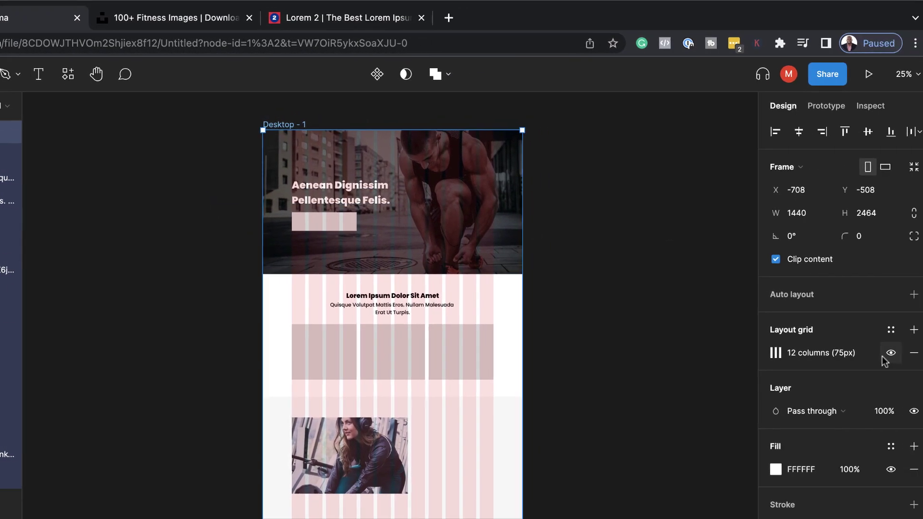
{"action": "left_click", "coordinate": [883, 354]}
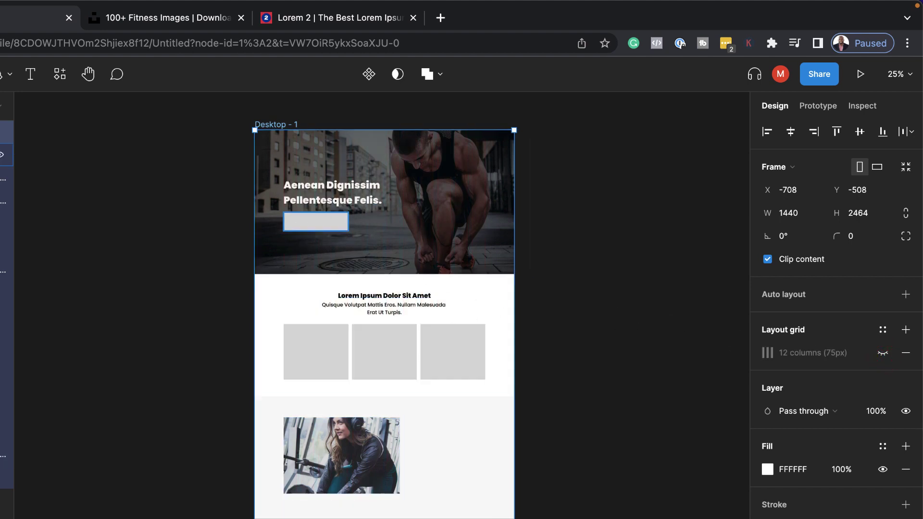
{"action": "left_click", "coordinate": [117, 171]}
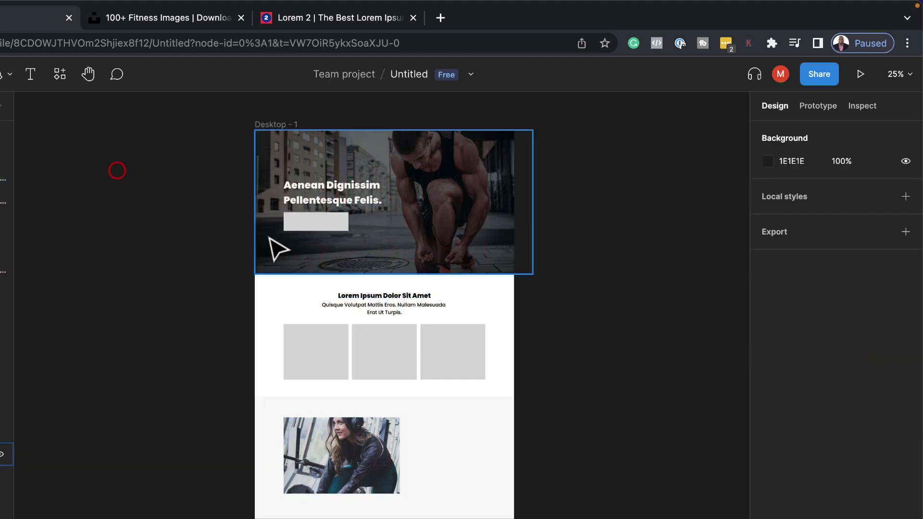
- Change the fill of the button rectangle below the hero heading to red F60000
{"action": "left_click", "coordinate": [316, 226]}
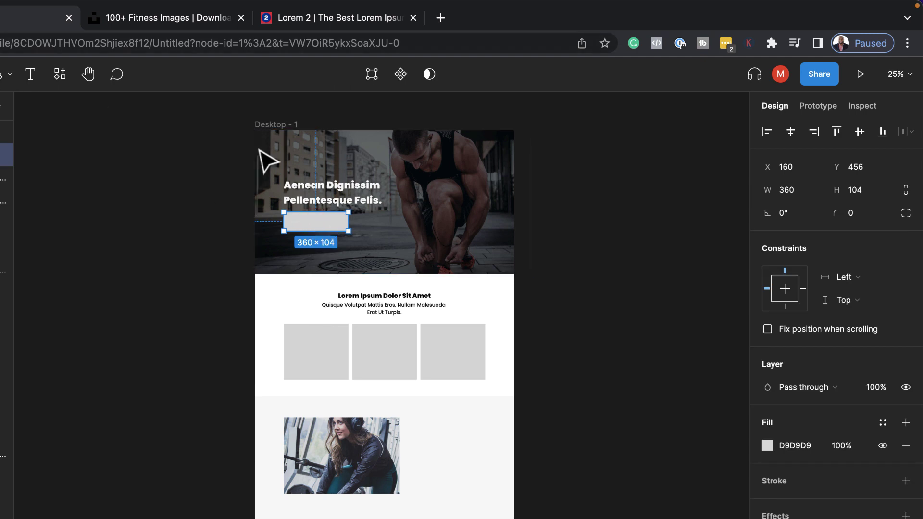
{"action": "left_click", "coordinate": [764, 447]}
{"action": "left_click_drag", "start_coordinate": [727, 284], "coordinate": [768, 257]}
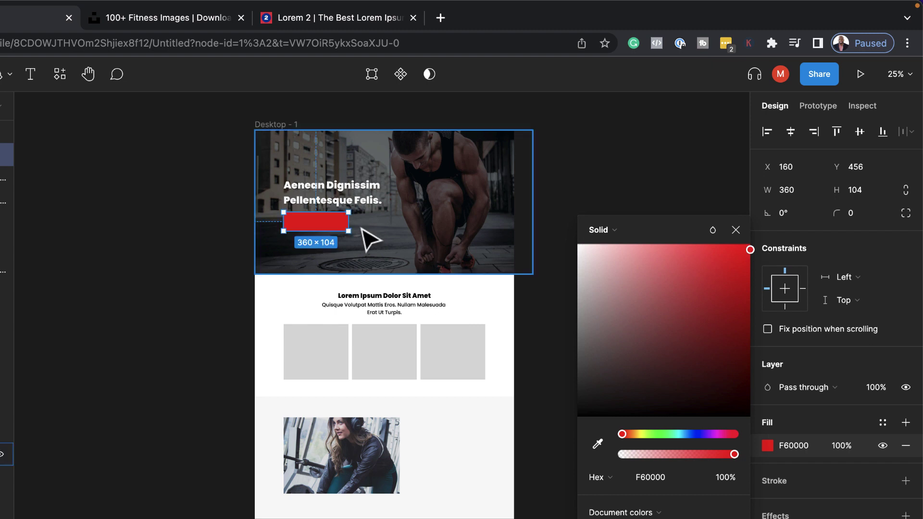
{"action": "left_click", "coordinate": [161, 236]}
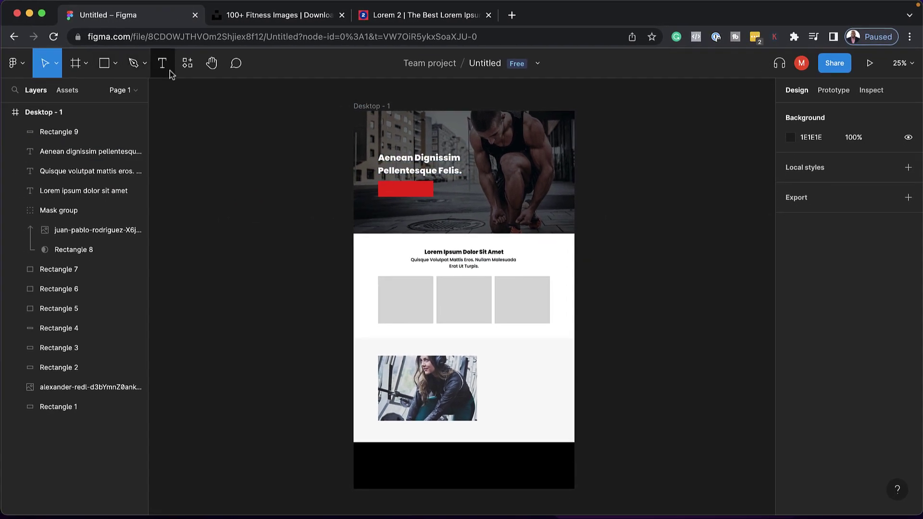
- Add the text "Get Started" below the red button in the hero and set its Poppins weight to Medium
{"action": "left_click", "coordinate": [163, 69]}
{"action": "left_click", "coordinate": [447, 211]}
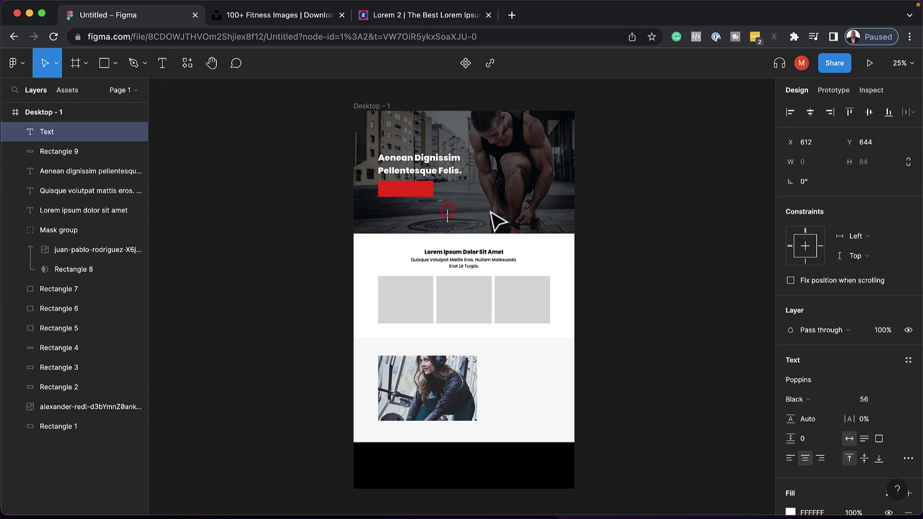
{"action": "type", "text": "Get"}
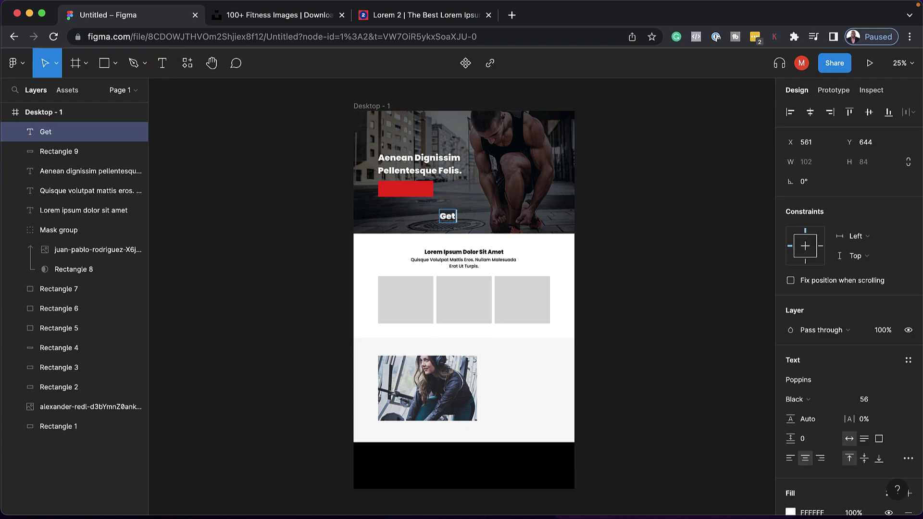
{"action": "type", "text": " Started"}
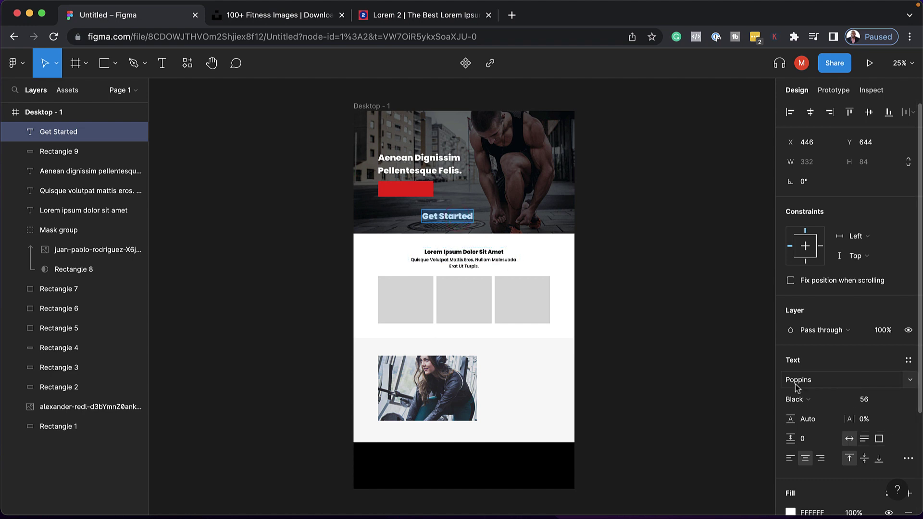
{"action": "scroll", "coordinate": [820, 369], "scroll_direction": "down", "scroll_amount": 2}
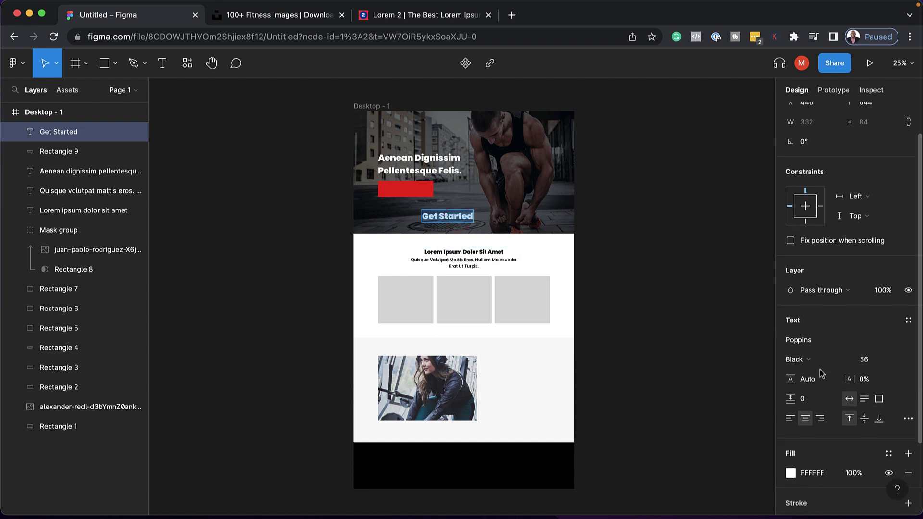
{"action": "left_click", "coordinate": [804, 359]}
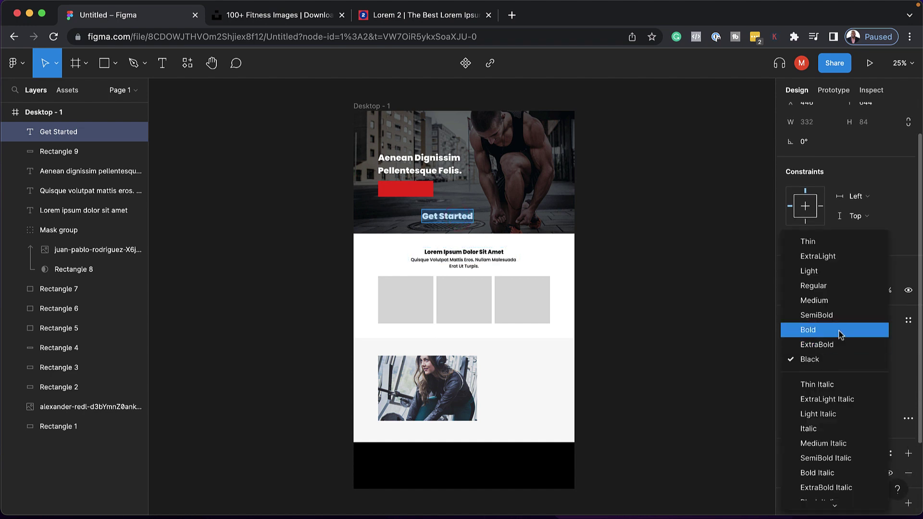
{"action": "left_click", "coordinate": [839, 301]}
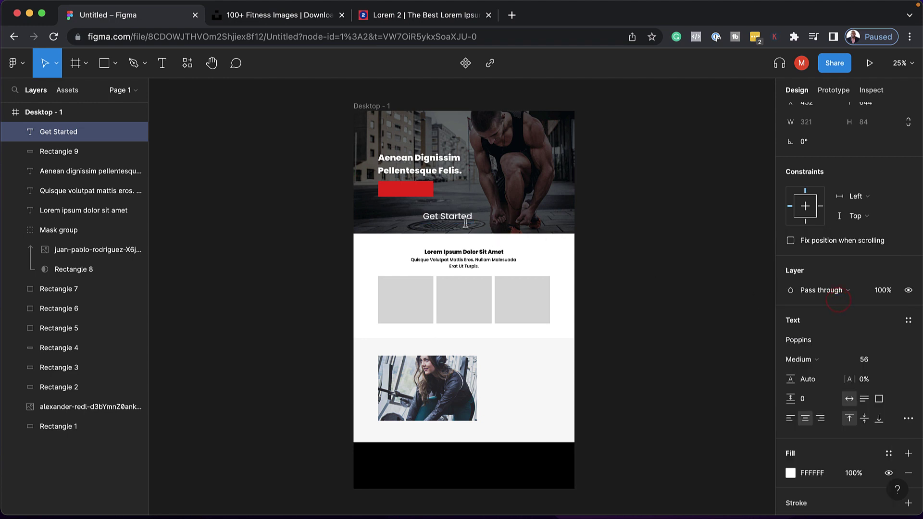
- Place the "Get Started" text on the red button and reduce its font size to 26
{"action": "left_click_drag", "start_coordinate": [455, 220], "coordinate": [413, 190]}
{"action": "left_click", "coordinate": [871, 362]}
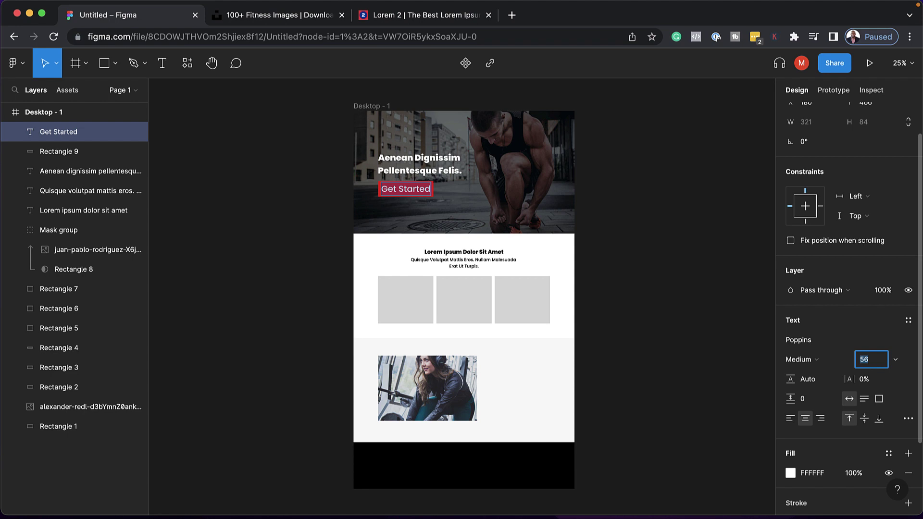
{"action": "type", "text": "26"}
{"action": "key", "text": "Return"}
{"action": "left_click_drag", "start_coordinate": [411, 185], "coordinate": [410, 193]}
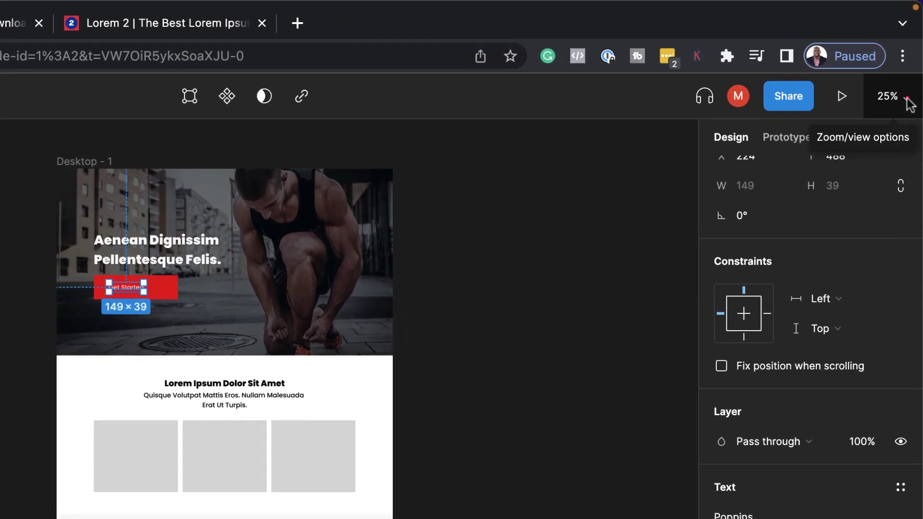
- Move the "Get Started" label close to the red button's upper-left corner
{"action": "left_click", "coordinate": [908, 99]}
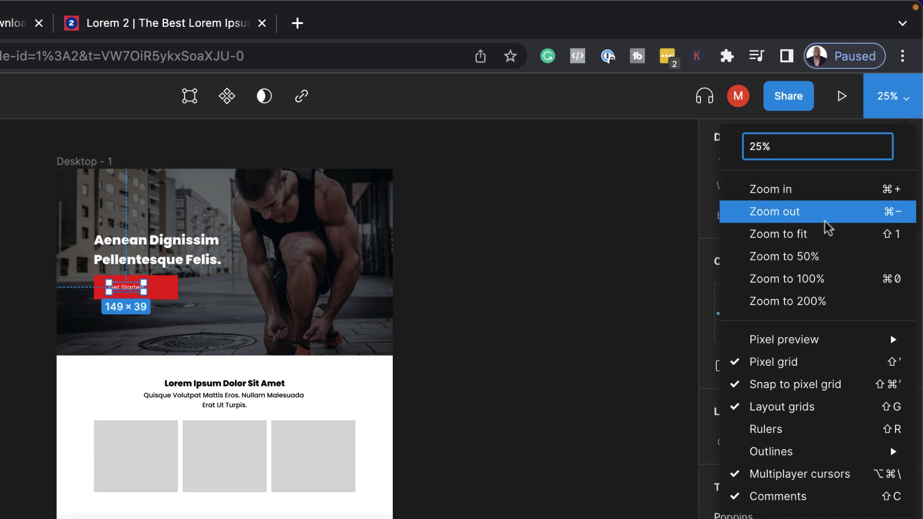
{"action": "left_click", "coordinate": [834, 191]}
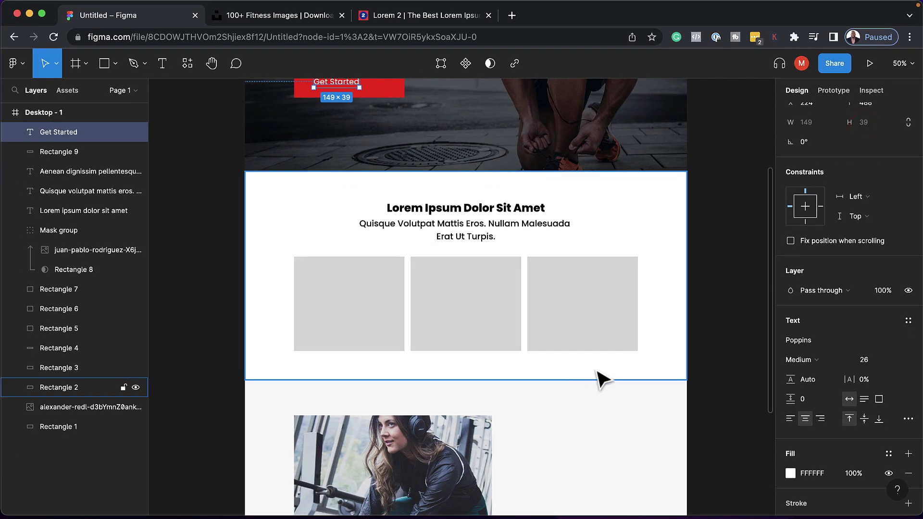
{"action": "scroll", "coordinate": [435, 518], "scroll_direction": "up", "scroll_amount": 2}
{"action": "scroll", "coordinate": [602, 380], "scroll_direction": "up", "scroll_amount": 4}
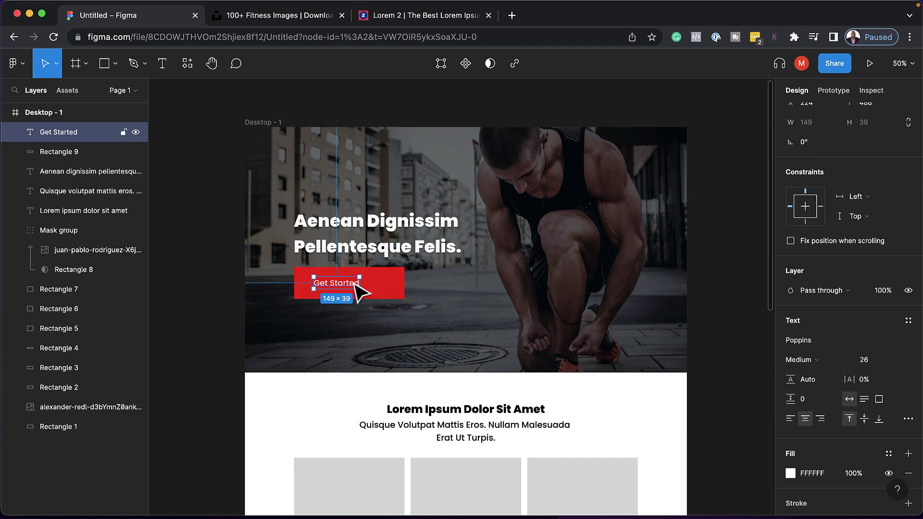
{"action": "left_click_drag", "start_coordinate": [339, 286], "coordinate": [325, 284]}
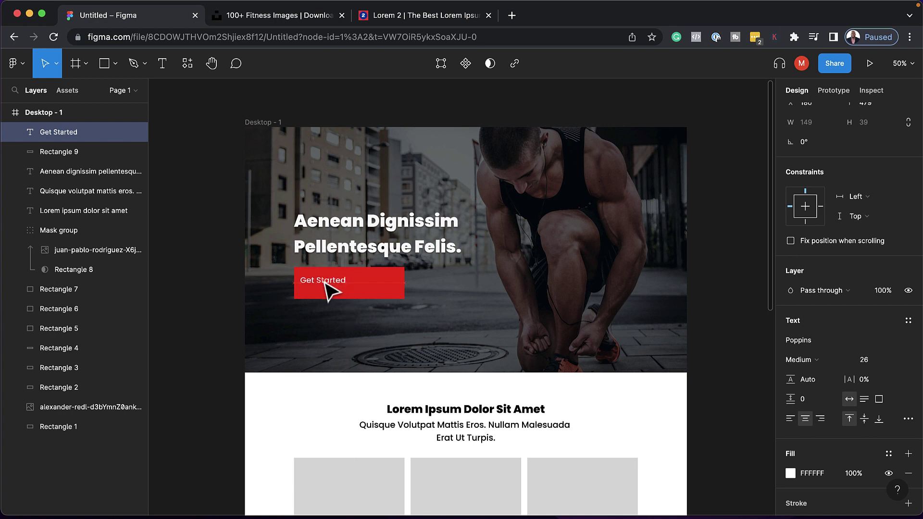
- Shrink the red button rectangle to about 213 × 76 and center the "Get Started" label inside it
{"action": "left_click", "coordinate": [400, 288]}
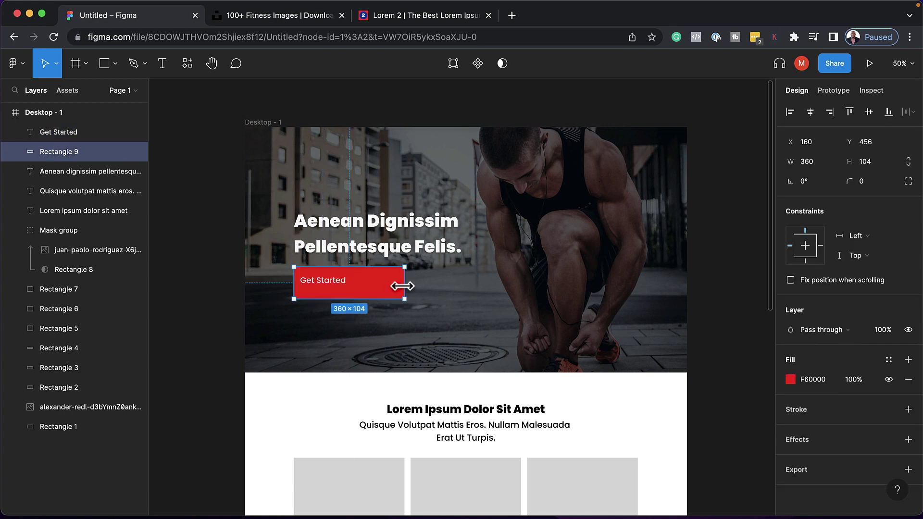
{"action": "left_click_drag", "start_coordinate": [403, 284], "coordinate": [336, 292]}
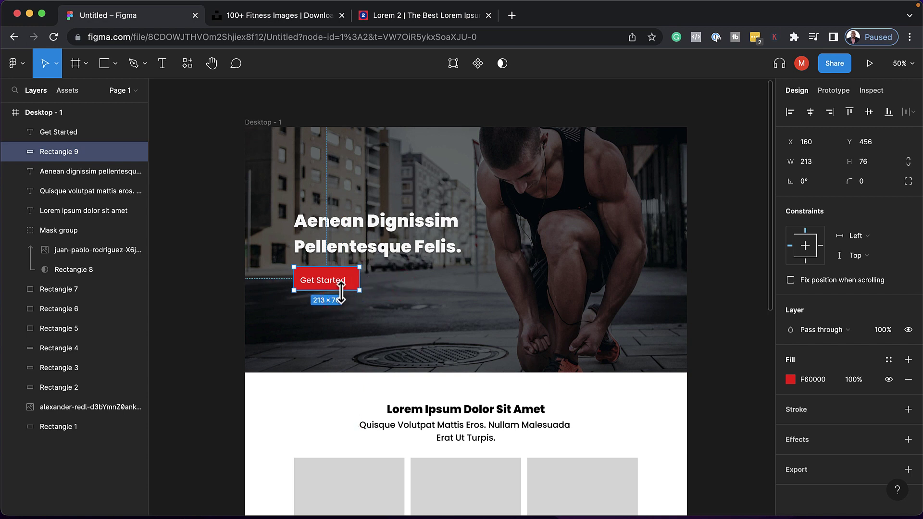
{"action": "left_click", "coordinate": [399, 290]}
{"action": "left_click", "coordinate": [339, 283]}
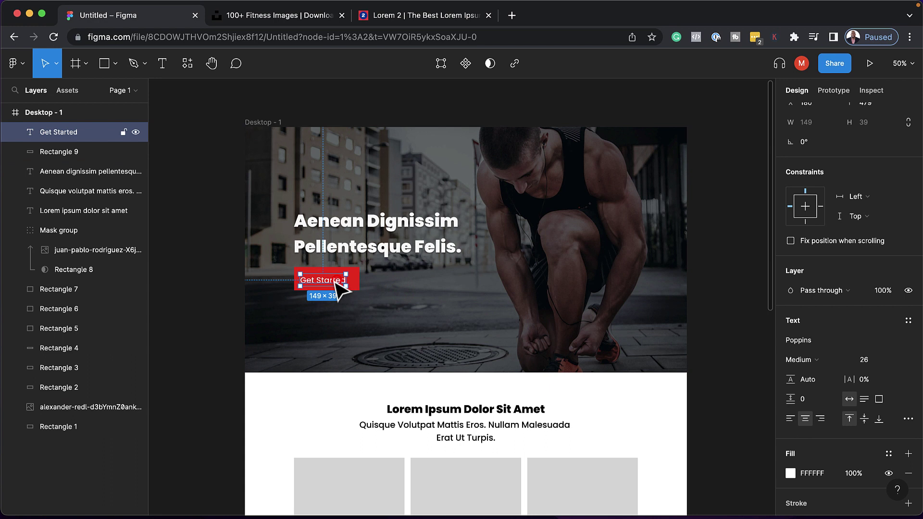
{"action": "left_click_drag", "start_coordinate": [340, 282], "coordinate": [337, 278]}
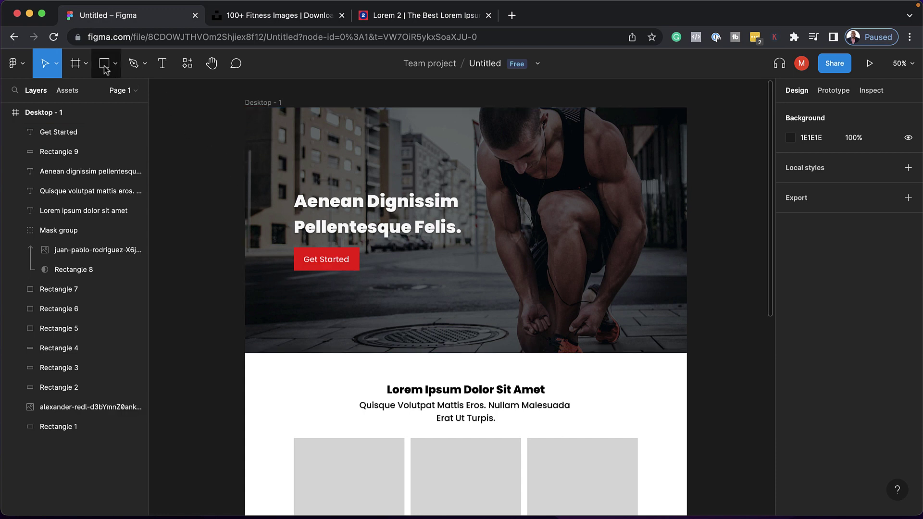
- Draw a full-width navigation bar rectangle about 1440 × 84 along the top edge of the hero image
{"action": "left_click", "coordinate": [305, 169]}
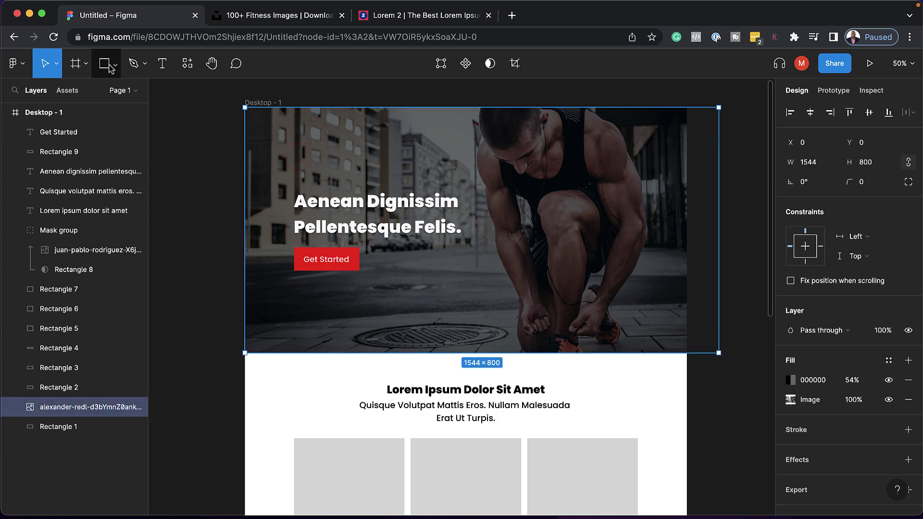
{"action": "left_click", "coordinate": [105, 66]}
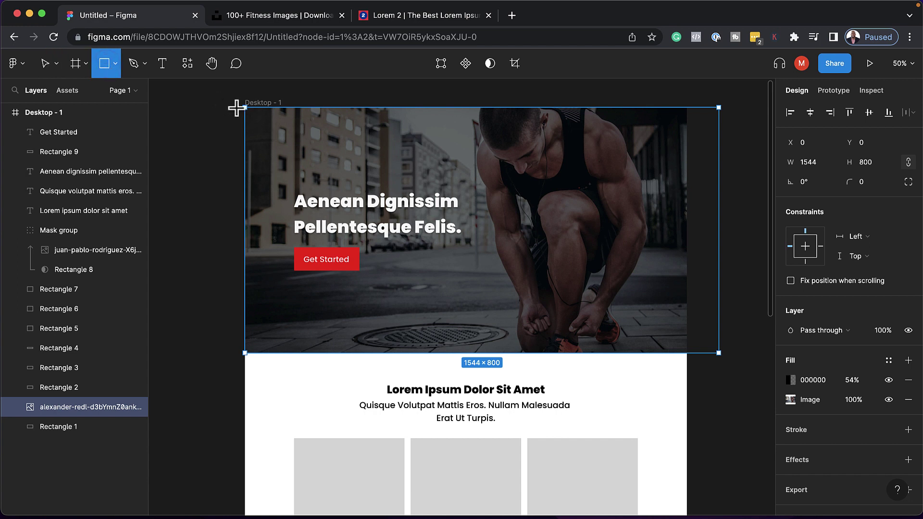
{"action": "mouse_move", "coordinate": [244, 109]}
{"action": "left_mouse_down"}
{"action": "mouse_move", "coordinate": [317, 140]}
{"action": "mouse_move", "coordinate": [687, 135]}
{"action": "left_mouse_up"}
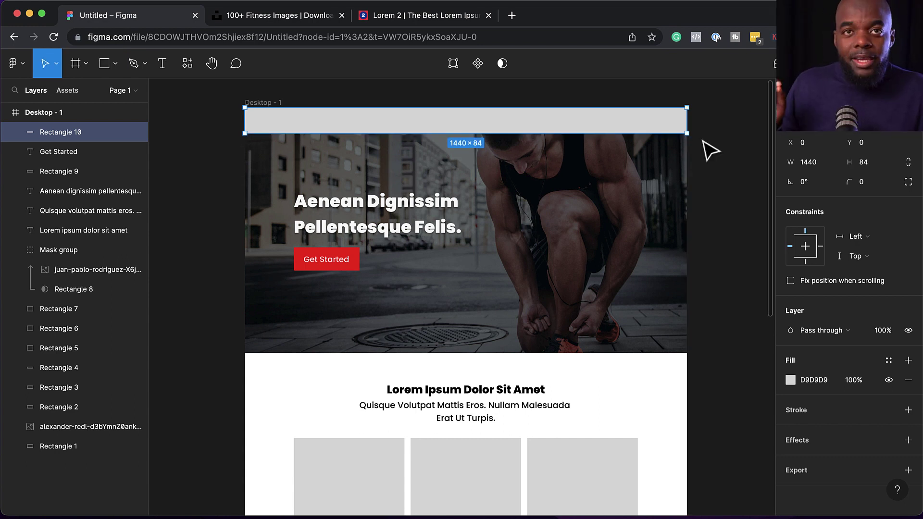
- Fill the navigation bar rectangle with black 000000 at 50% opacity
{"action": "left_click", "coordinate": [791, 380]}
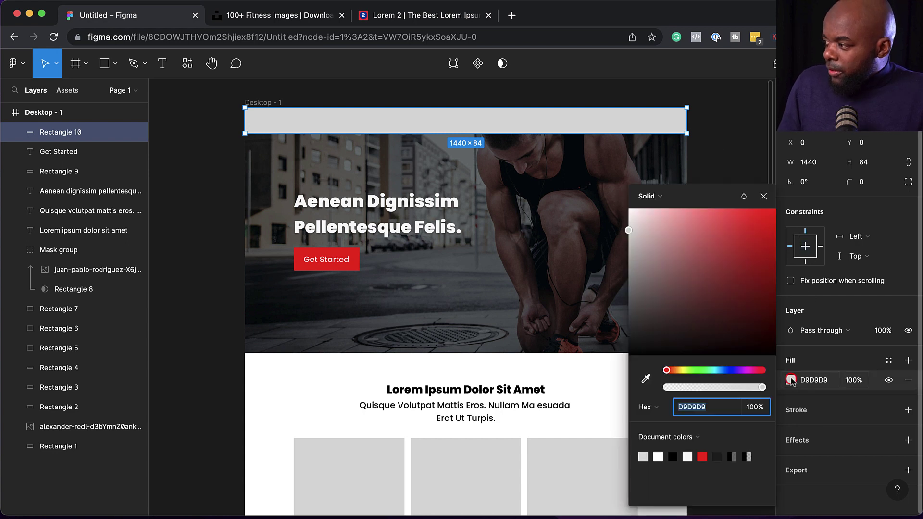
{"action": "left_click_drag", "start_coordinate": [632, 349], "coordinate": [631, 373]}
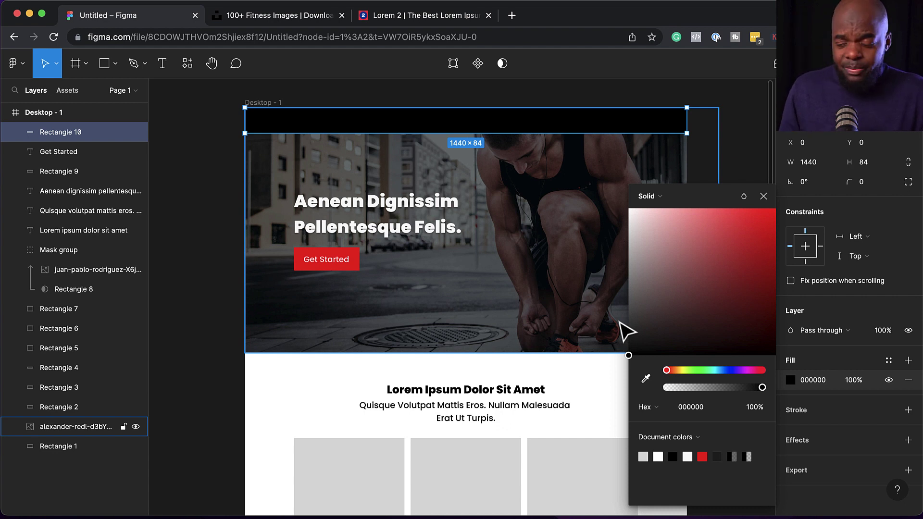
{"action": "left_click_drag", "start_coordinate": [762, 388], "coordinate": [723, 396]}
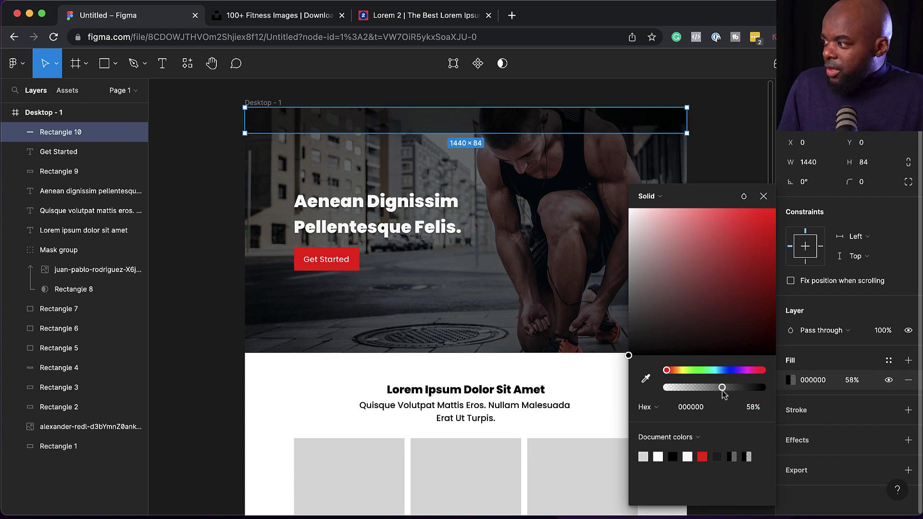
{"action": "left_click_drag", "start_coordinate": [723, 392], "coordinate": [715, 390]}
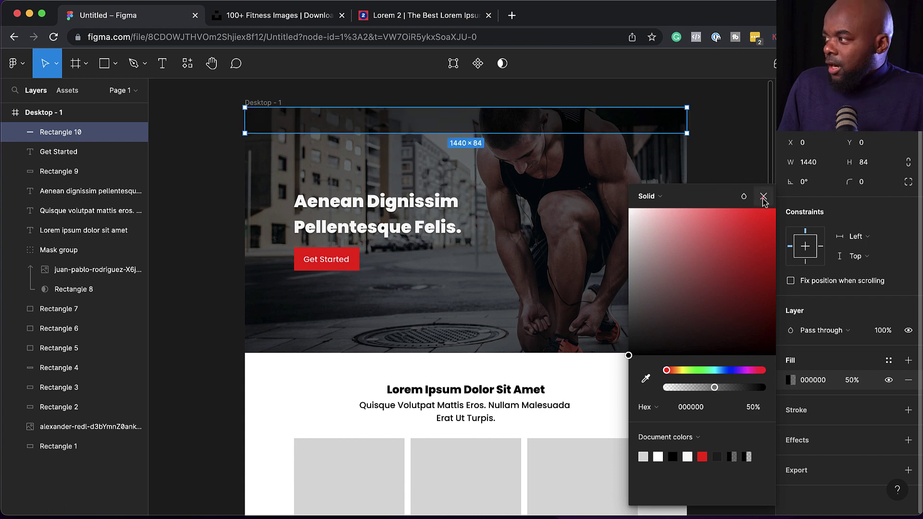
{"action": "left_click", "coordinate": [763, 198]}
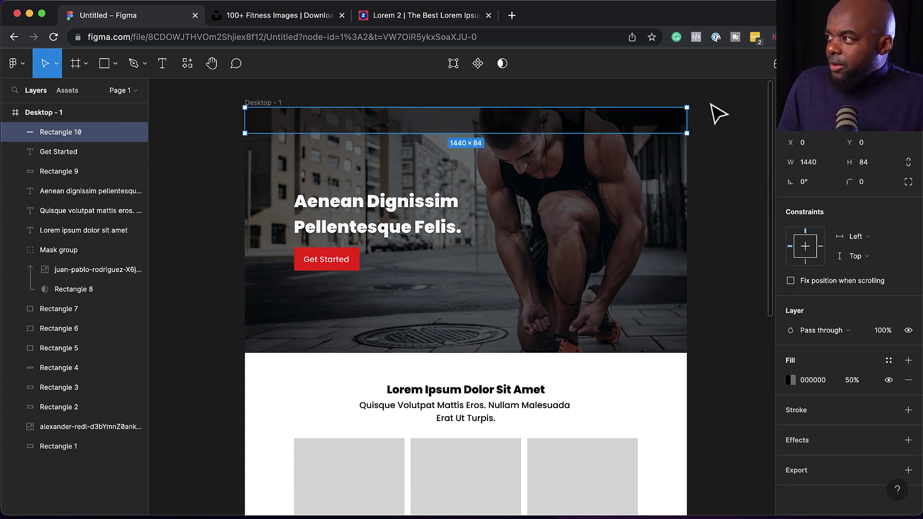
{"action": "left_click", "coordinate": [719, 115]}
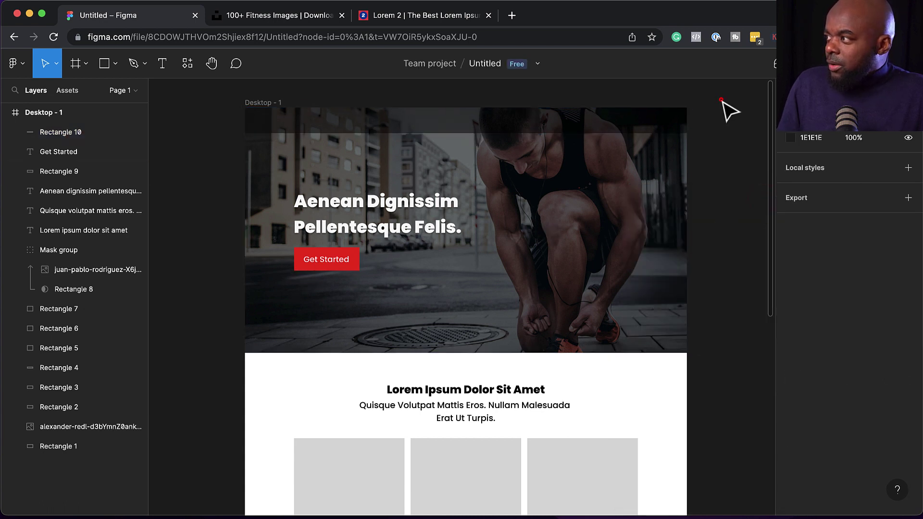
- Duplicate the "Get Started" label into the navigation bar and bring the copy above the bar rectangle in the layer order
{"action": "left_click", "coordinate": [349, 268]}
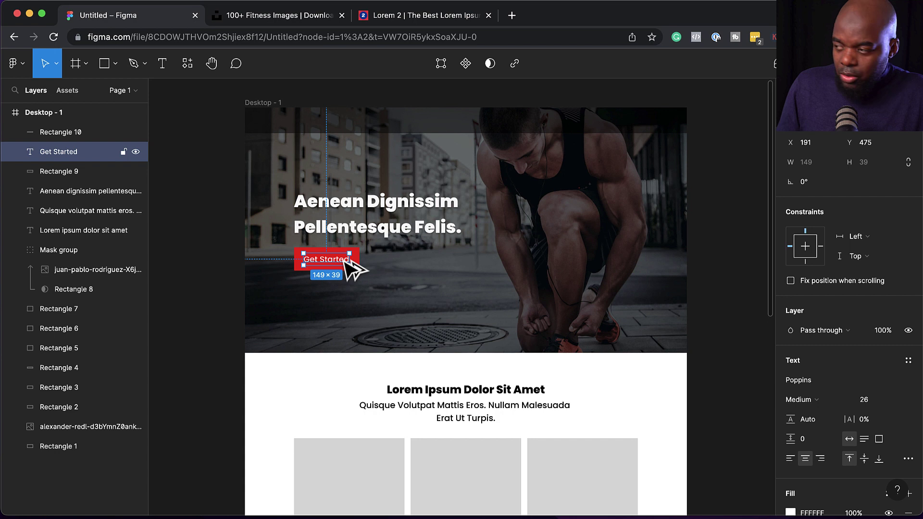
{"action": "left_click_drag", "start_coordinate": [354, 268], "coordinate": [548, 124]}
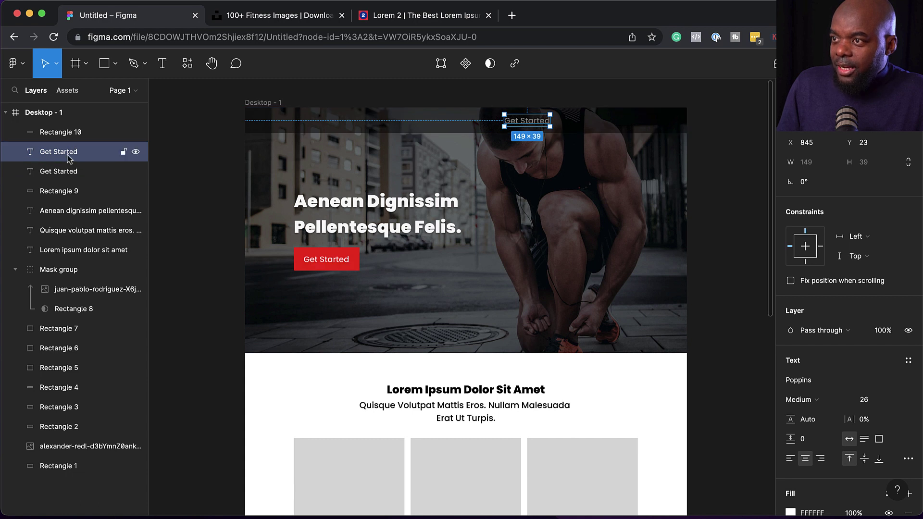
{"action": "left_click_drag", "start_coordinate": [67, 153], "coordinate": [74, 124]}
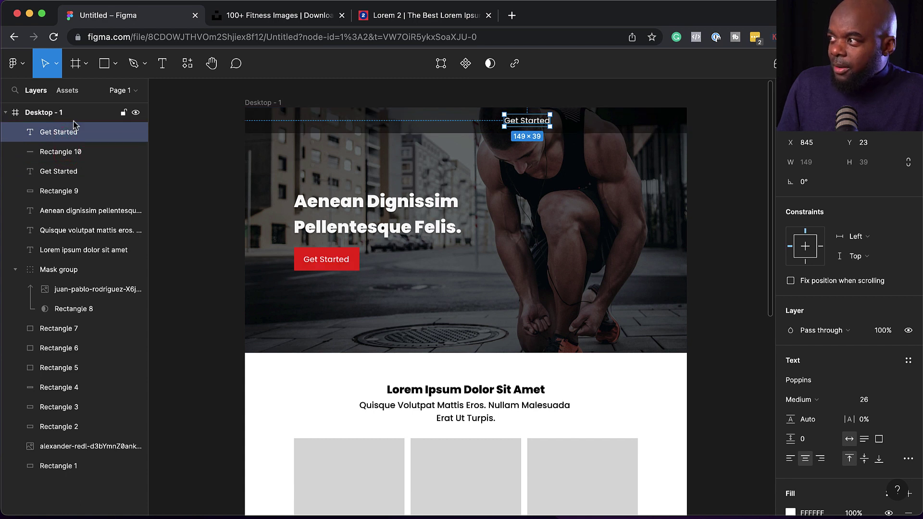
- Replace the duplicated "Get Started" label in the navigation bar with the links "Home About Us Join Today Contact"
{"action": "double_click", "coordinate": [525, 119]}
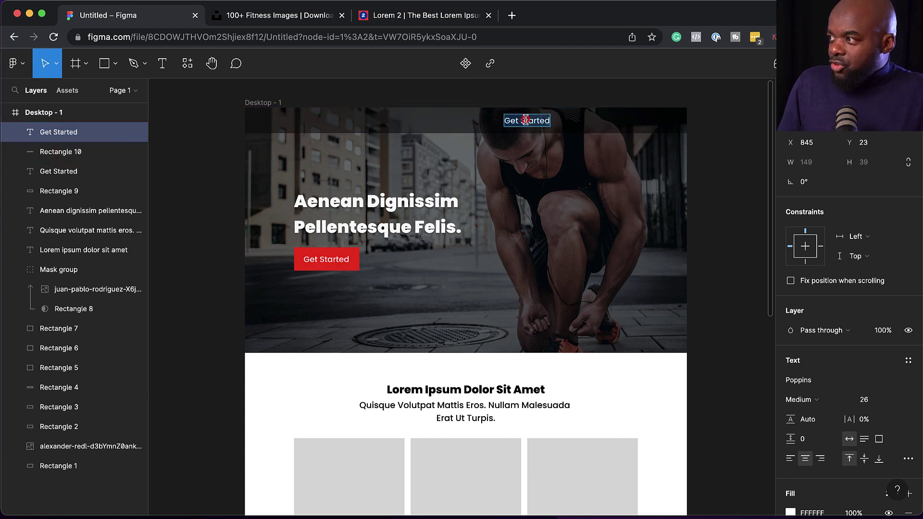
{"action": "type", "text": "H"}
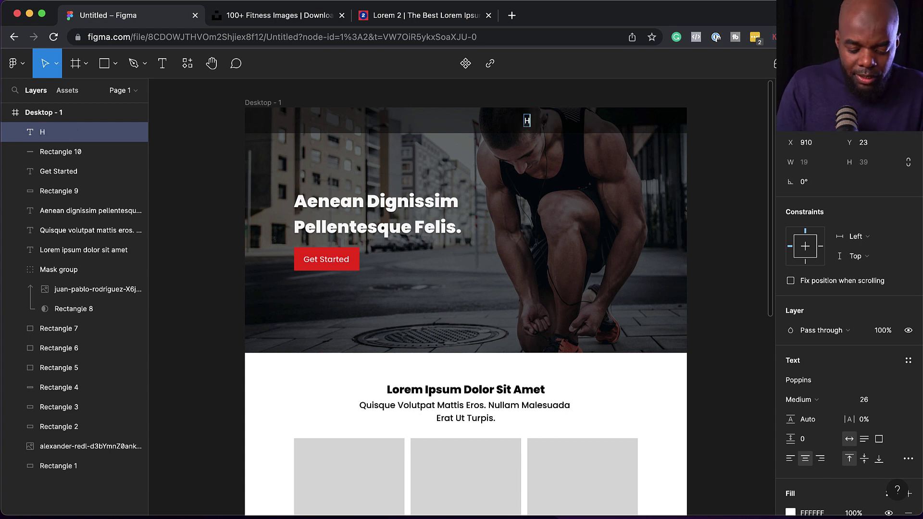
{"action": "type", "text": "ome"}
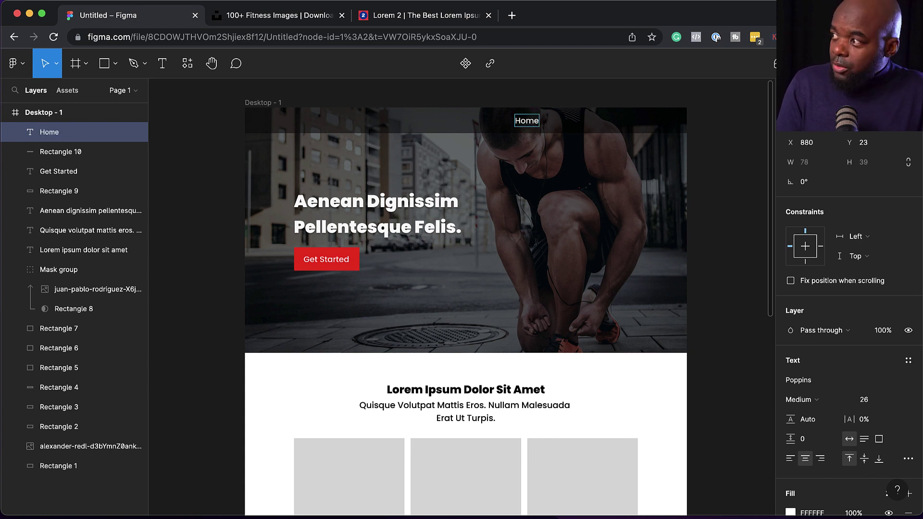
{"action": "type", "text": " Abo"}
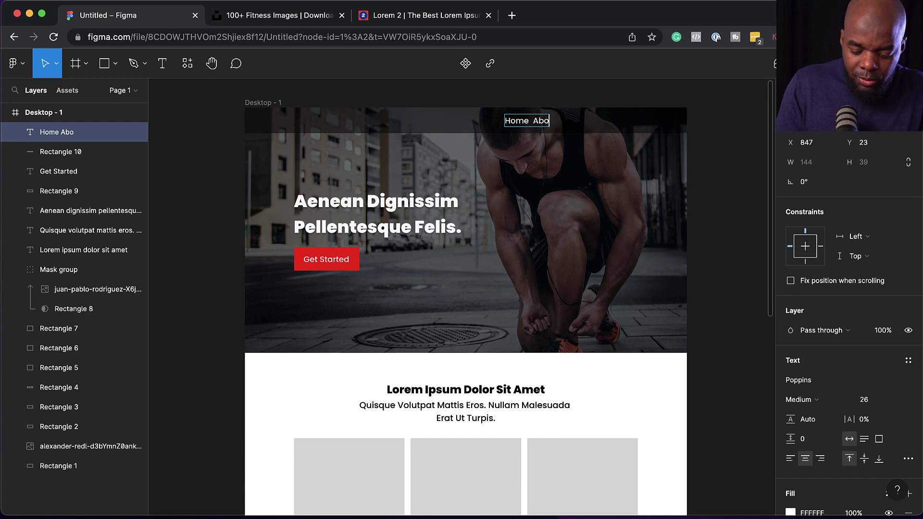
{"action": "type", "text": "ut Us Join"}
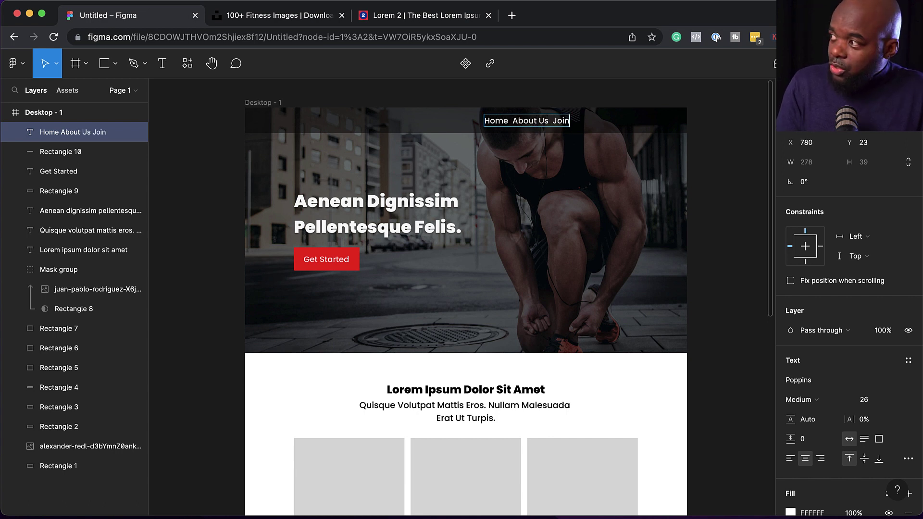
{"action": "type", "text": " Today Contact"}
{"action": "key", "text": "Escape"}
{"action": "left_click_drag", "start_coordinate": [594, 128], "coordinate": [644, 135]}
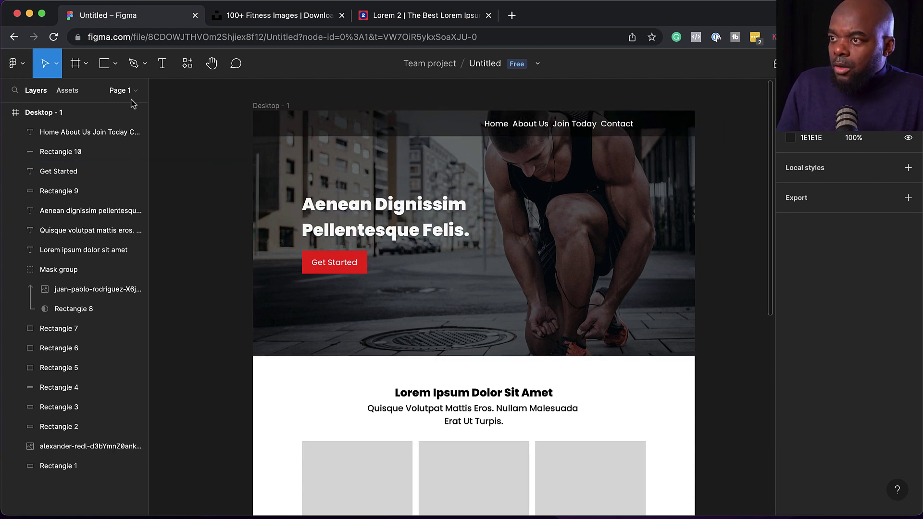
- Add a "GYM1" text above the hero headline and set its font size to 36
{"action": "left_click", "coordinate": [162, 65]}
{"action": "left_click", "coordinate": [351, 153]}
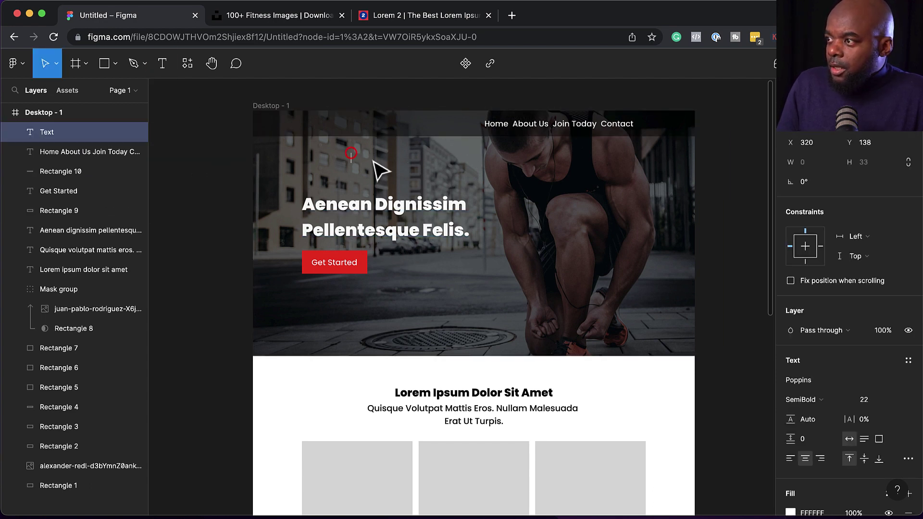
{"action": "type", "text": "GYM1"}
{"action": "left_click", "coordinate": [865, 404]}
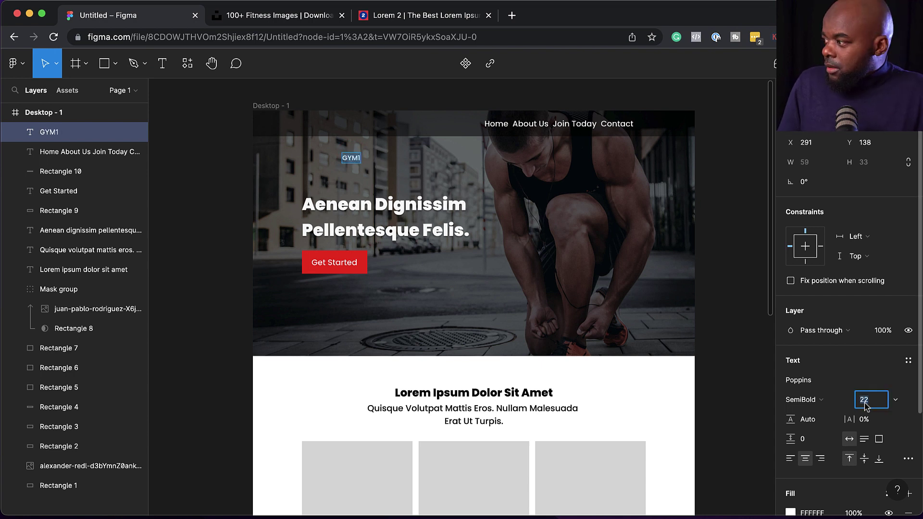
{"action": "type", "text": "36"}
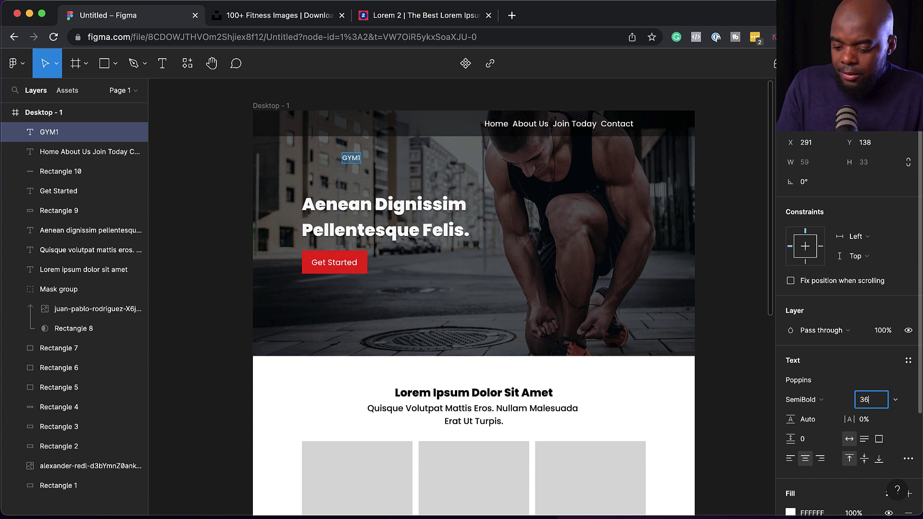
{"action": "key", "text": "Return"}
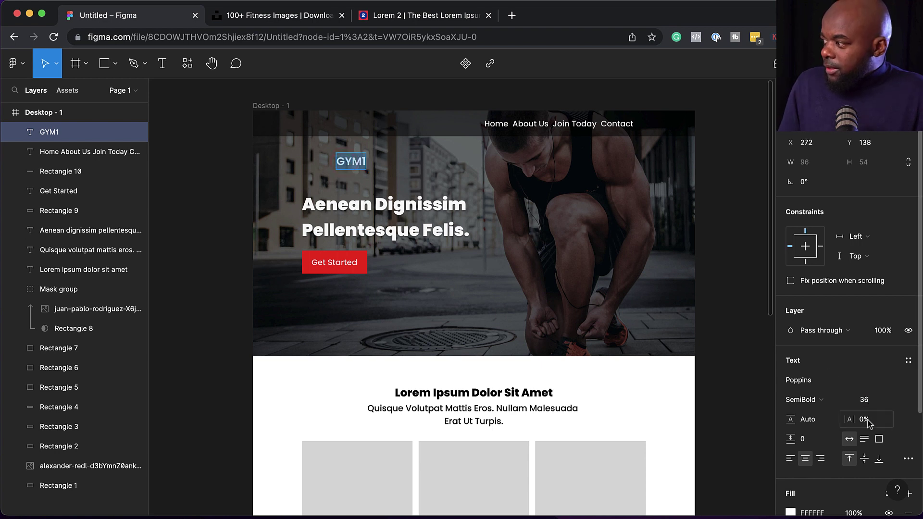
- Set the "GYM1" text to Bold and move it into the navigation bar, above the hero headline's left edge
{"action": "scroll", "coordinate": [867, 425], "scroll_direction": "down", "scroll_amount": 1}
{"action": "left_click", "coordinate": [810, 378]}
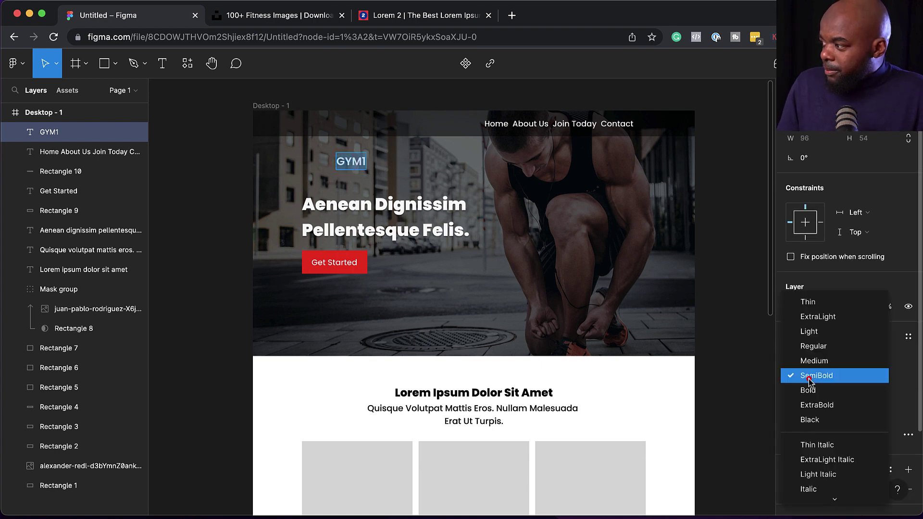
{"action": "left_click", "coordinate": [839, 393]}
{"action": "left_click_drag", "start_coordinate": [362, 162], "coordinate": [322, 128]}
- Show the 12-column layout grid on the Desktop - 1 frame
{"action": "left_click", "coordinate": [345, 176]}
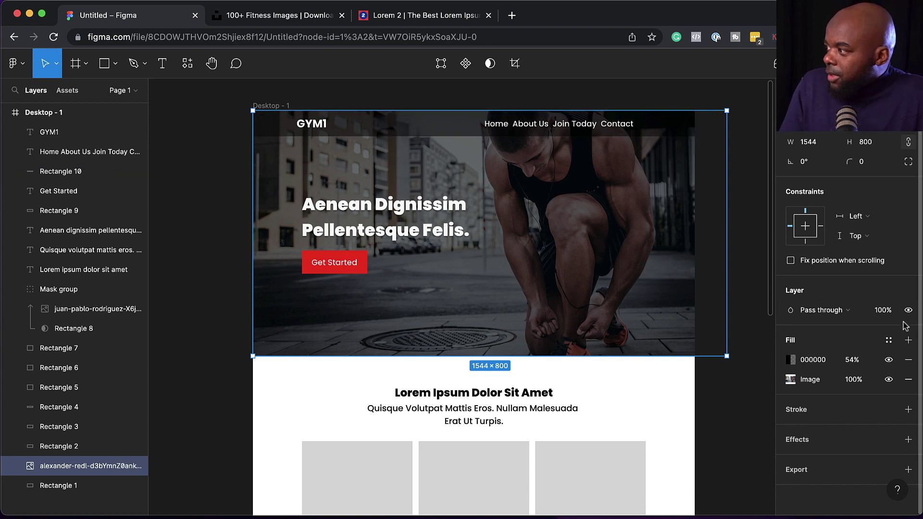
{"action": "left_click", "coordinate": [271, 105]}
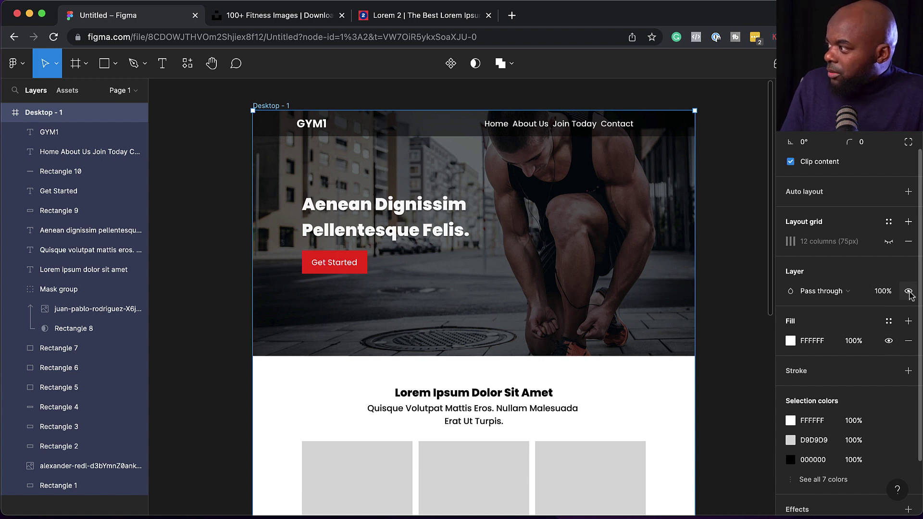
{"action": "left_click", "coordinate": [889, 243]}
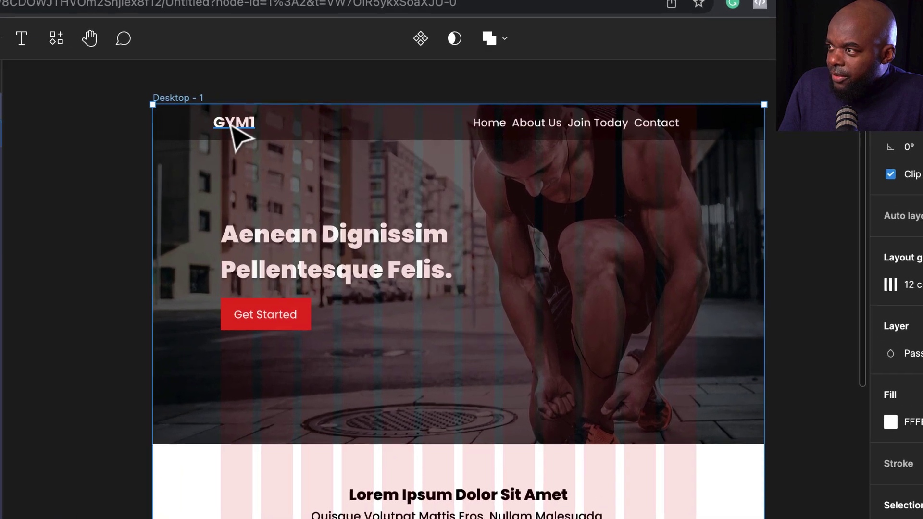
- Align the "GYM1" logo with the grid's left edge and the navigation links with its right edge
{"action": "left_click_drag", "start_coordinate": [312, 124], "coordinate": [315, 124]}
{"action": "left_click_drag", "start_coordinate": [244, 123], "coordinate": [234, 124]}
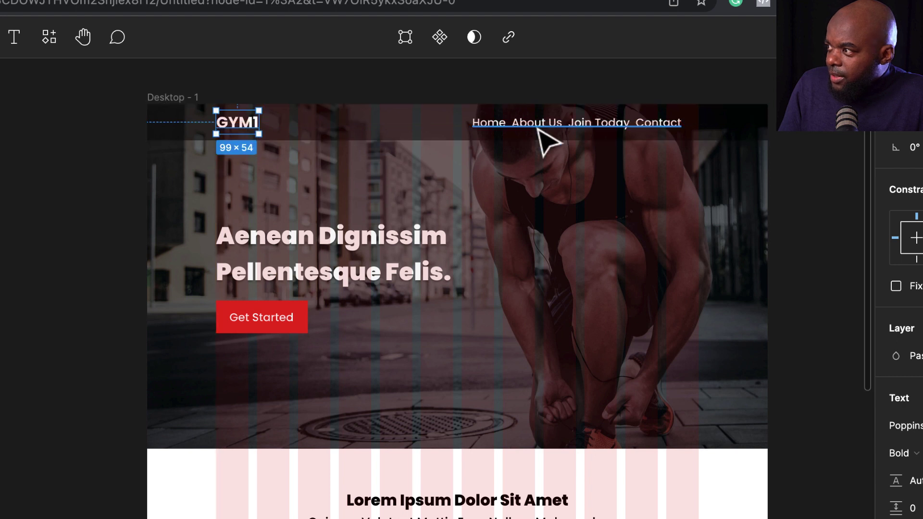
{"action": "mouse_move", "coordinate": [620, 123]}
{"action": "left_mouse_down"}
{"action": "mouse_move", "coordinate": [677, 123]}
{"action": "mouse_move", "coordinate": [636, 124]}
{"action": "left_mouse_up"}
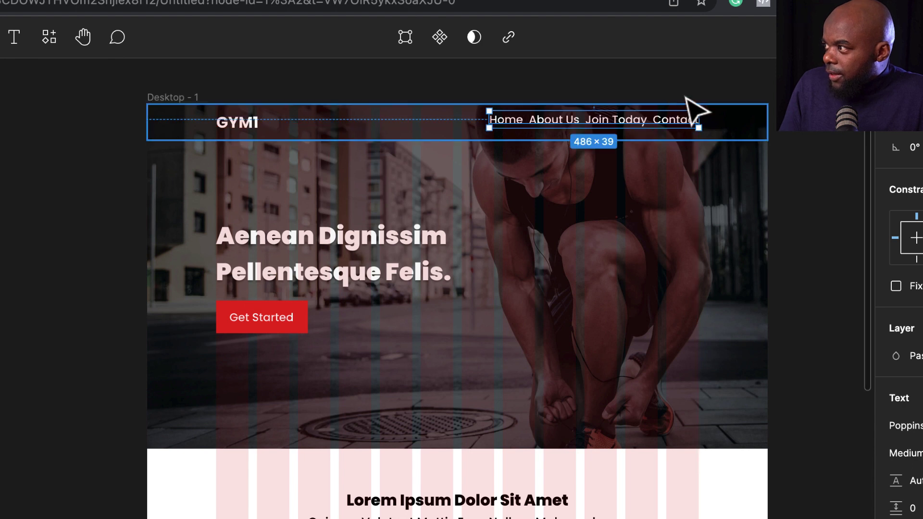
{"action": "left_click", "coordinate": [783, 76]}
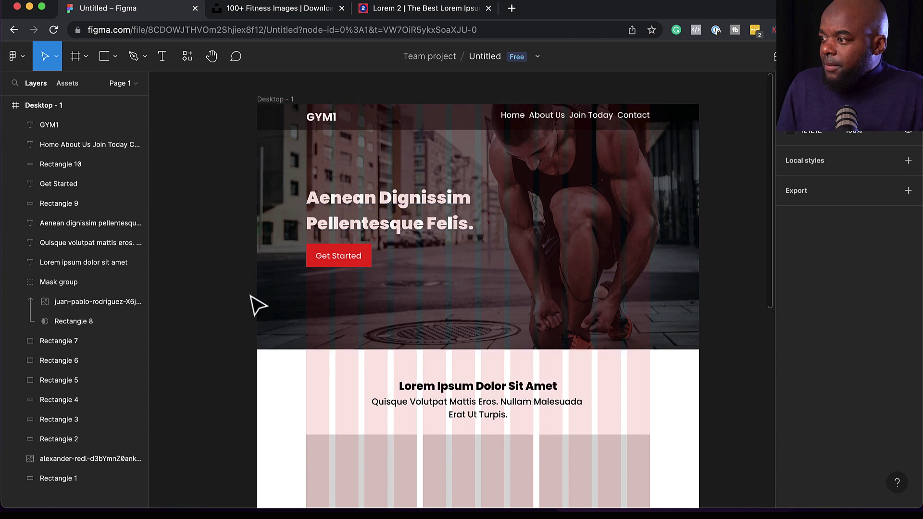
- Hide the 12-column layout grid on the Desktop - 1 frame
{"action": "scroll", "coordinate": [253, 302], "scroll_direction": "down", "scroll_amount": 4}
{"action": "scroll", "coordinate": [252, 302], "scroll_direction": "down", "scroll_amount": 5}
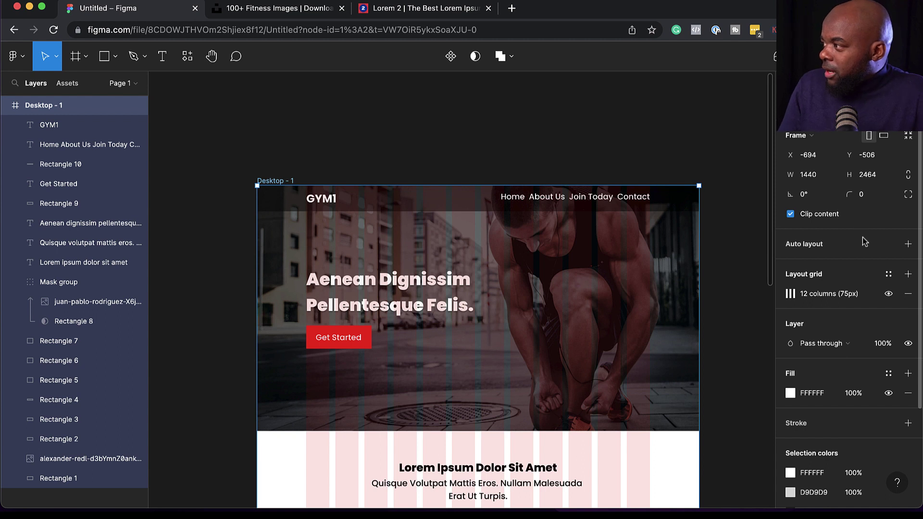
{"action": "scroll", "coordinate": [837, 237], "scroll_direction": "down", "scroll_amount": 1}
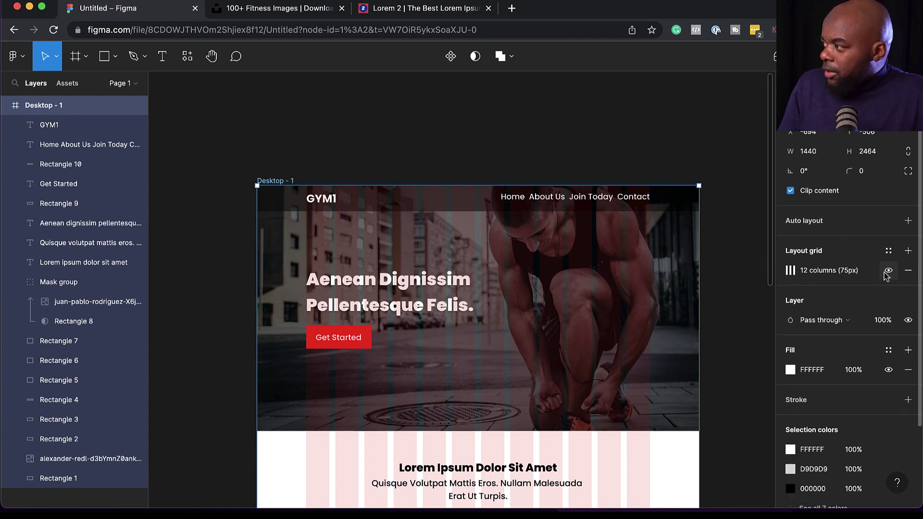
{"action": "left_click", "coordinate": [888, 270]}
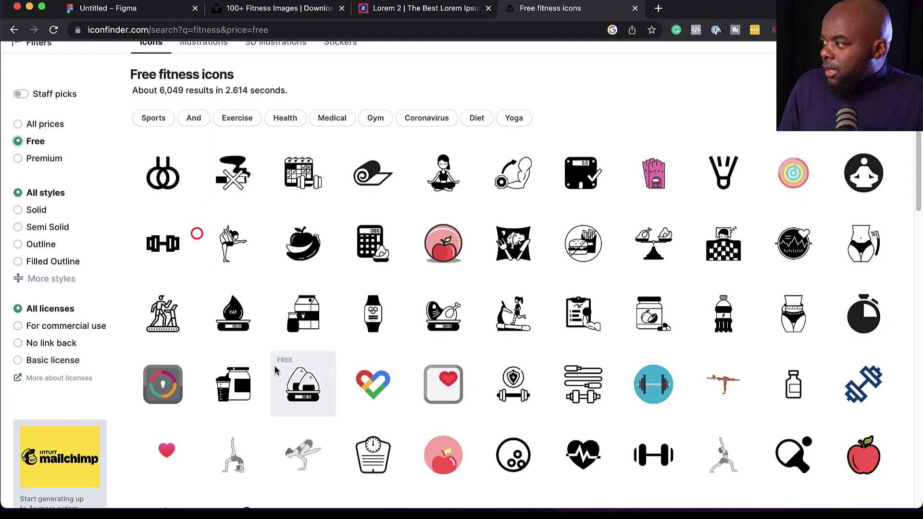
- On Iconfinder, download the free outline cyclist icon from the fitness results as an SVG
{"action": "scroll", "coordinate": [275, 367], "scroll_direction": "down", "scroll_amount": 3}
{"action": "scroll", "coordinate": [275, 370], "scroll_direction": "down", "scroll_amount": 5}
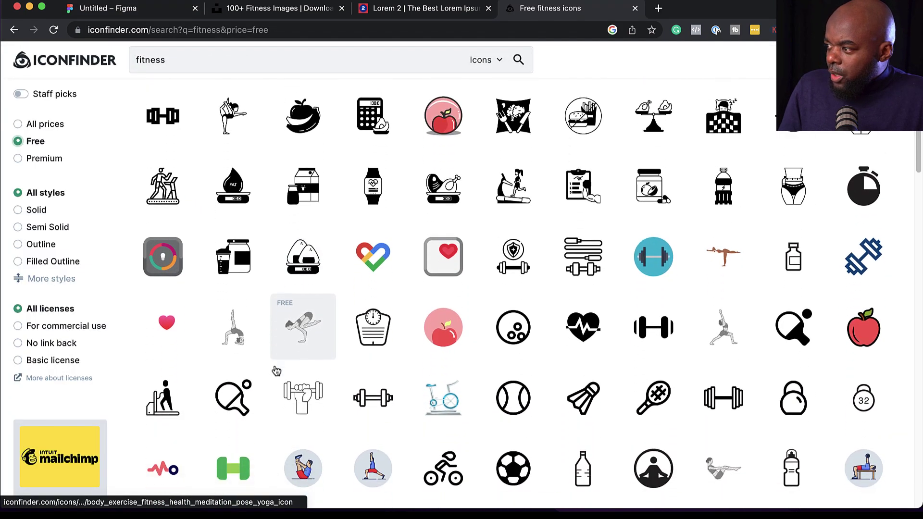
{"action": "scroll", "coordinate": [277, 370], "scroll_direction": "down", "scroll_amount": 1}
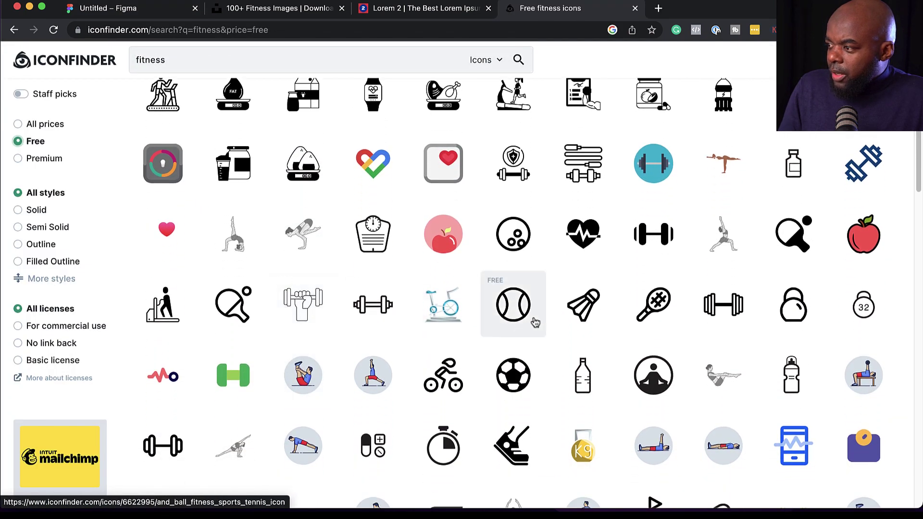
{"action": "left_click", "coordinate": [442, 376]}
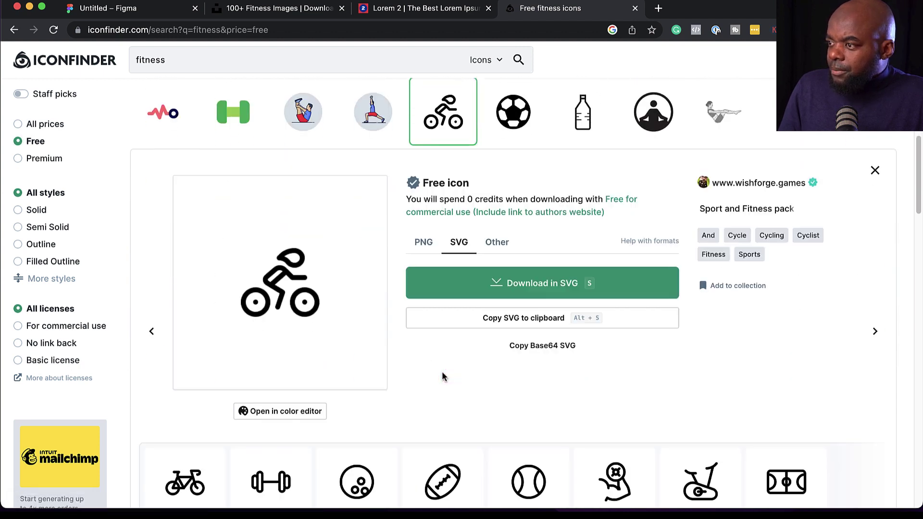
{"action": "left_click", "coordinate": [535, 286]}
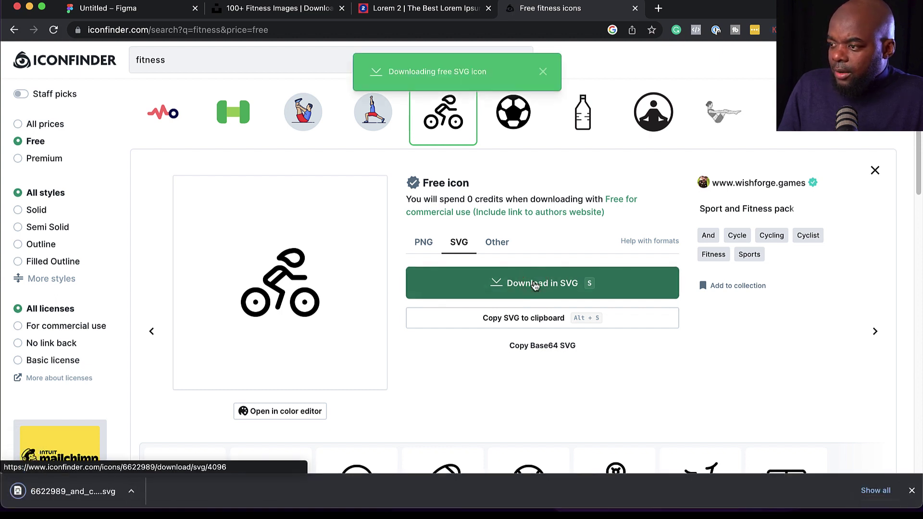
- Download the free outline dumbbell icon from the fitness results as an SVG
{"action": "scroll", "coordinate": [535, 286], "scroll_direction": "down", "scroll_amount": 5}
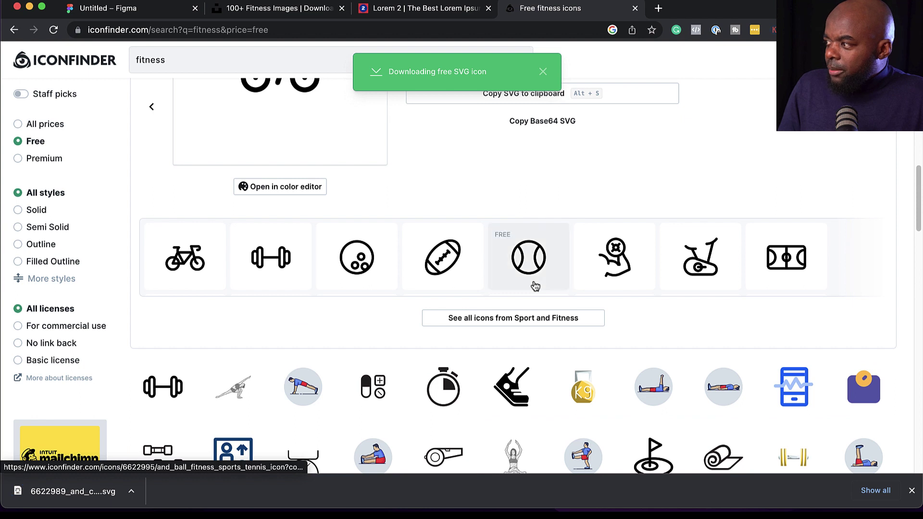
{"action": "scroll", "coordinate": [535, 286], "scroll_direction": "down", "scroll_amount": 2}
{"action": "scroll", "coordinate": [653, 253], "scroll_direction": "down", "scroll_amount": 1}
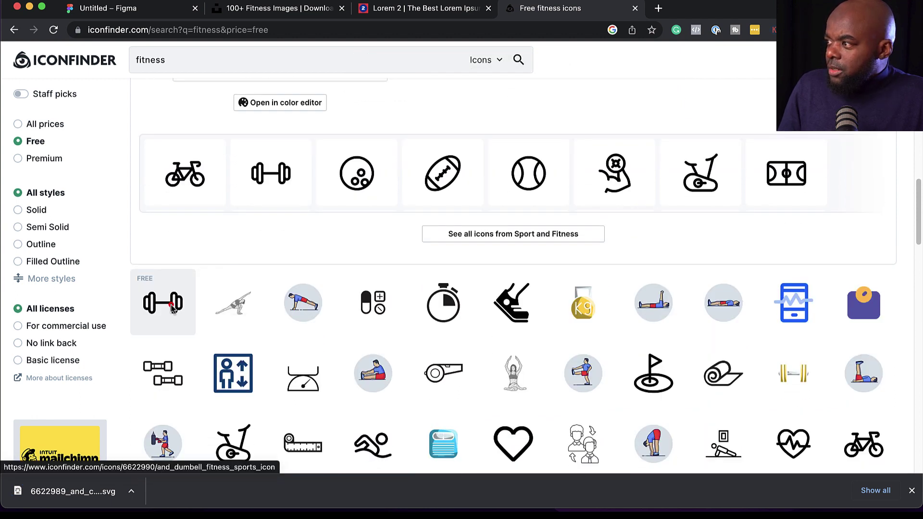
{"action": "left_click", "coordinate": [172, 308]}
{"action": "left_click", "coordinate": [542, 288]}
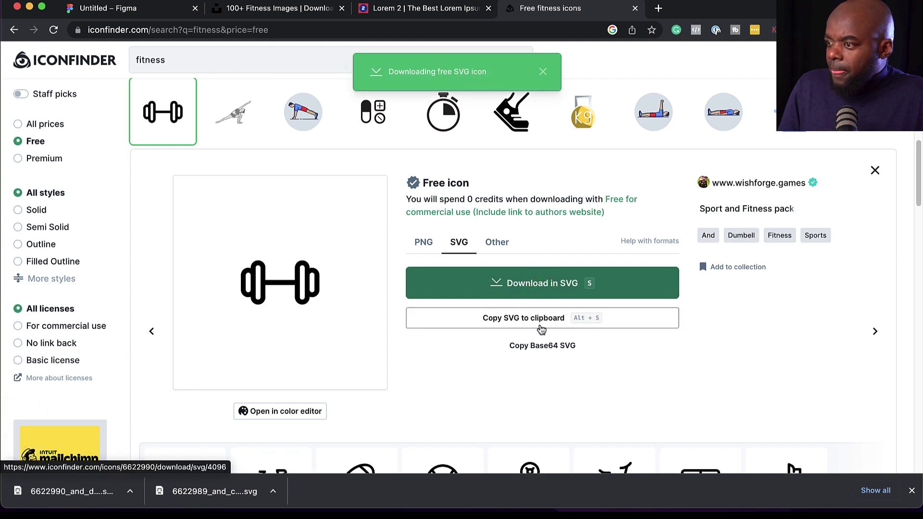
- Download the free solid smartwatch icon with a heart on its face as an SVG
{"action": "scroll", "coordinate": [540, 330], "scroll_direction": "down", "scroll_amount": 10}
{"action": "scroll", "coordinate": [542, 329], "scroll_direction": "down", "scroll_amount": 5}
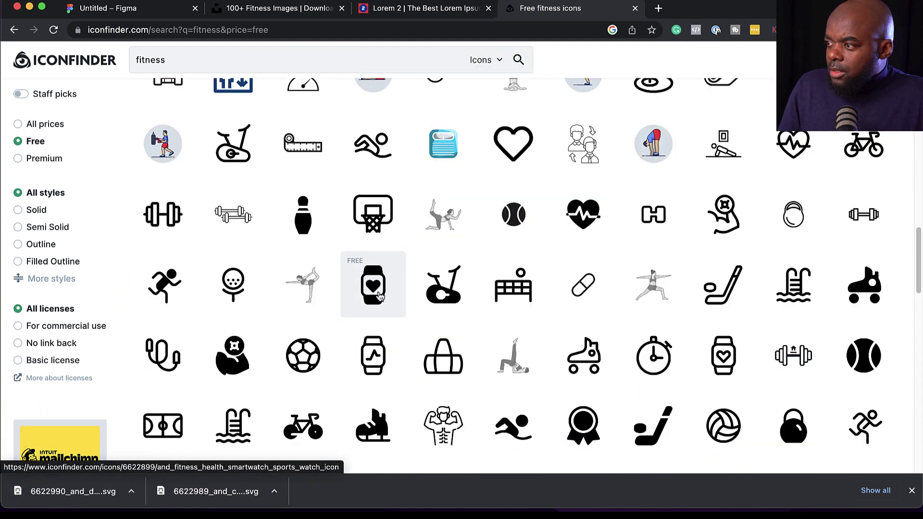
{"action": "left_click", "coordinate": [380, 295]}
{"action": "left_click", "coordinate": [542, 289]}
- Download the free solid dumbbell icon from the smartwatch icon's related icons as an SVG
{"action": "scroll", "coordinate": [553, 309], "scroll_direction": "down", "scroll_amount": 5}
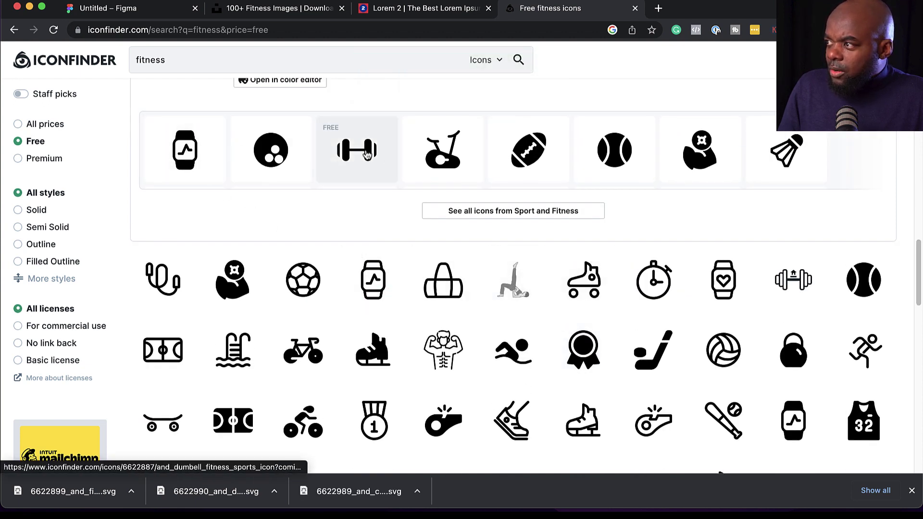
{"action": "left_click", "coordinate": [367, 153]}
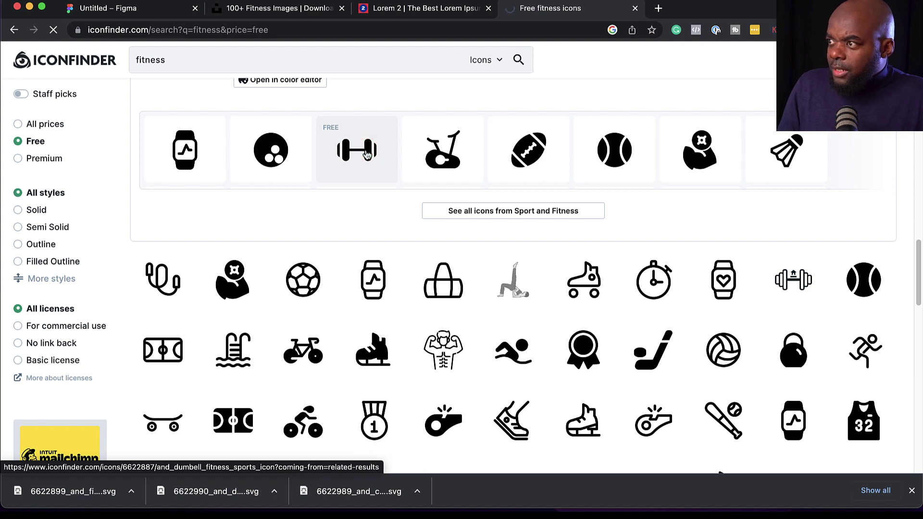
{"action": "left_click", "coordinate": [753, 277]}
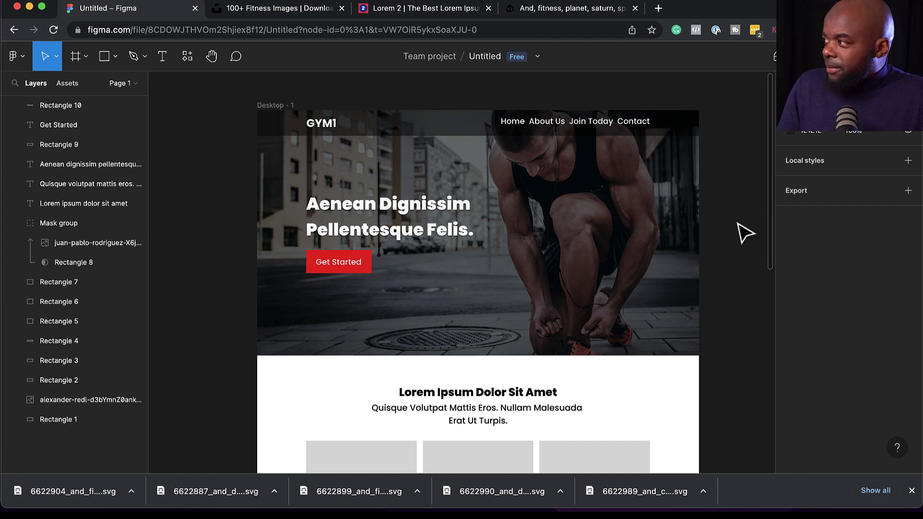
- Back in Figma, change the page's canvas background to light gray F5F5F5
{"action": "left_click", "coordinate": [730, 207]}
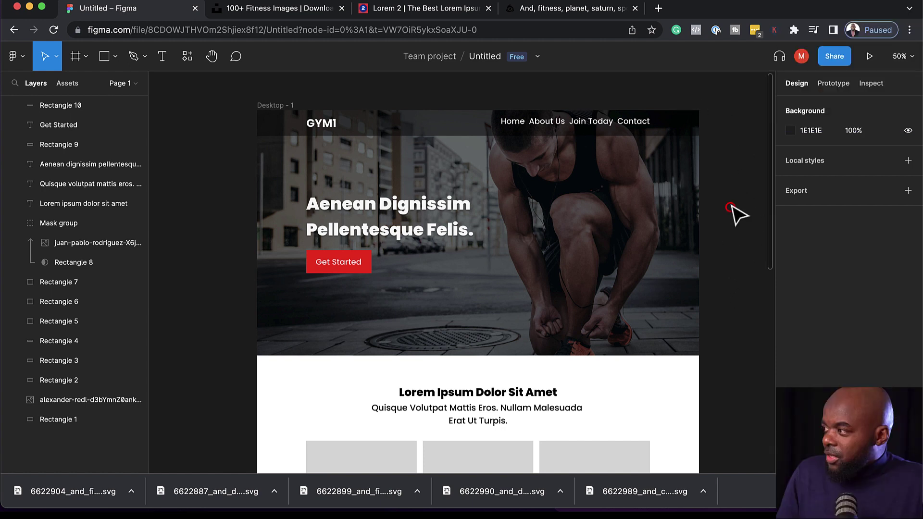
{"action": "left_click", "coordinate": [792, 131]}
{"action": "left_click_drag", "start_coordinate": [642, 204], "coordinate": [625, 165]}
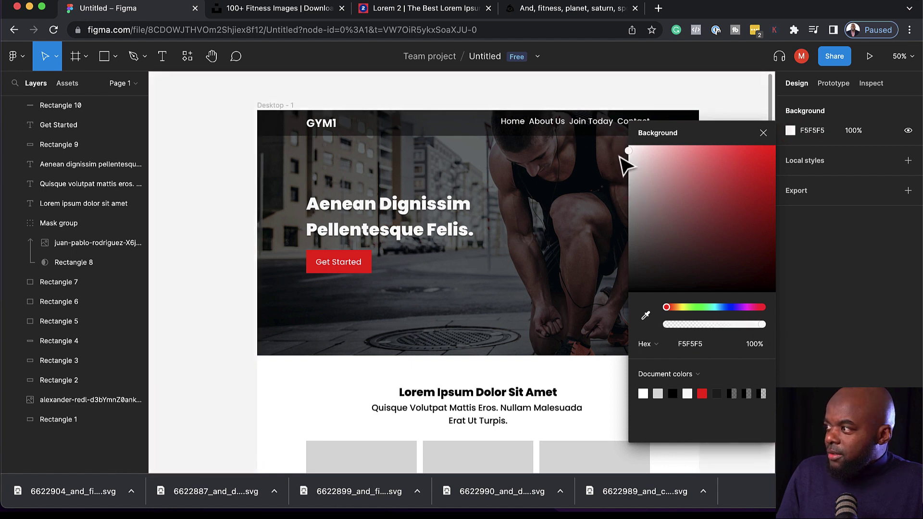
{"action": "left_click", "coordinate": [764, 133]}
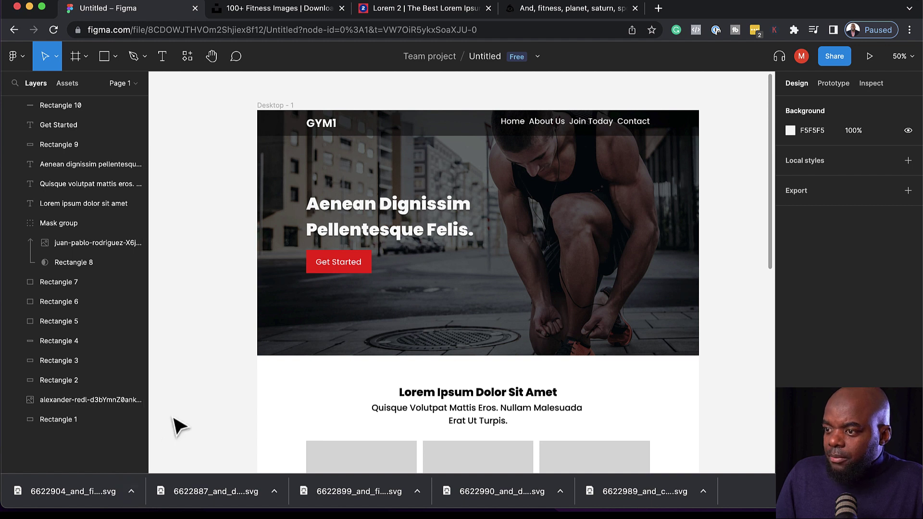
- Import the downloaded solid dumbbell, smartwatch and flexed-arm SVG icons from the Downloads folder into the white section beside its heading
{"action": "mouse_move", "coordinate": [30, 510]}
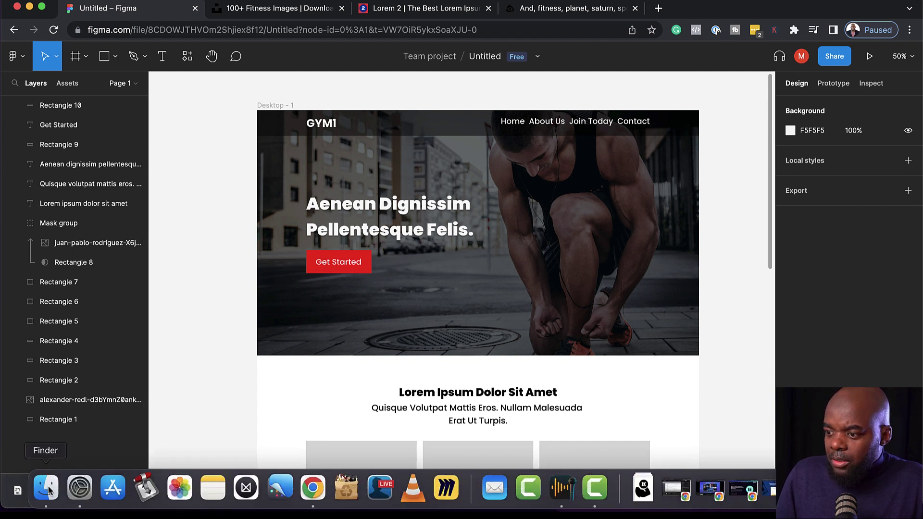
{"action": "left_click", "coordinate": [47, 483]}
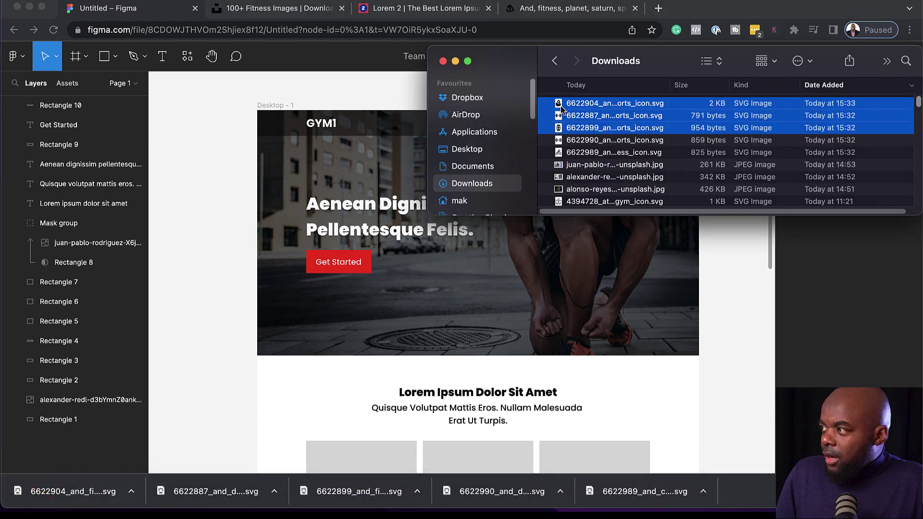
{"action": "left_click", "coordinate": [617, 153]}
{"action": "left_click", "coordinate": [541, 118]}
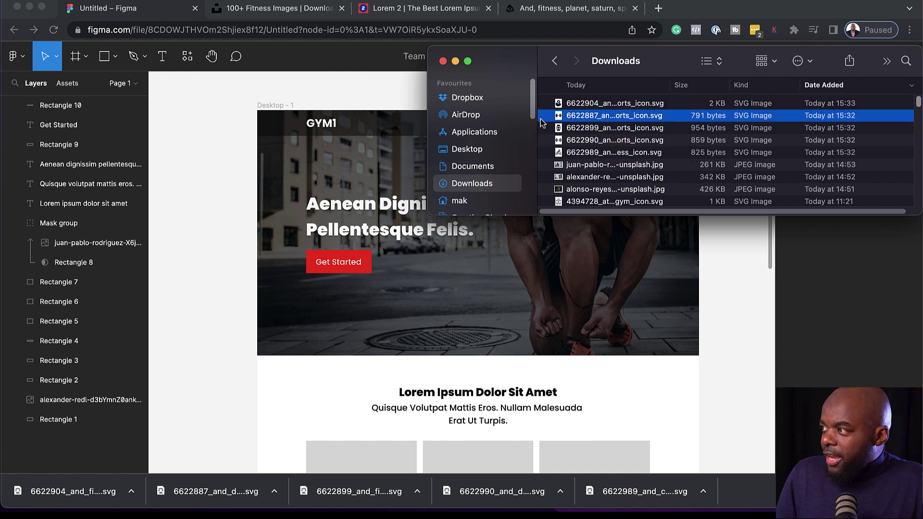
{"action": "left_click", "coordinate": [560, 104]}
{"action": "left_click_drag", "start_coordinate": [558, 105], "coordinate": [287, 405]}
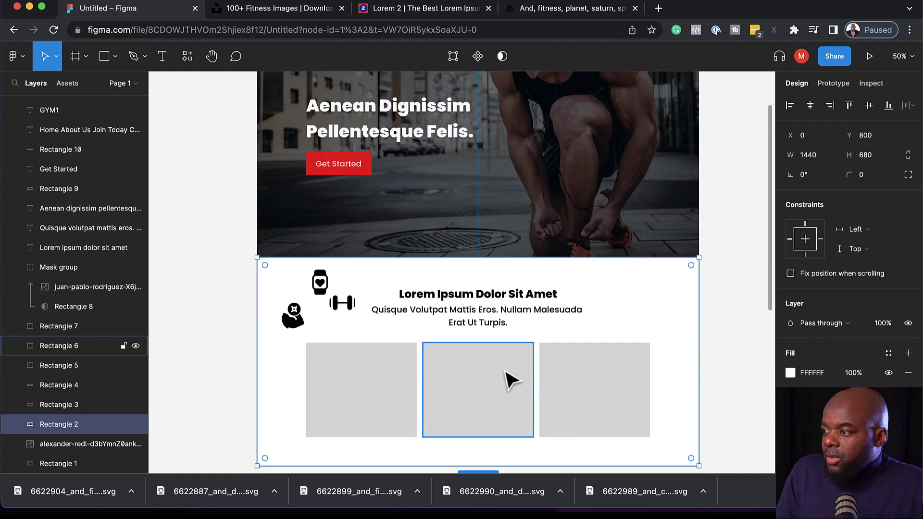
- Give the first gray card in the white section a corner radius of 4 and a lighter gray fill, F1F1F1
{"action": "scroll", "coordinate": [507, 377], "scroll_direction": "down", "scroll_amount": 2}
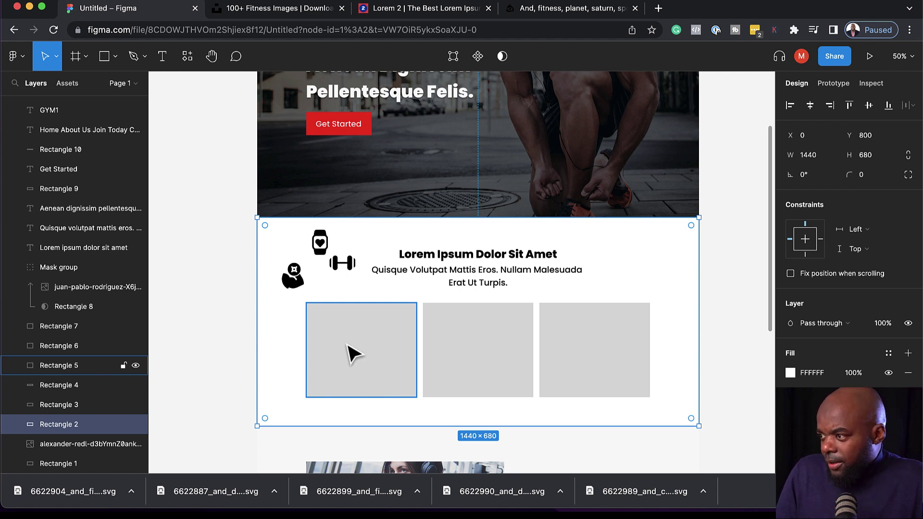
{"action": "left_click", "coordinate": [345, 343]}
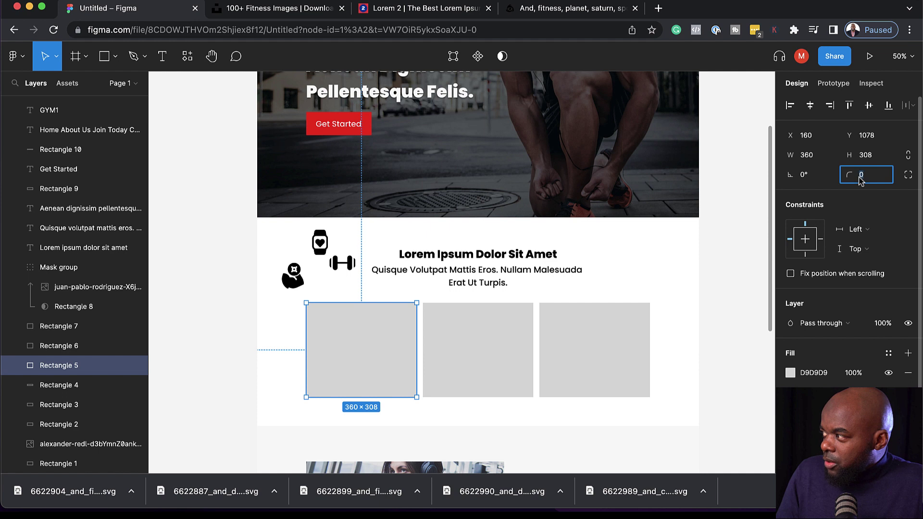
{"action": "type", "text": "4"}
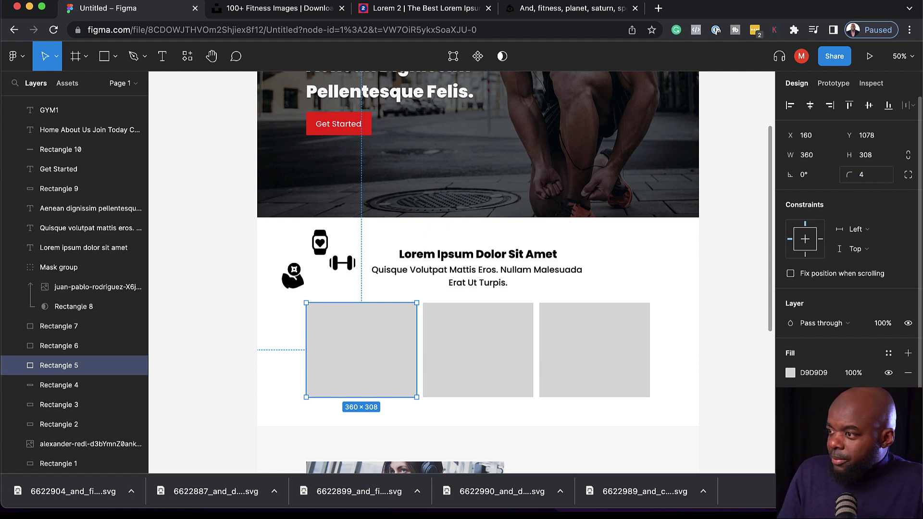
{"action": "key", "text": "Return"}
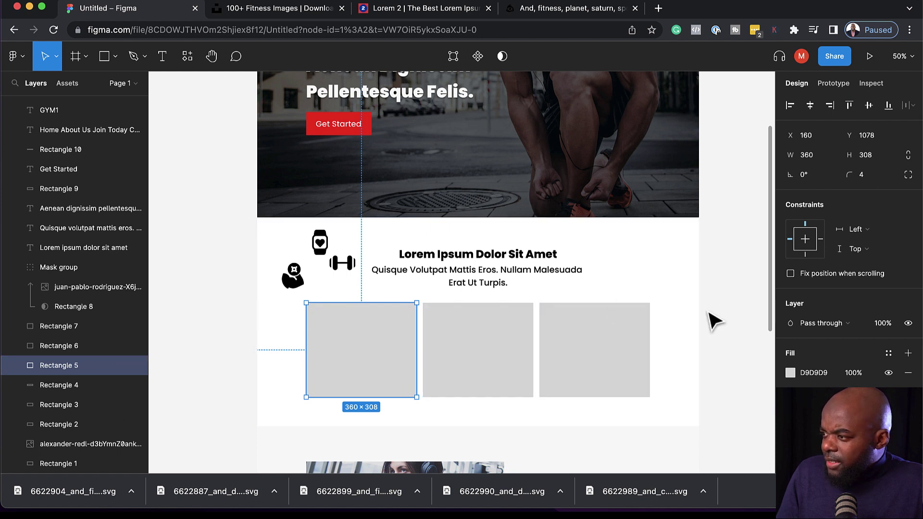
{"action": "left_click", "coordinate": [791, 373]}
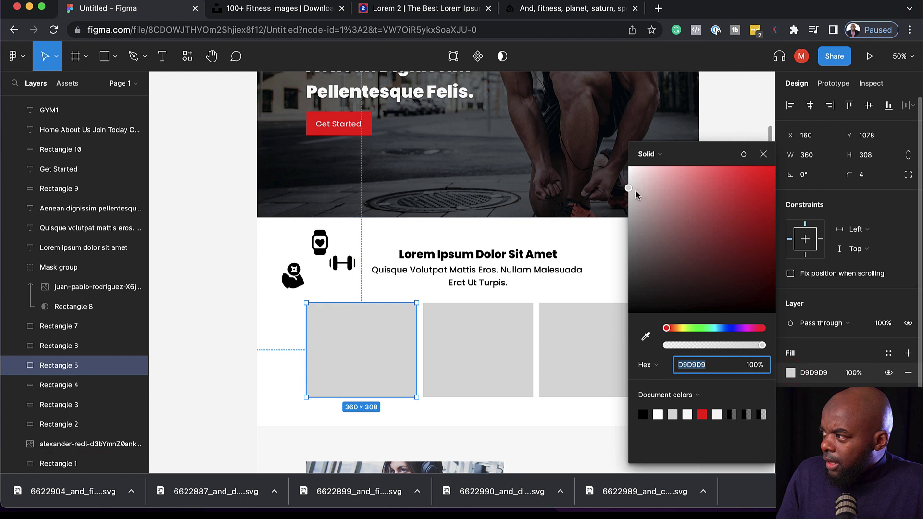
{"action": "left_click", "coordinate": [628, 179]}
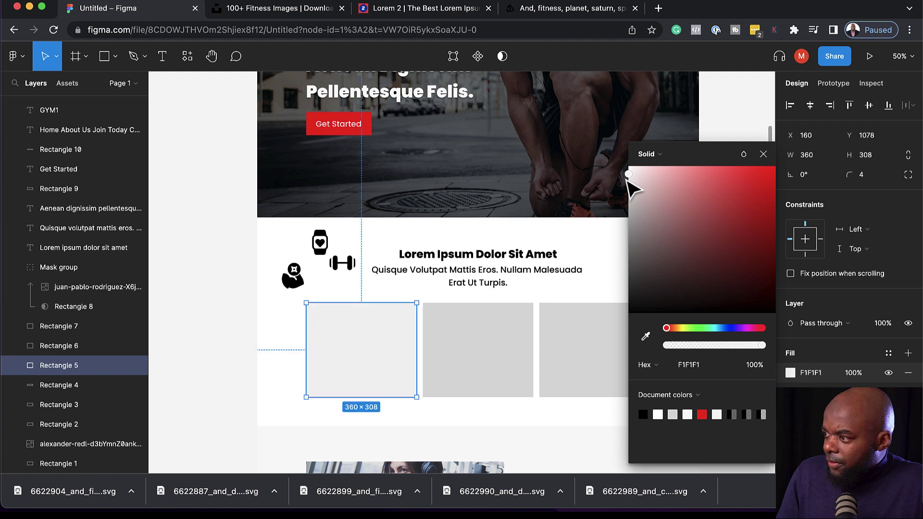
{"action": "left_click", "coordinate": [267, 304]}
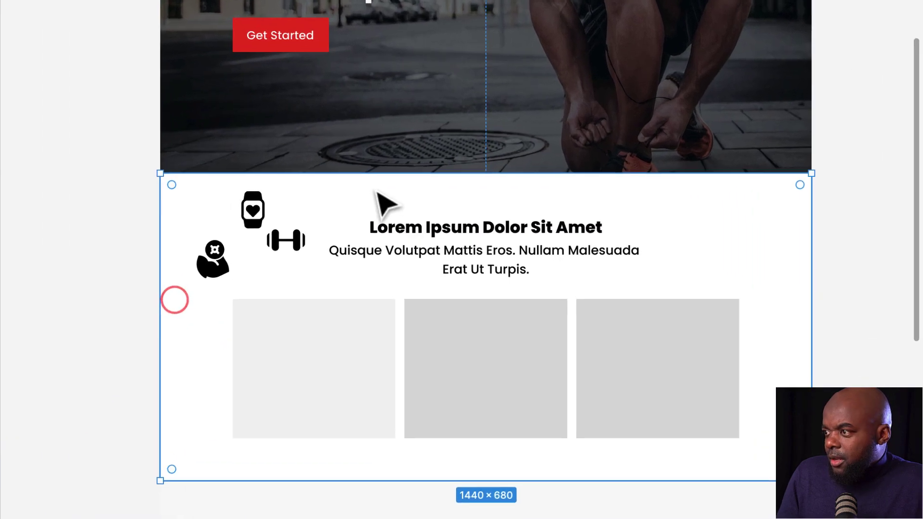
- Move the dumbbell icon into the upper middle of the first card
{"action": "left_click_drag", "start_coordinate": [297, 244], "coordinate": [320, 314]}
{"action": "key", "text": "ctrl+z"}
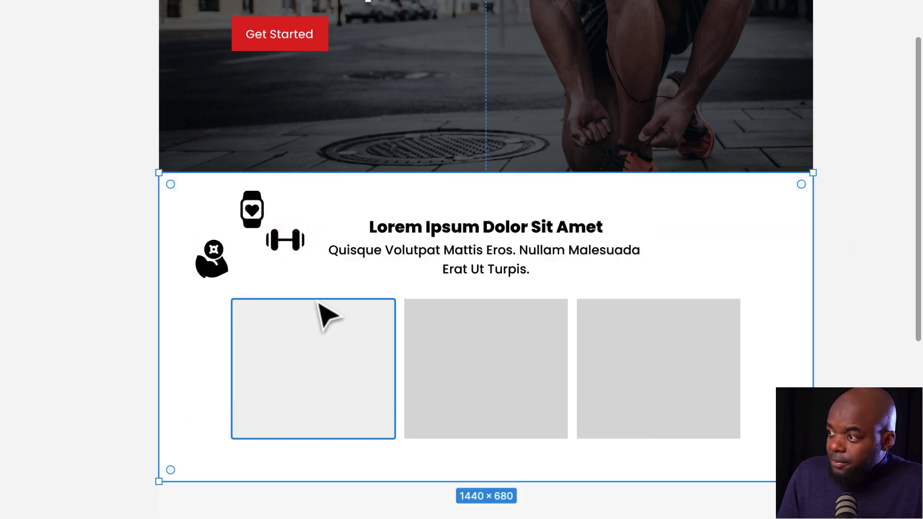
{"action": "left_click", "coordinate": [294, 255]}
{"action": "left_click_drag", "start_coordinate": [295, 244], "coordinate": [329, 348]}
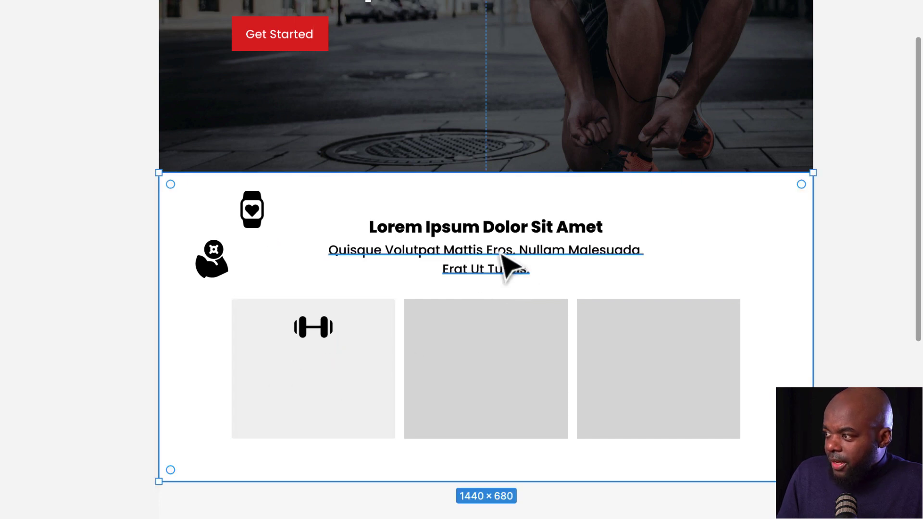
- Copy the section's subtitle into the first card below the dumbbell, narrow it and shorten it to "Quisque Volutpat Mattis Eros."
{"action": "left_click_drag", "start_coordinate": [500, 252], "coordinate": [328, 365]}
{"action": "left_click_drag", "start_coordinate": [473, 369], "coordinate": [326, 420]}
{"action": "left_click", "coordinate": [311, 383]}
{"action": "left_click_drag", "start_coordinate": [312, 382], "coordinate": [344, 422]}
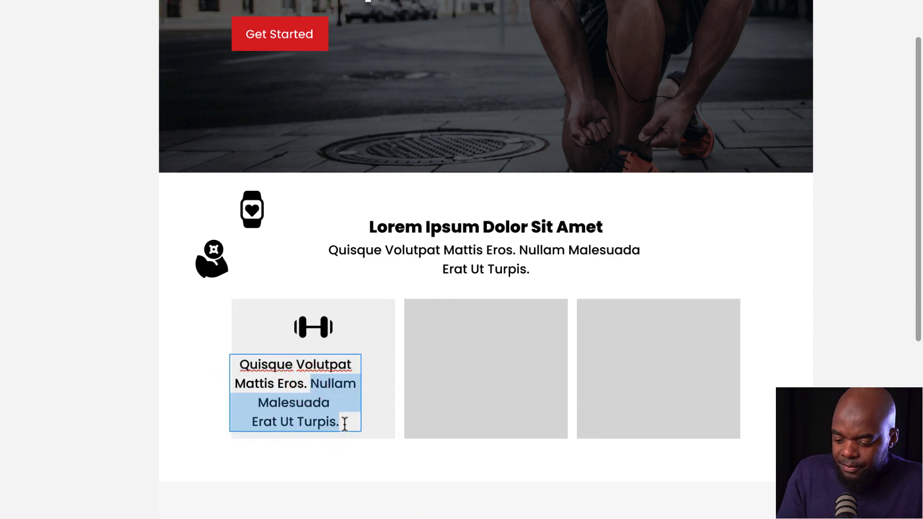
{"action": "key", "text": "BackSpace"}
{"action": "key", "text": "Escape"}
{"action": "left_click_drag", "start_coordinate": [303, 381], "coordinate": [309, 385]}
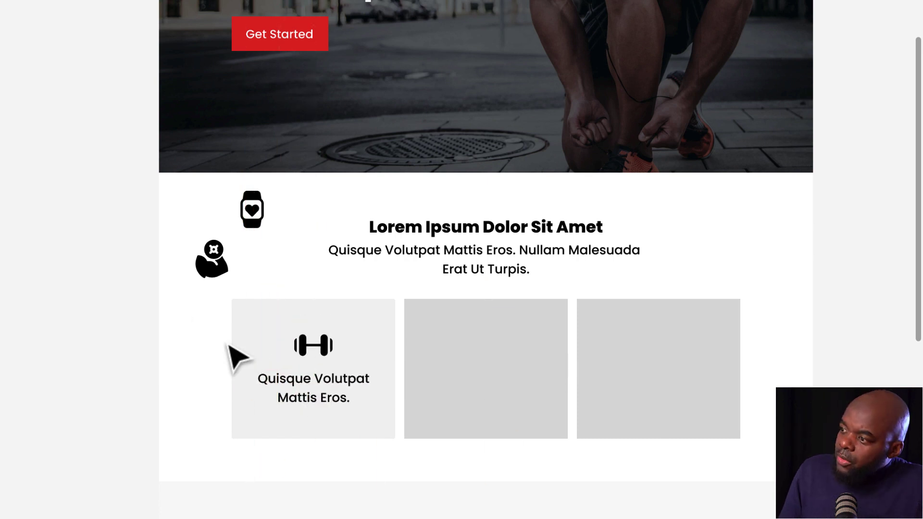
- Set the first card's caption to size 22 and centre its text box, about 264 wide, under the dumbbell icon
{"action": "left_click", "coordinate": [332, 403]}
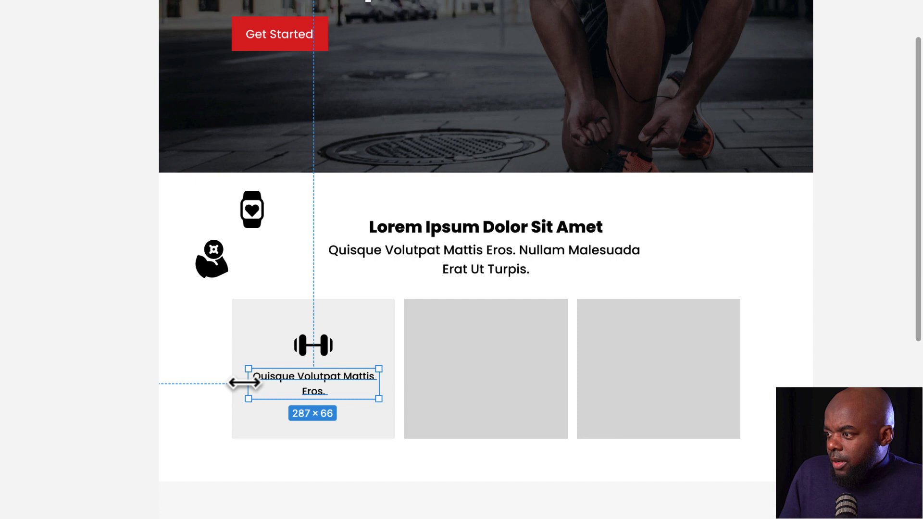
{"action": "left_click_drag", "start_coordinate": [246, 382], "coordinate": [256, 383]}
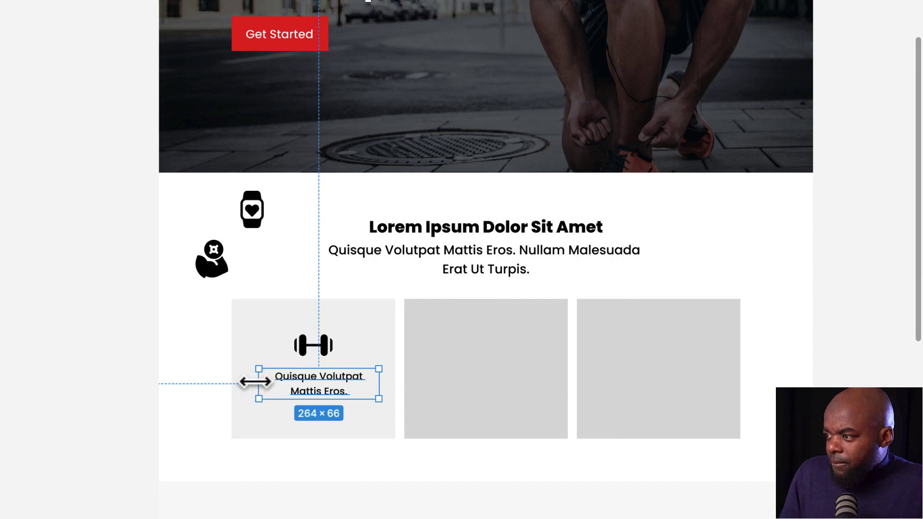
{"action": "left_click", "coordinate": [202, 298]}
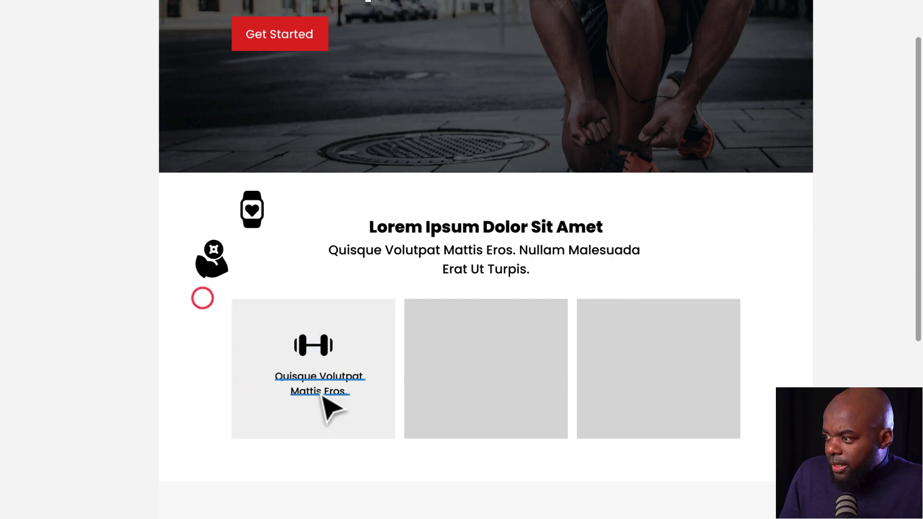
{"action": "left_click_drag", "start_coordinate": [332, 384], "coordinate": [326, 382]}
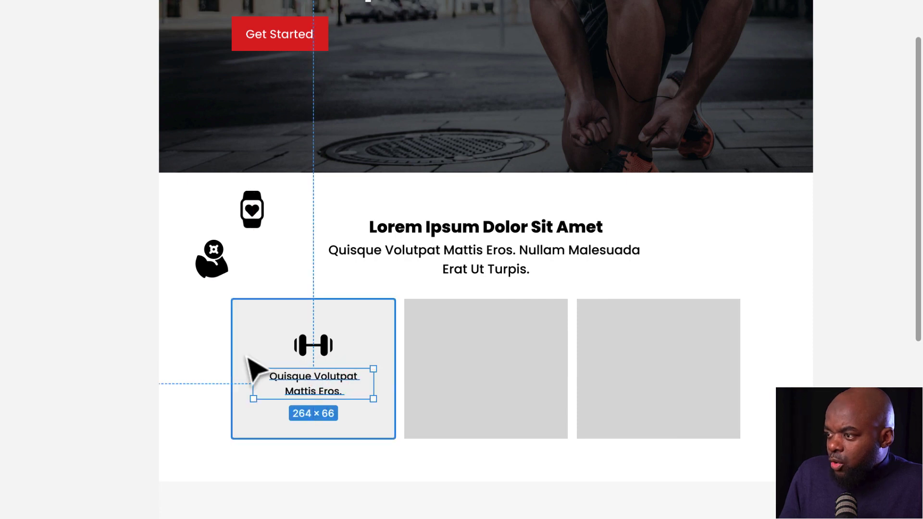
{"action": "left_click", "coordinate": [198, 346]}
- Change the first card's caption color to dark gray 393939
{"action": "left_click", "coordinate": [331, 376]}
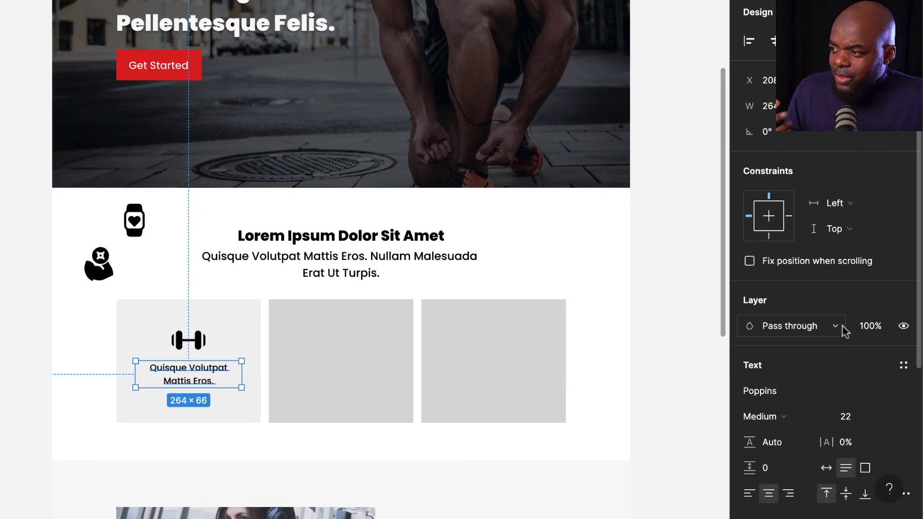
{"action": "scroll", "coordinate": [851, 356], "scroll_direction": "down", "scroll_amount": 5}
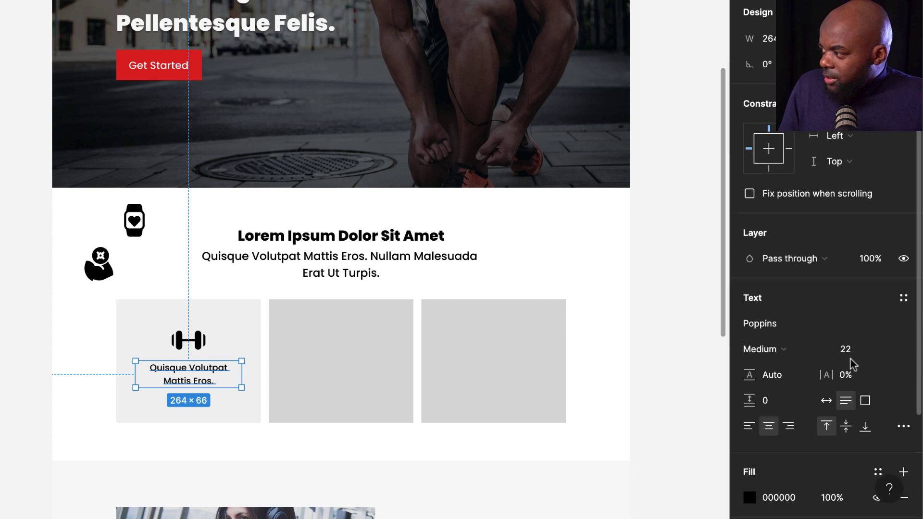
{"action": "scroll", "coordinate": [854, 364], "scroll_direction": "down", "scroll_amount": 1}
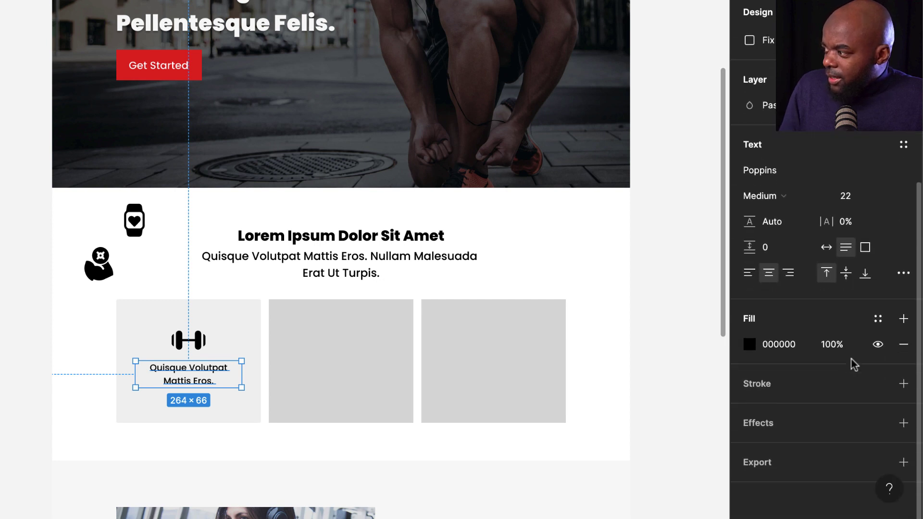
{"action": "left_click", "coordinate": [752, 347]}
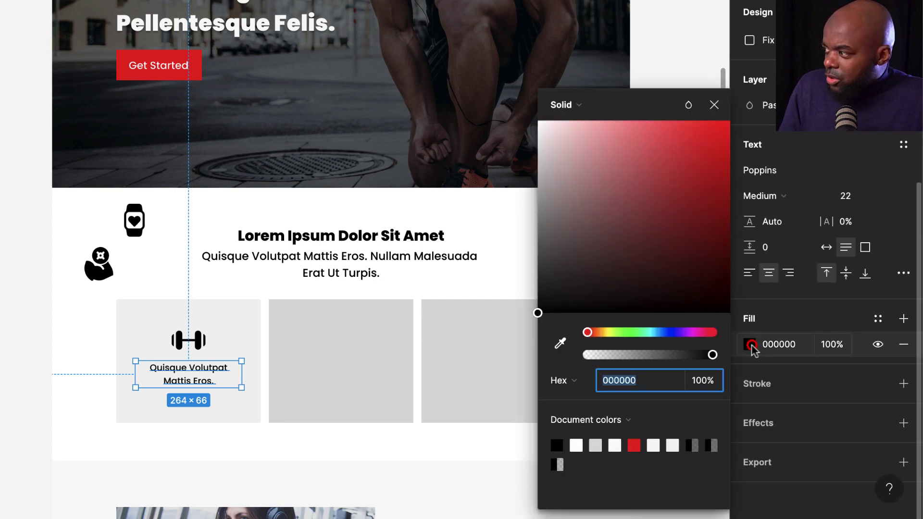
{"action": "left_click_drag", "start_coordinate": [538, 315], "coordinate": [526, 273]}
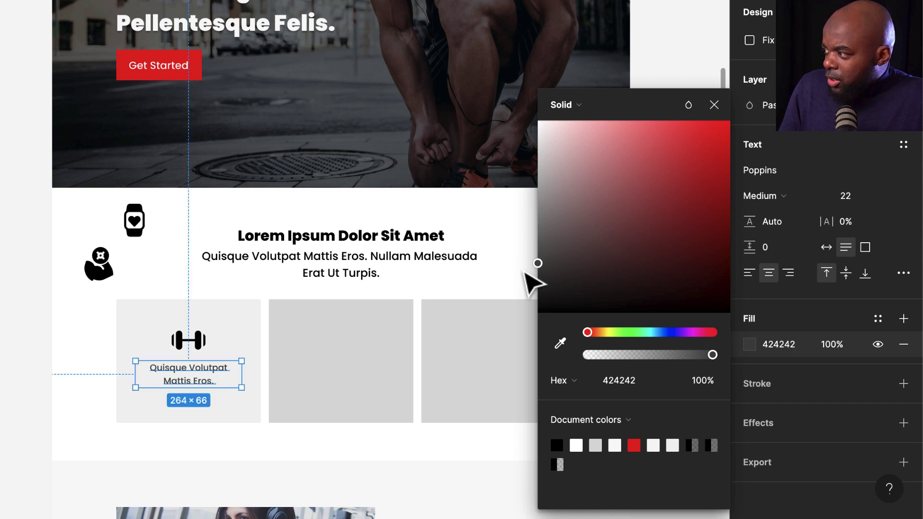
{"action": "left_click_drag", "start_coordinate": [524, 272], "coordinate": [523, 279]}
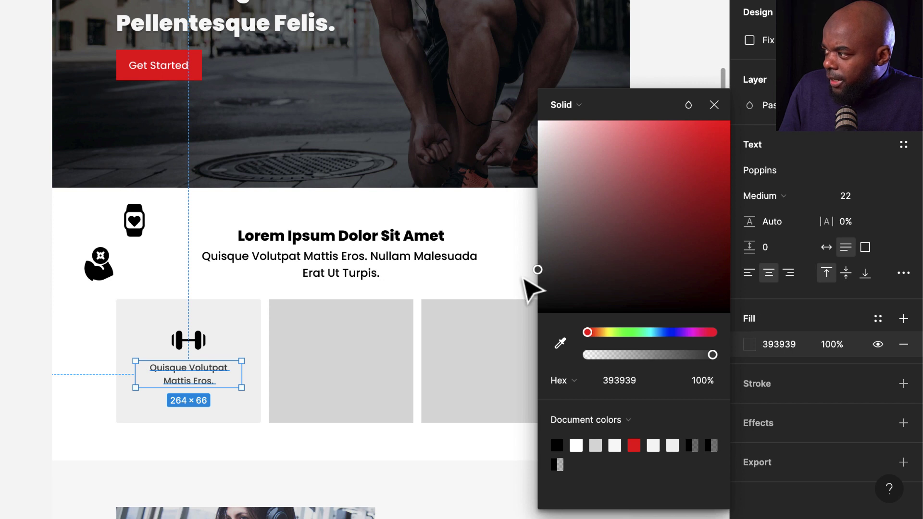
- Recolor the dumbbell icon's black to a muted dark blue, about 3B527E
{"action": "left_click", "coordinate": [189, 340]}
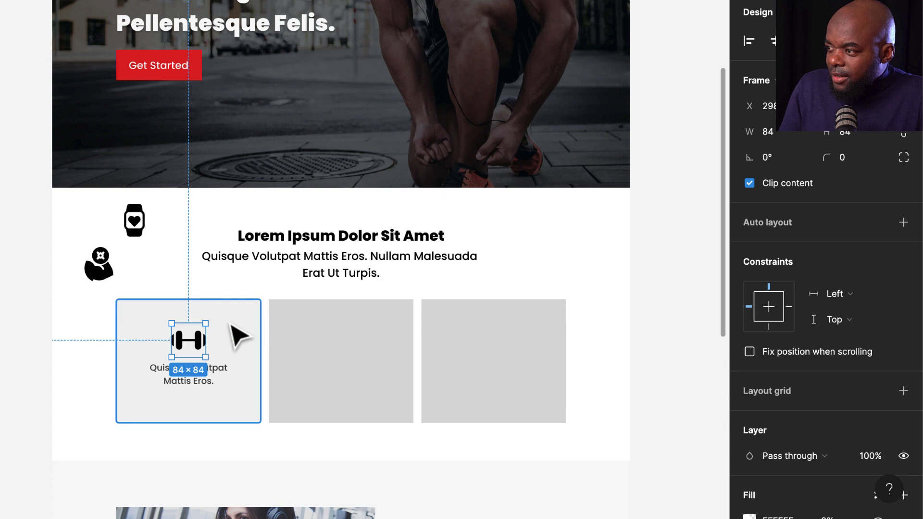
{"action": "scroll", "coordinate": [239, 334], "scroll_direction": "down", "scroll_amount": 2}
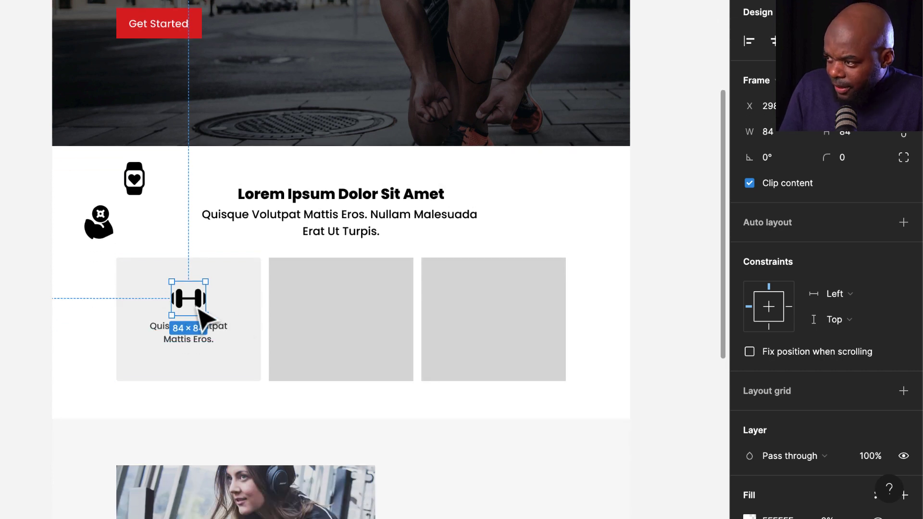
{"action": "scroll", "coordinate": [817, 442], "scroll_direction": "down", "scroll_amount": 4}
{"action": "scroll", "coordinate": [829, 455], "scroll_direction": "down", "scroll_amount": 2}
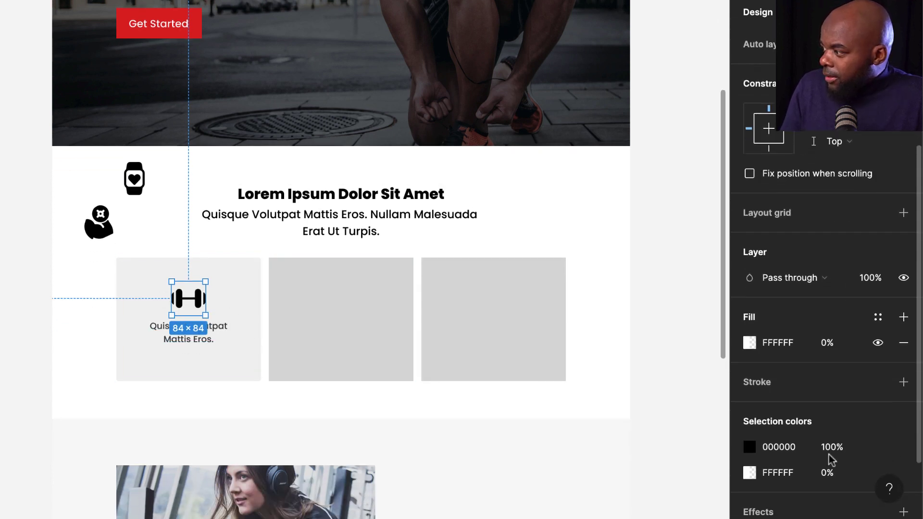
{"action": "left_click", "coordinate": [750, 427]}
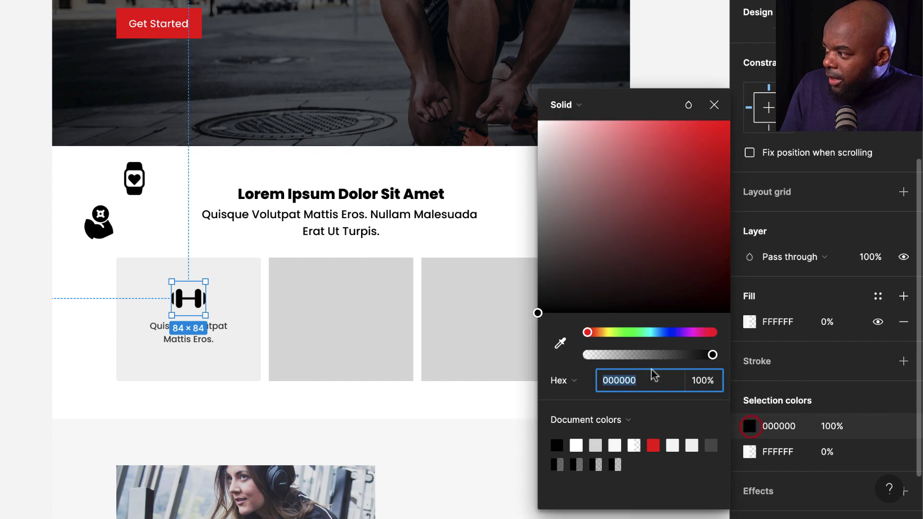
{"action": "left_click", "coordinate": [664, 333]}
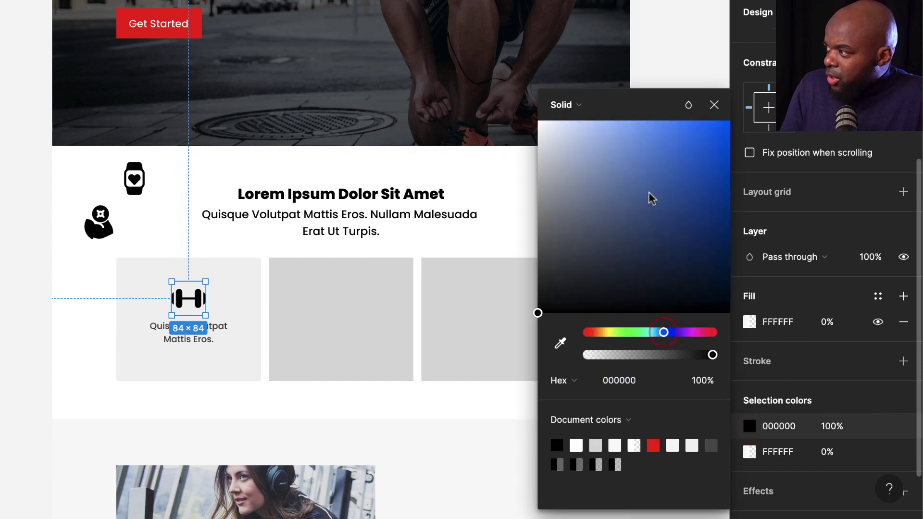
{"action": "left_click", "coordinate": [637, 178]}
{"action": "left_click_drag", "start_coordinate": [638, 182], "coordinate": [644, 231]}
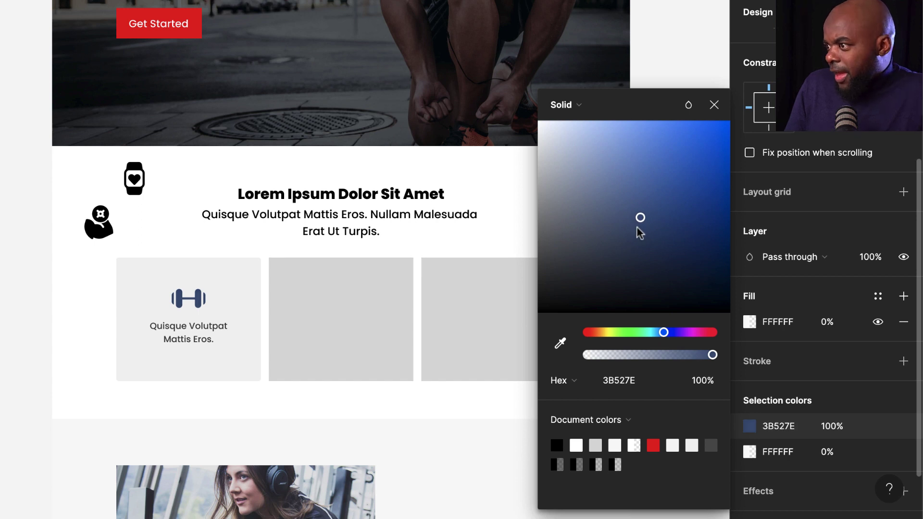
{"action": "left_click", "coordinate": [157, 226]}
- Complete the second and third cards to match the first, using the flexed-arm and smartwatch icons in dark blue with the same caption
{"action": "scroll", "coordinate": [264, 231], "scroll_direction": "down", "scroll_amount": 2}
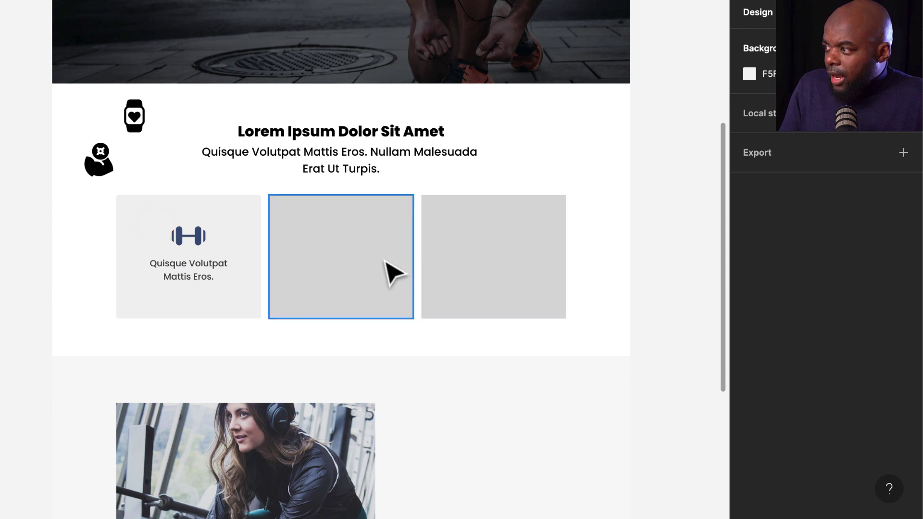
{"action": "left_click", "coordinate": [477, 261]}
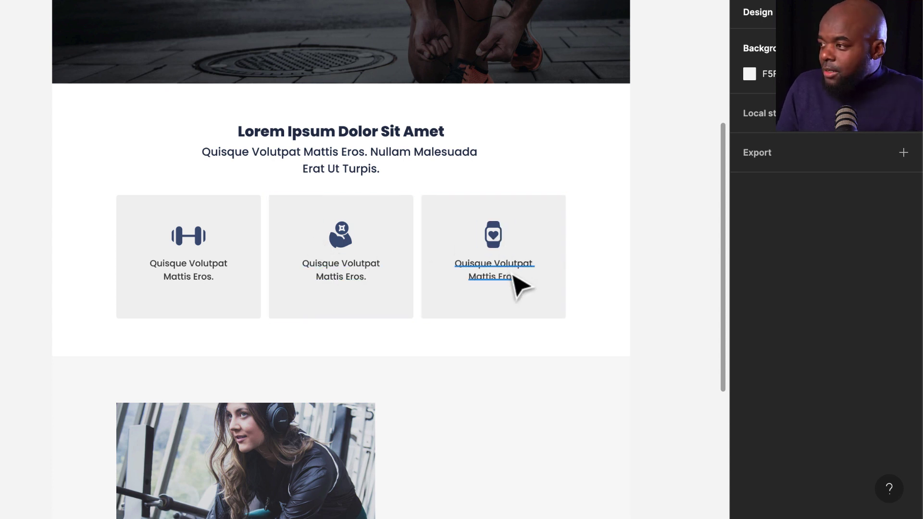
- Narrow the light gray background rectangle behind the woman's photo to 520 wide, keeping its left edge in place
{"action": "scroll", "coordinate": [519, 282], "scroll_direction": "down", "scroll_amount": 5}
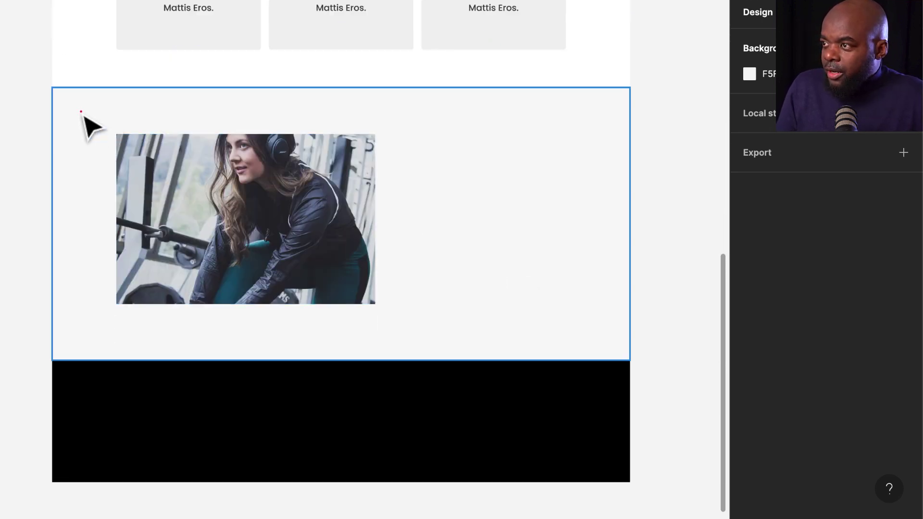
{"action": "left_click", "coordinate": [82, 114]}
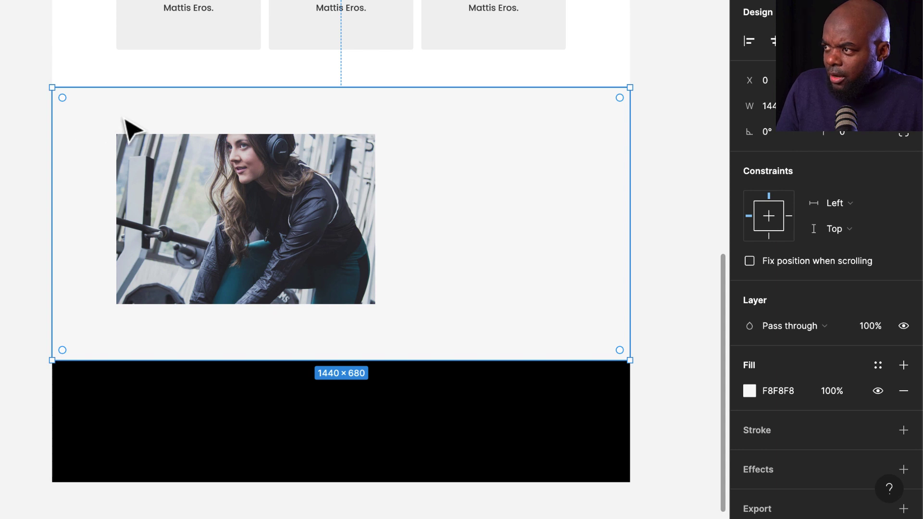
{"action": "left_click_drag", "start_coordinate": [634, 170], "coordinate": [260, 159]}
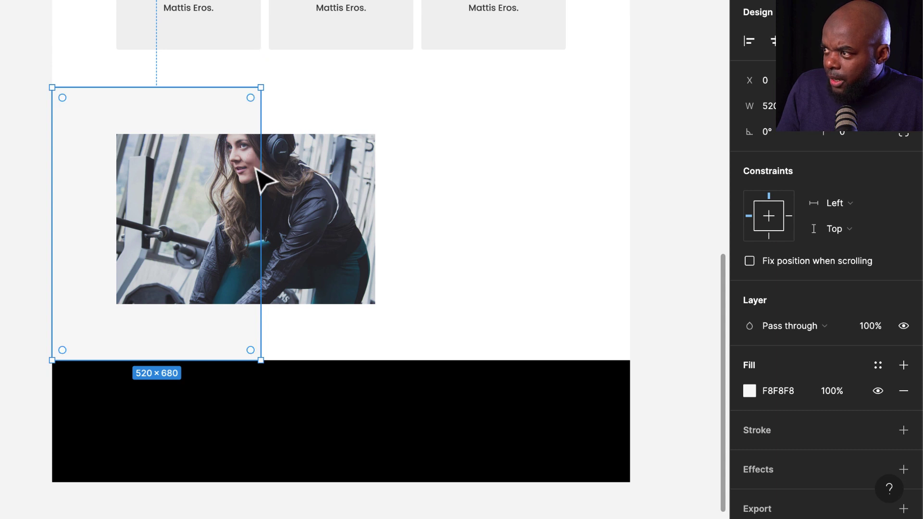
{"action": "left_click", "coordinate": [182, 111]}
- Duplicate the 520-wide background rectangle directly to its right and widen the copy to 920 so it fills the page width
{"action": "scroll", "coordinate": [433, 188], "scroll_direction": "up", "scroll_amount": 2}
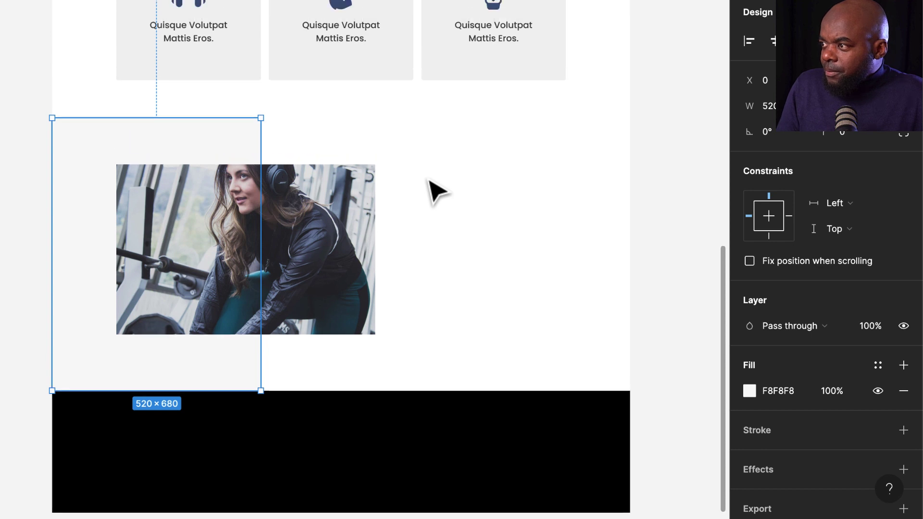
{"action": "scroll", "coordinate": [430, 180], "scroll_direction": "up", "scroll_amount": 1}
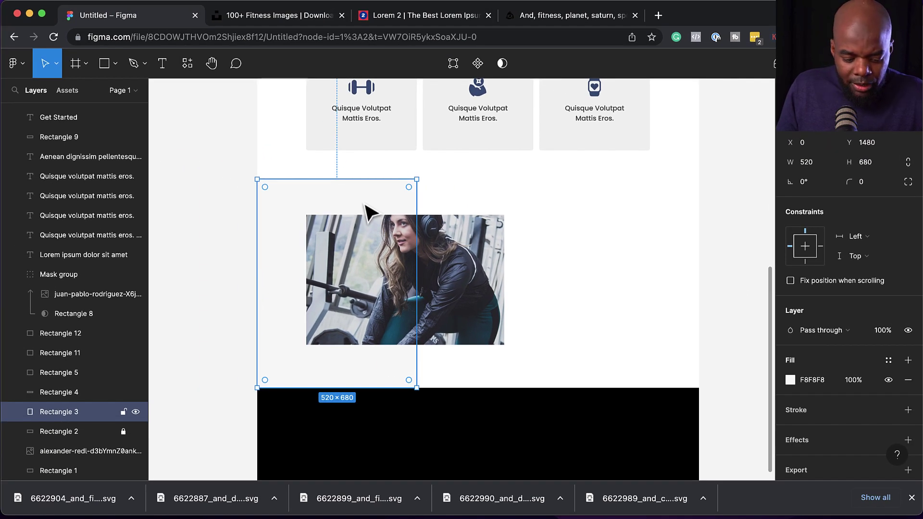
{"action": "left_click_drag", "start_coordinate": [361, 202], "coordinate": [527, 207]}
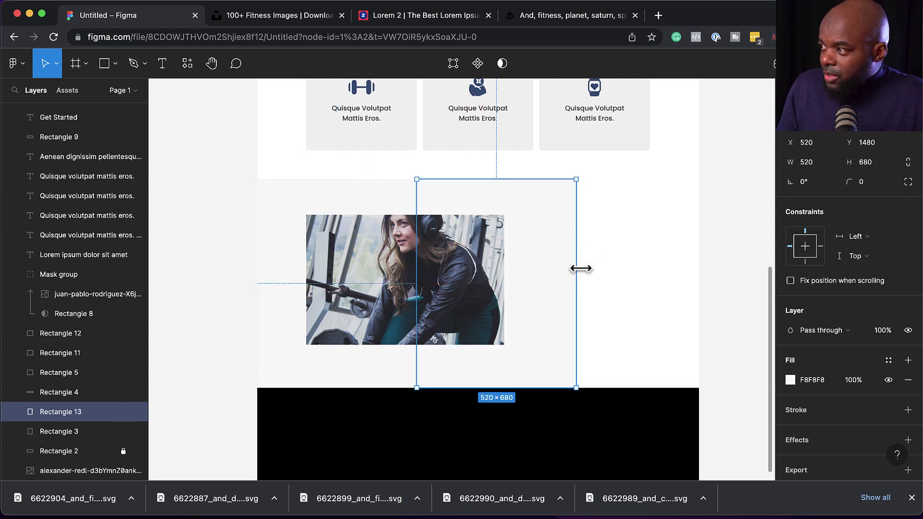
{"action": "left_click_drag", "start_coordinate": [577, 272], "coordinate": [698, 272]}
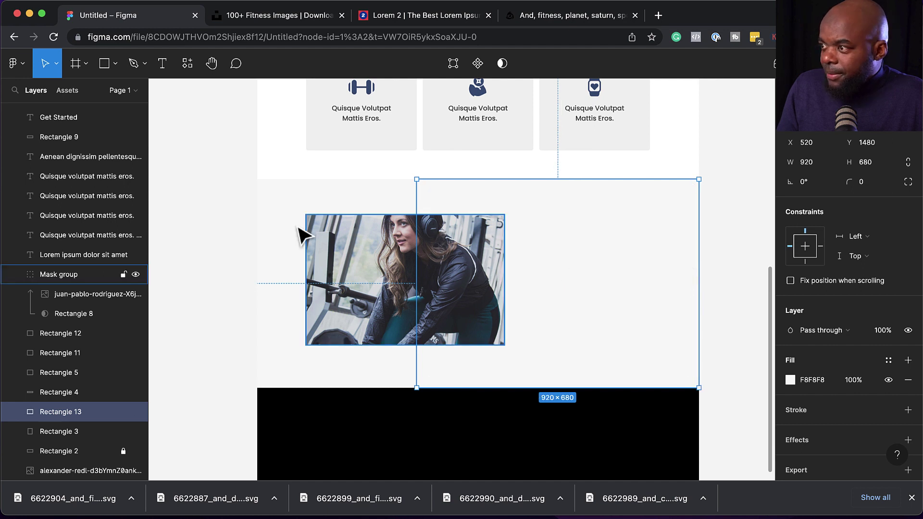
- Fill the narrow background rectangle behind the photo's left part with the dark blue document color 3B527E
{"action": "left_click", "coordinate": [283, 195]}
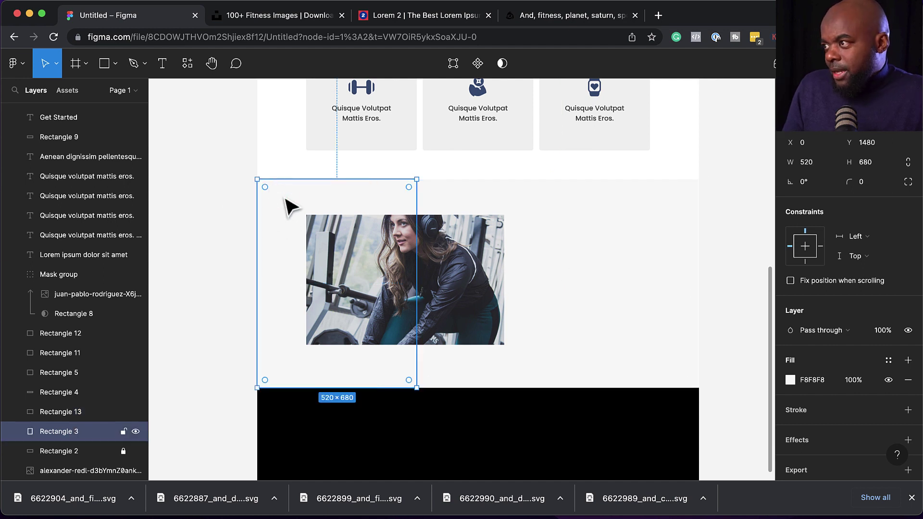
{"action": "left_click", "coordinate": [791, 380]}
{"action": "left_click", "coordinate": [674, 420]}
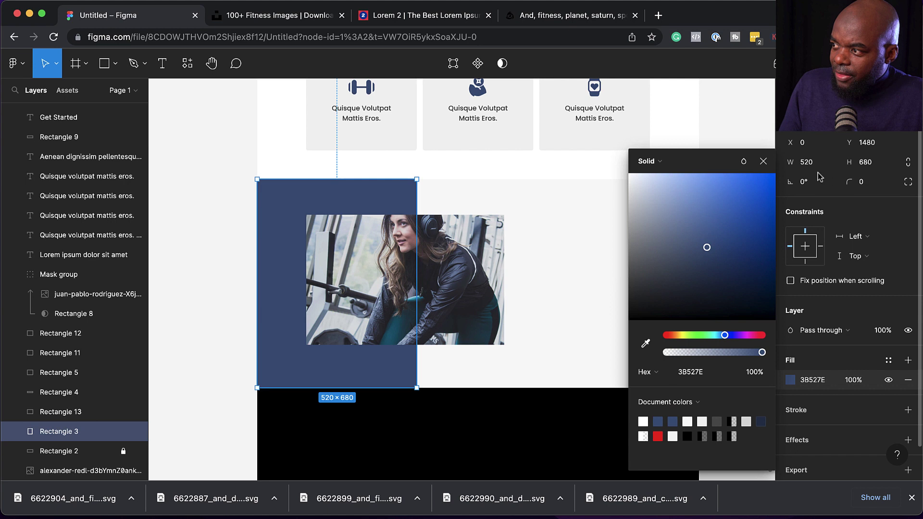
{"action": "left_click", "coordinate": [763, 161]}
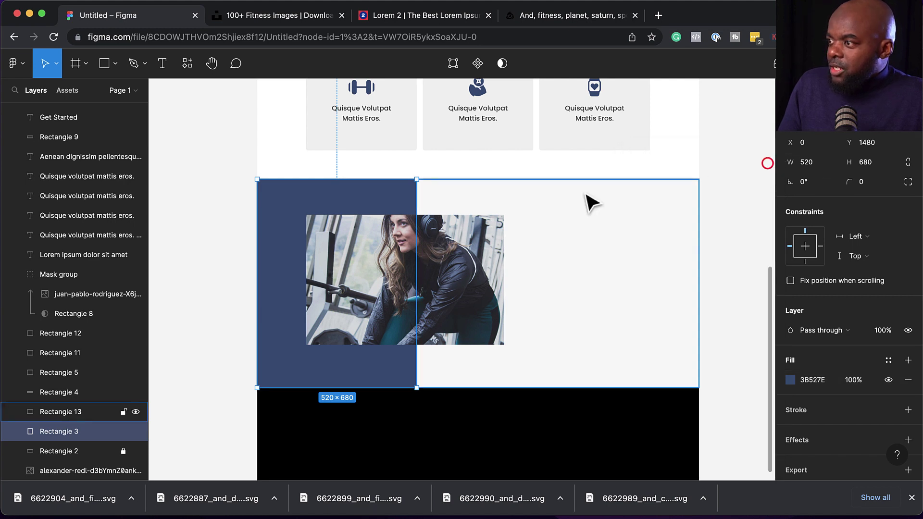
{"action": "left_click", "coordinate": [601, 242]}
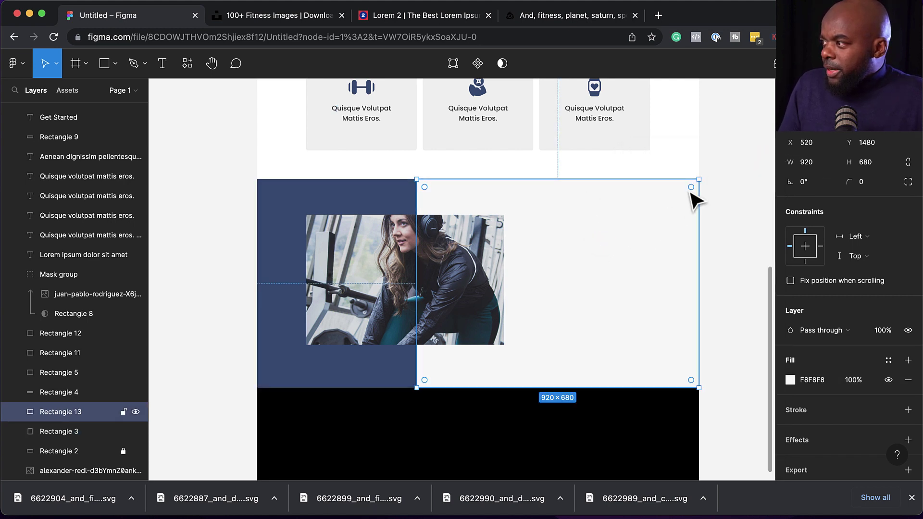
{"action": "left_click", "coordinate": [689, 150]}
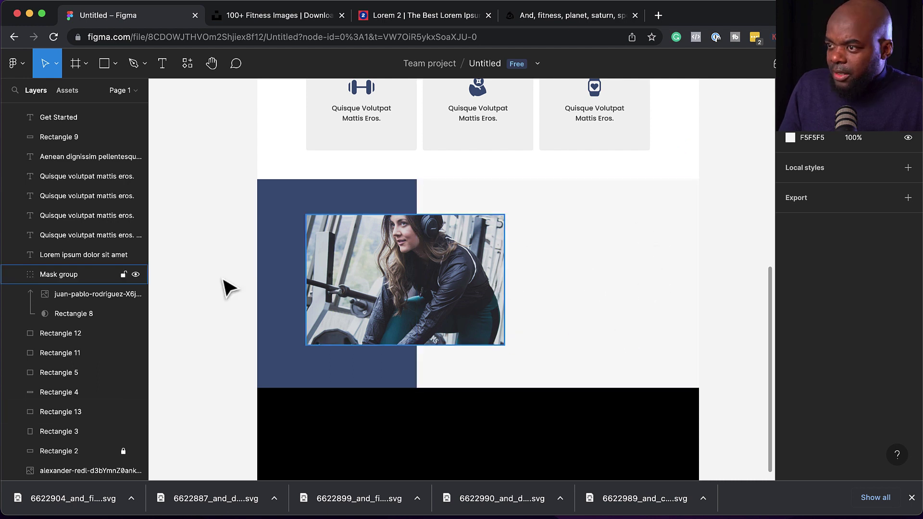
- Copy the "Lorem Ipsum Dolor Sit Amet" heading into the area right of the photo and set its font size to 28
{"action": "scroll", "coordinate": [598, 241], "scroll_direction": "up", "scroll_amount": 5}
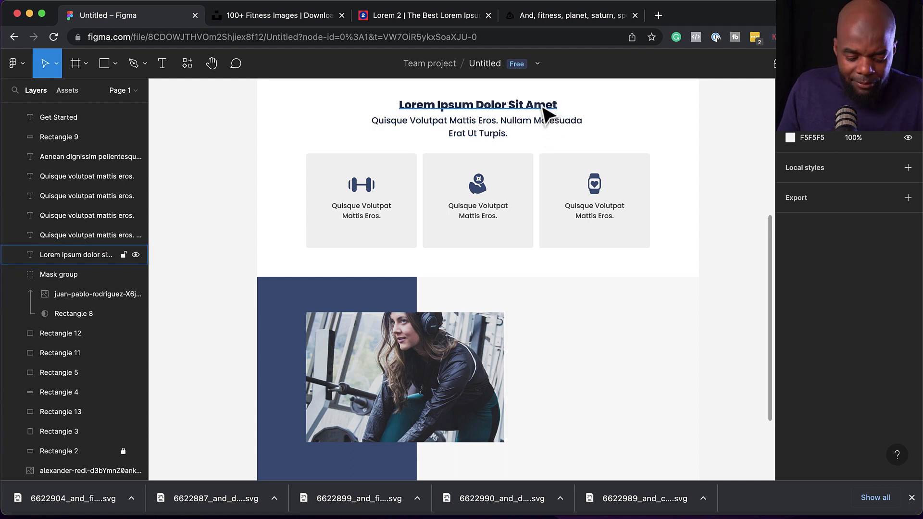
{"action": "left_click", "coordinate": [546, 108]}
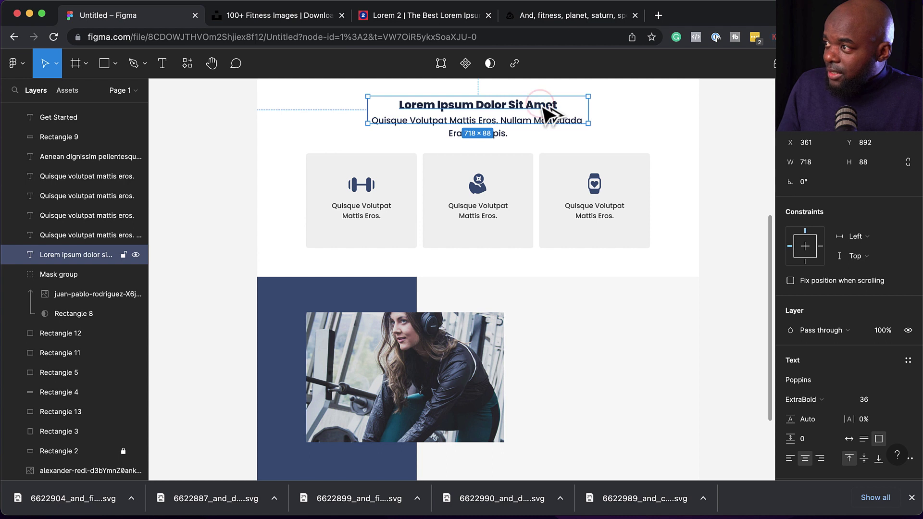
{"action": "left_click_drag", "start_coordinate": [552, 117], "coordinate": [668, 331]}
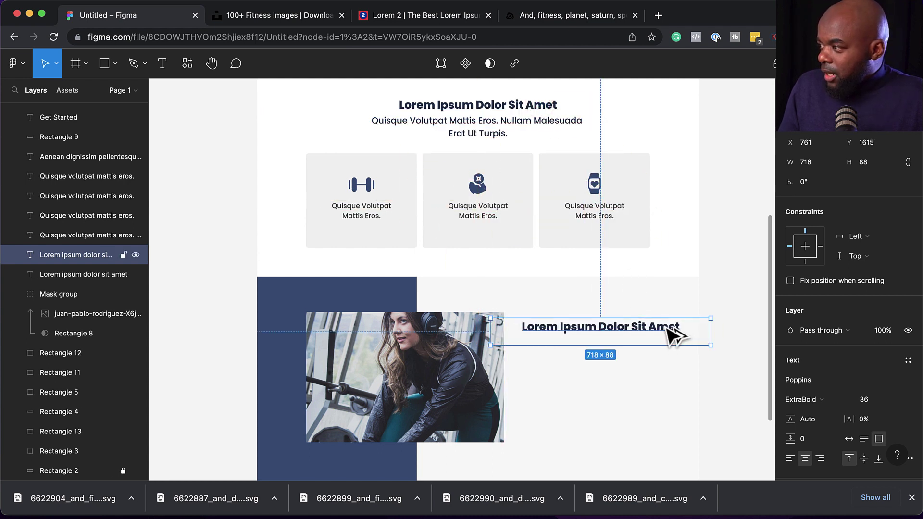
{"action": "double_click", "coordinate": [641, 325]}
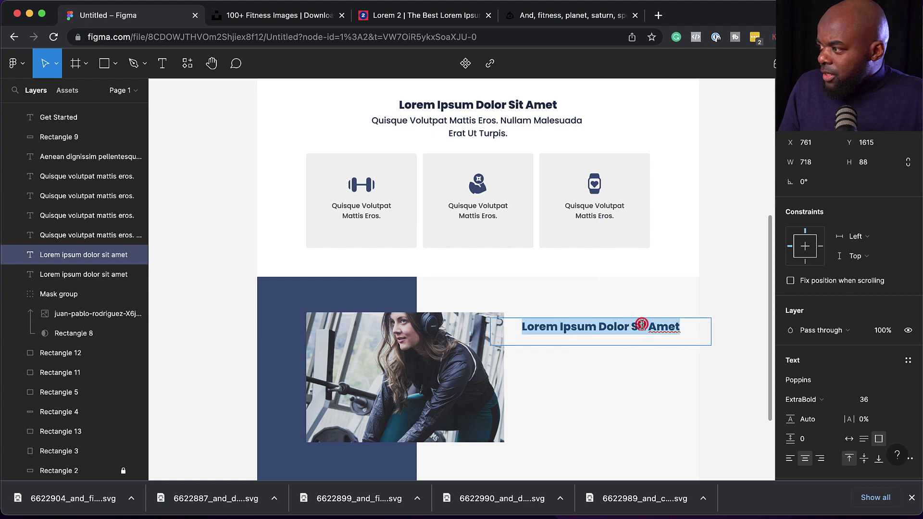
{"action": "left_click", "coordinate": [870, 401]}
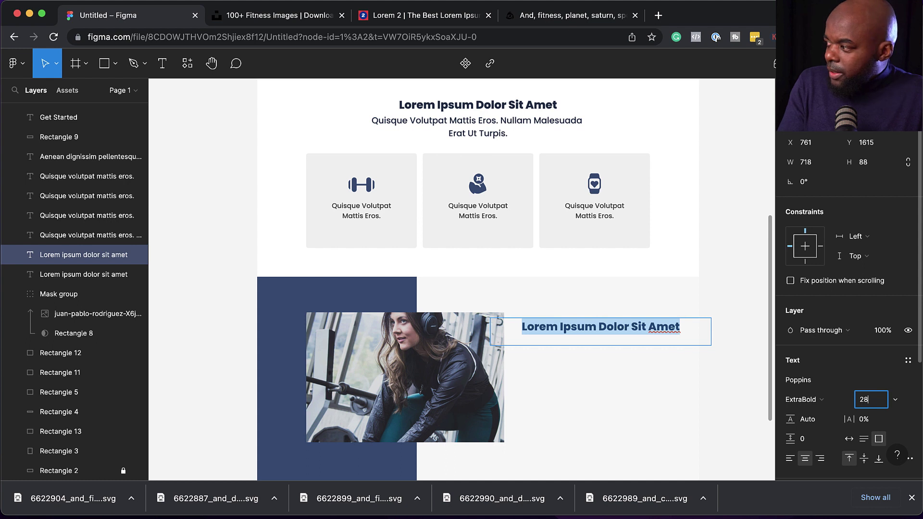
{"action": "key", "text": "Return"}
{"action": "double_click", "coordinate": [606, 325]}
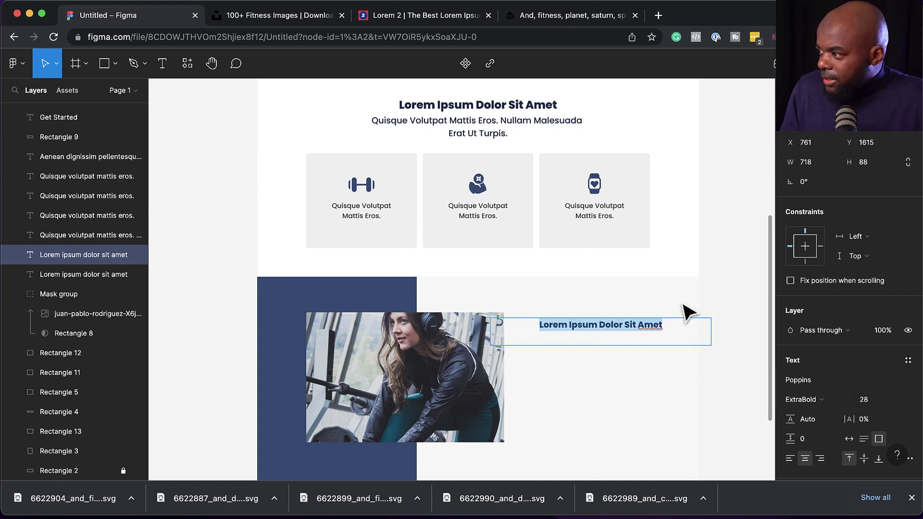
{"action": "left_click", "coordinate": [656, 302]}
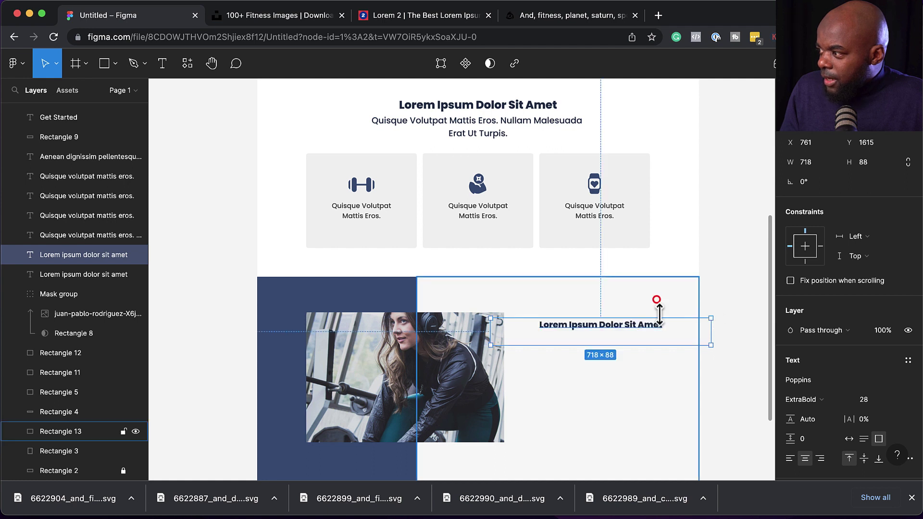
- Resize the copied heading's text box to about 427 × 45 and position it right of the photo, near the photo's upper edge
{"action": "left_click_drag", "start_coordinate": [490, 331], "coordinate": [579, 331]}
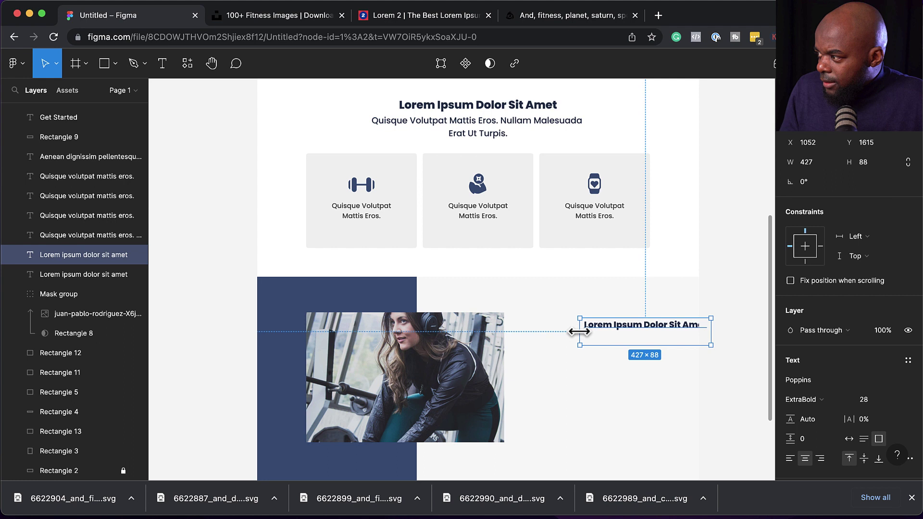
{"action": "double_click", "coordinate": [679, 346]}
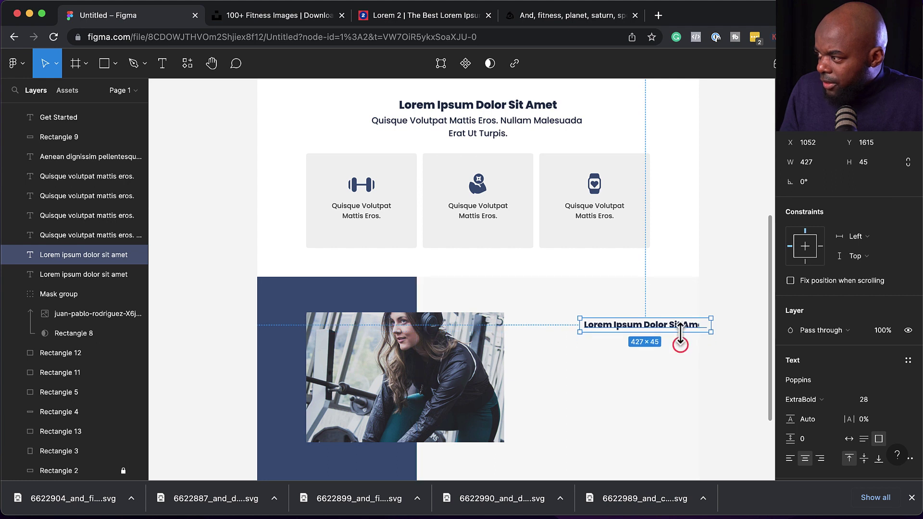
{"action": "left_click", "coordinate": [733, 289]}
{"action": "left_click_drag", "start_coordinate": [664, 331], "coordinate": [604, 332]}
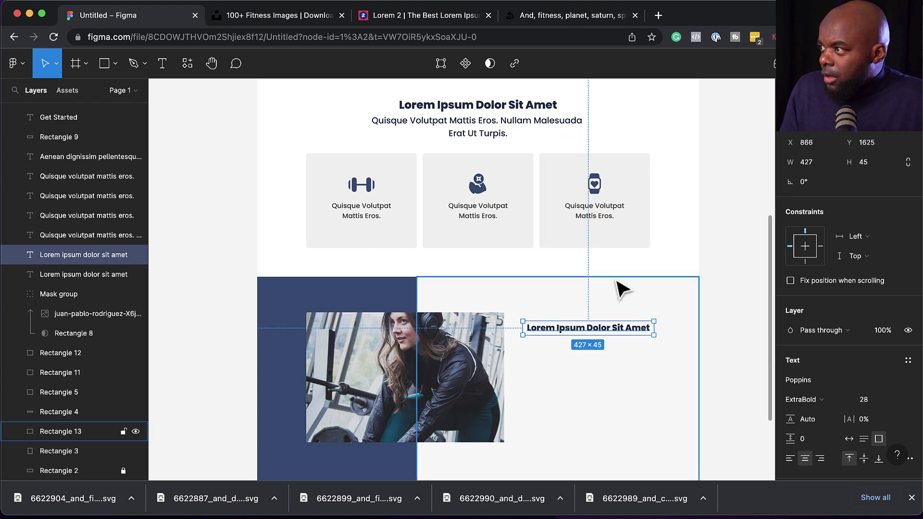
{"action": "left_click", "coordinate": [730, 267]}
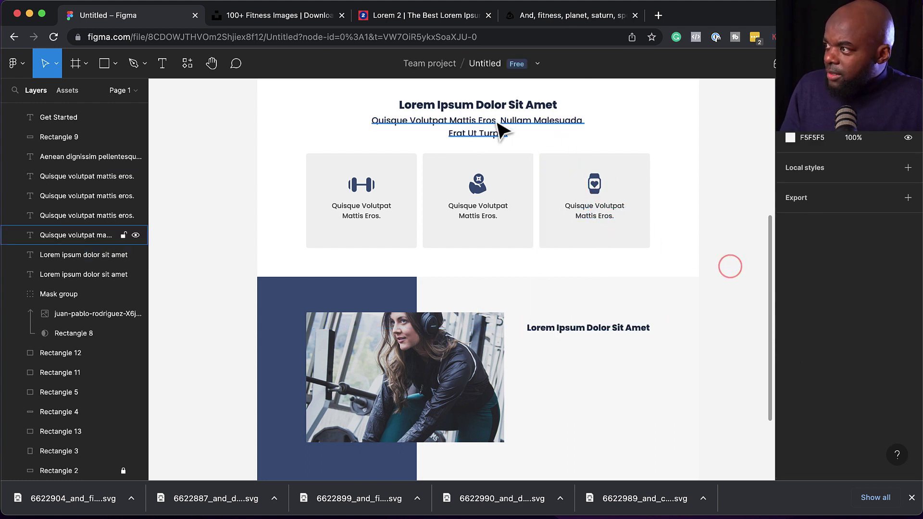
- Copy the cards section's subtitle below the new heading at size 22, shortened to "Volutpat Mattis. Nullam Malesuada Erat Ut Turpis."
{"action": "left_click", "coordinate": [494, 119]}
{"action": "left_click_drag", "start_coordinate": [498, 124], "coordinate": [645, 354]}
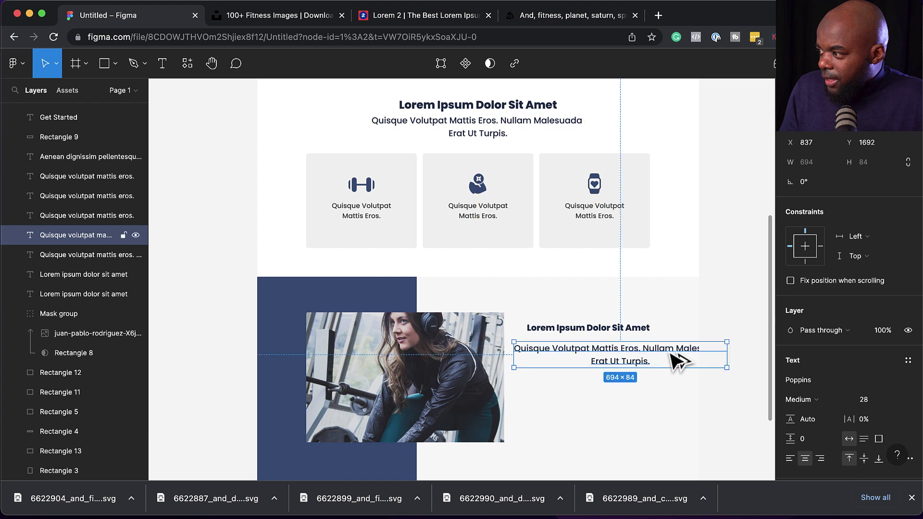
{"action": "double_click", "coordinate": [648, 361]}
{"action": "triple_click", "coordinate": [647, 361]}
{"action": "left_click", "coordinate": [649, 361]}
{"action": "triple_click", "coordinate": [649, 361]}
{"action": "left_click", "coordinate": [648, 361]}
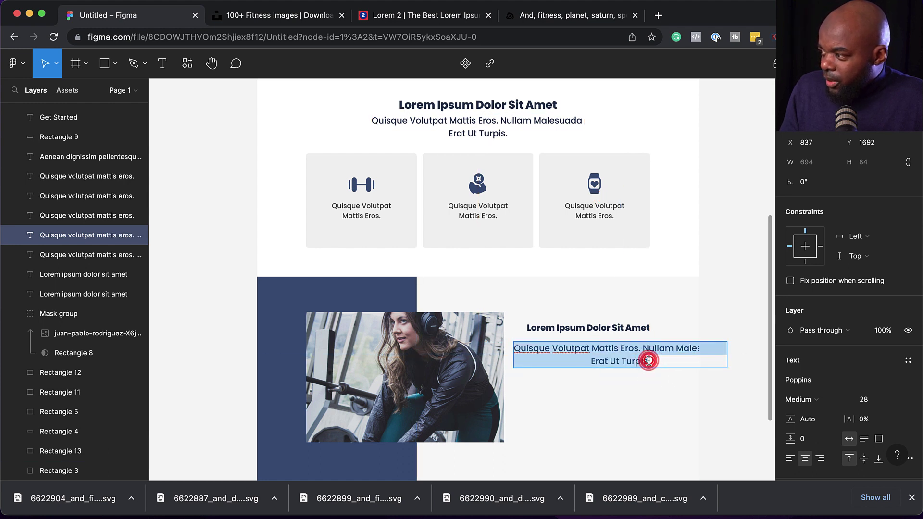
{"action": "left_click", "coordinate": [870, 401]}
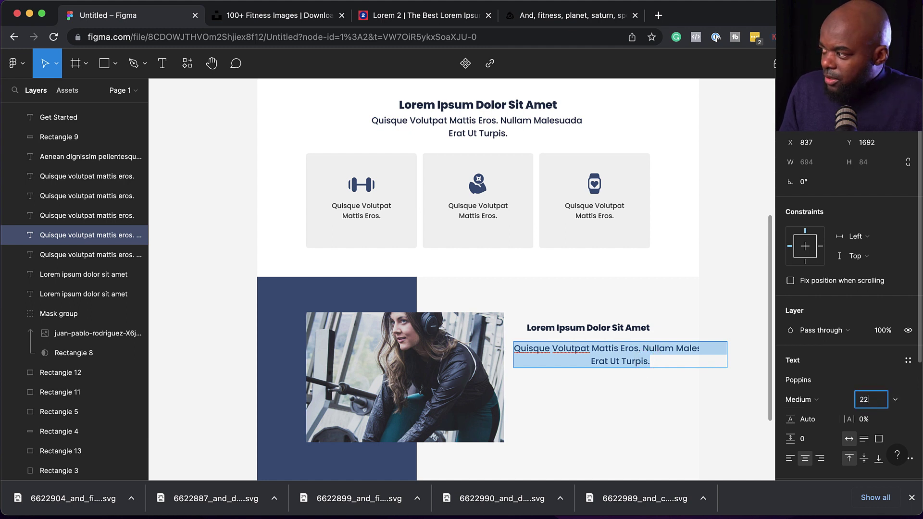
{"action": "key", "text": "Return"}
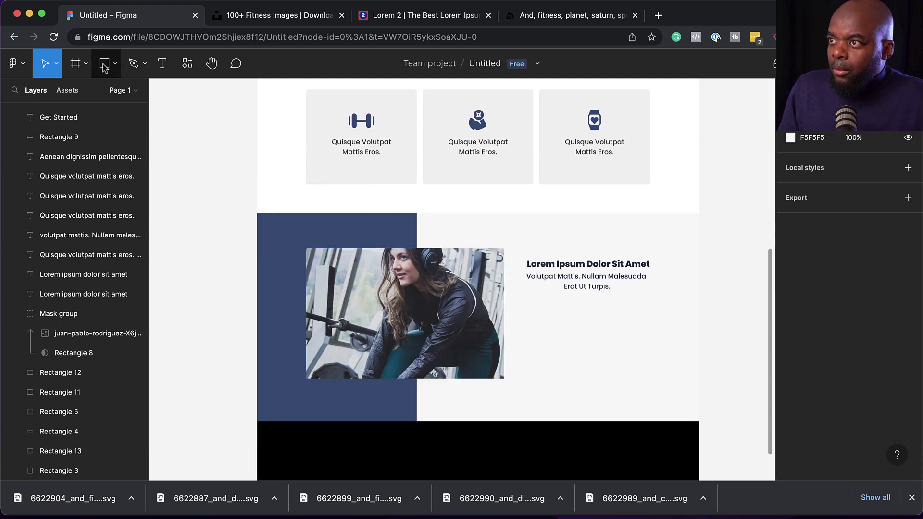
- Draw a rectangle about 384 × 66 under the photo section's paragraph and place a duplicate just below it
{"action": "left_click", "coordinate": [104, 65]}
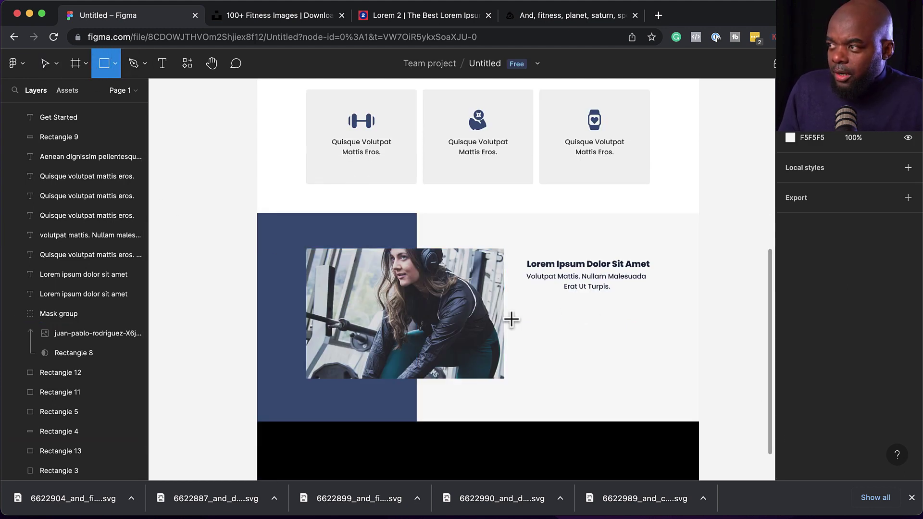
{"action": "mouse_move", "coordinate": [532, 310]}
{"action": "left_mouse_down"}
{"action": "mouse_move", "coordinate": [541, 327]}
{"action": "mouse_move", "coordinate": [648, 331]}
{"action": "left_mouse_up"}
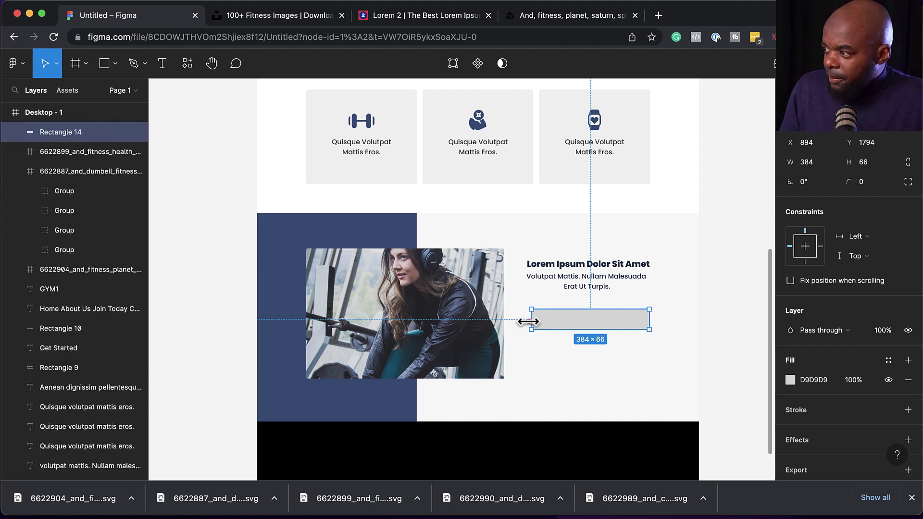
{"action": "left_click", "coordinate": [711, 304]}
{"action": "left_click", "coordinate": [613, 316]}
{"action": "left_click_drag", "start_coordinate": [614, 317], "coordinate": [613, 350]}
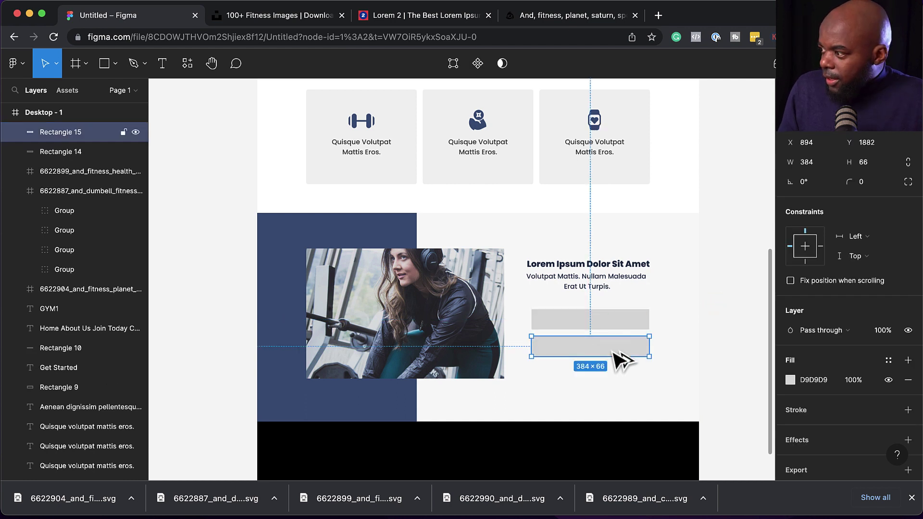
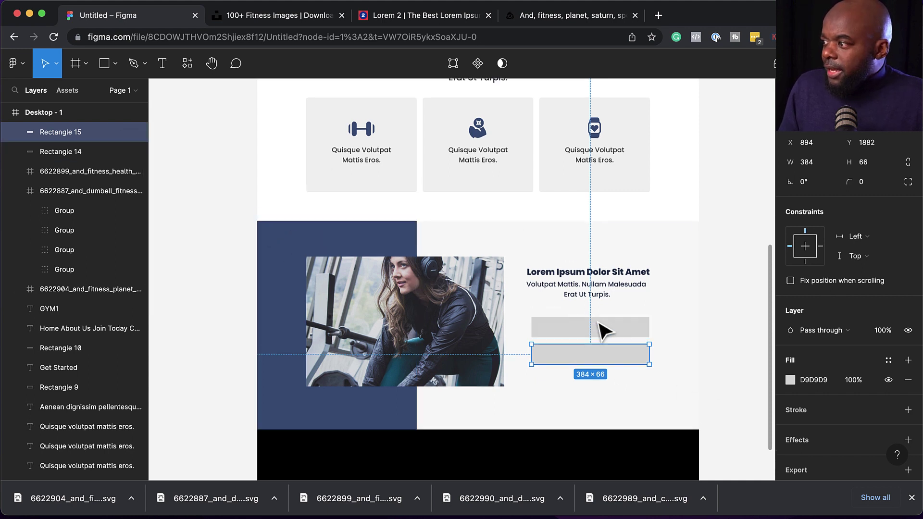
- Fill the lower of the two form rectangles with the red document color F60000
{"action": "scroll", "coordinate": [601, 329], "scroll_direction": "up", "scroll_amount": 3}
{"action": "scroll", "coordinate": [601, 330], "scroll_direction": "down", "scroll_amount": 1}
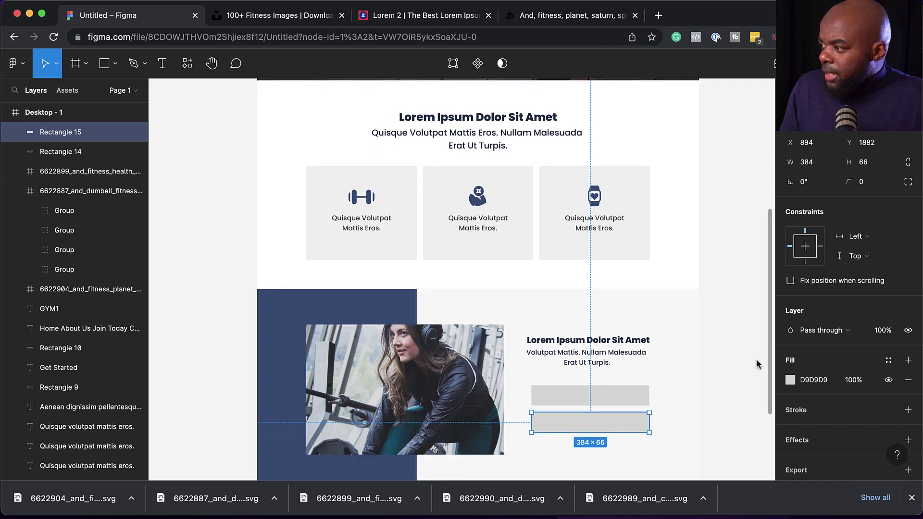
{"action": "left_click", "coordinate": [791, 381]}
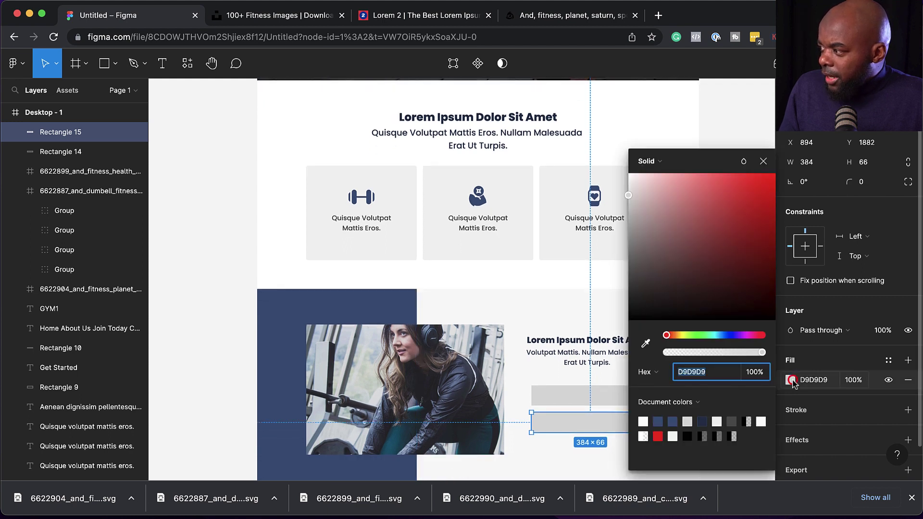
{"action": "left_click", "coordinate": [658, 436]}
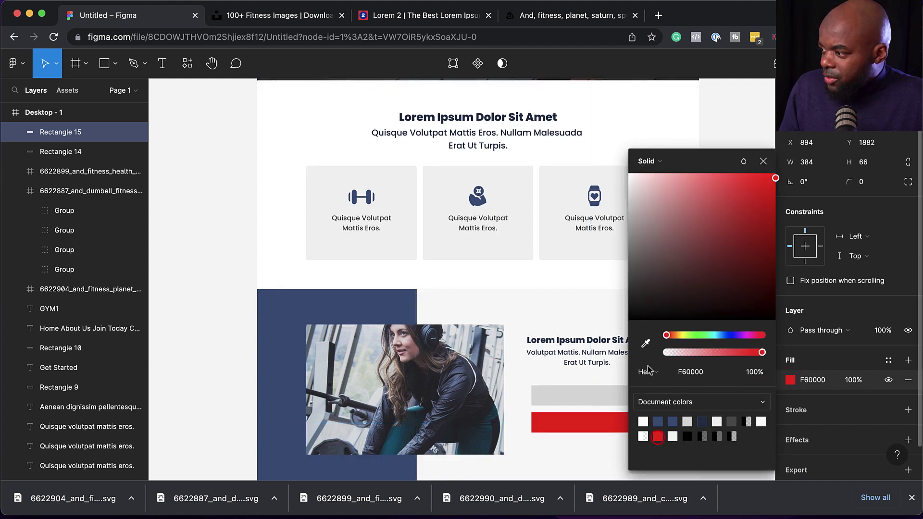
{"action": "left_click", "coordinate": [762, 161]}
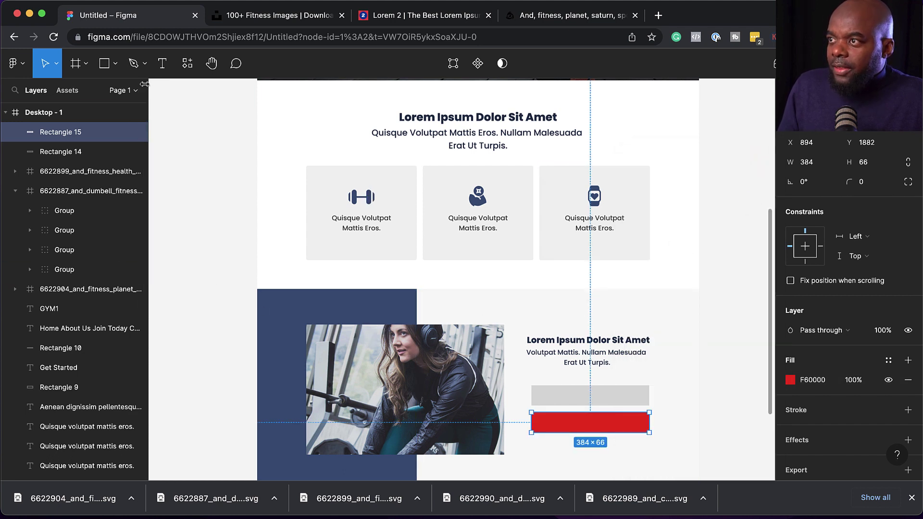
- Duplicate the hero's Get Started label and move the copy down to the red rectangle in the photo section
{"action": "scroll", "coordinate": [379, 274], "scroll_direction": "up", "scroll_amount": 5}
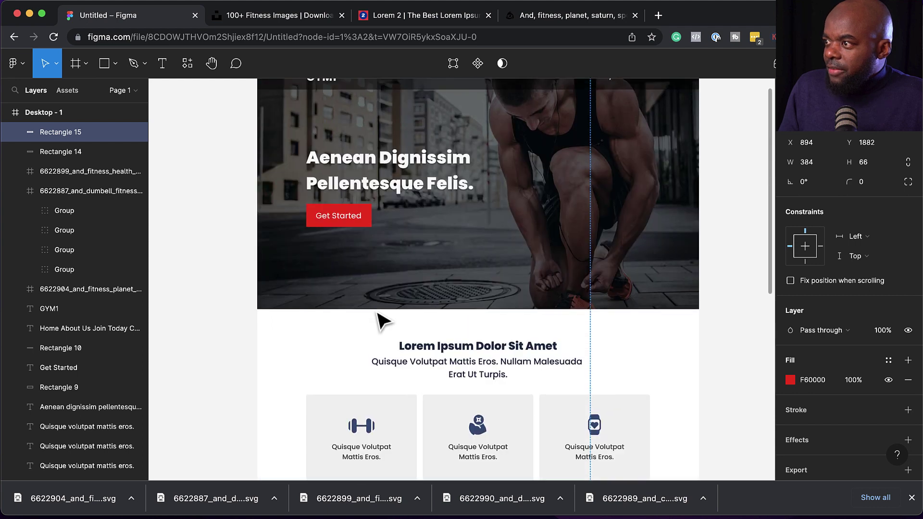
{"action": "left_click", "coordinate": [349, 224]}
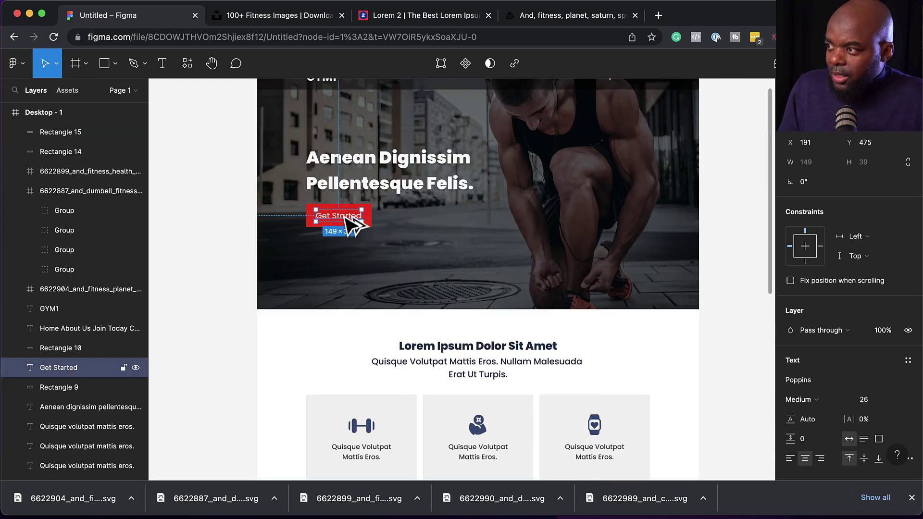
{"action": "left_click_drag", "start_coordinate": [346, 219], "coordinate": [661, 462]}
{"action": "scroll", "coordinate": [673, 418], "scroll_direction": "down", "scroll_amount": 3}
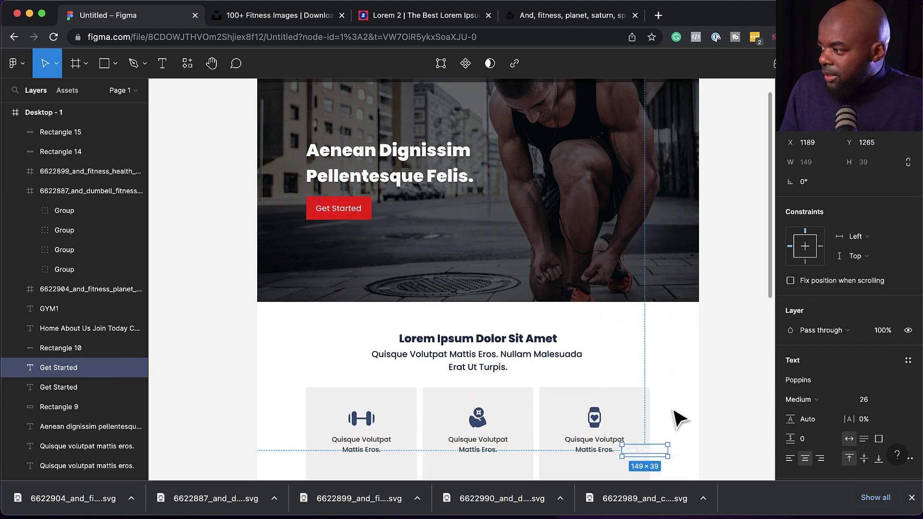
{"action": "scroll", "coordinate": [677, 416], "scroll_direction": "down", "scroll_amount": 5}
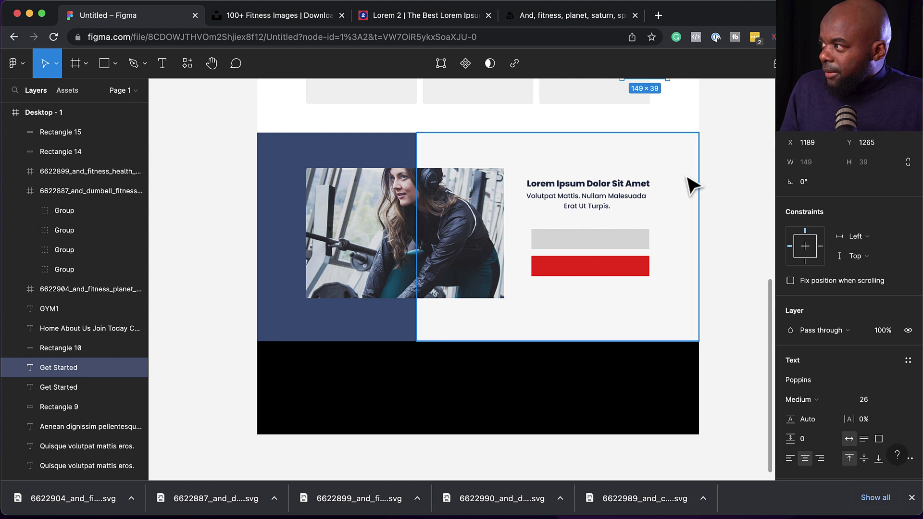
{"action": "scroll", "coordinate": [694, 200], "scroll_direction": "up", "scroll_amount": 1}
{"action": "left_click_drag", "start_coordinate": [642, 118], "coordinate": [606, 310]}
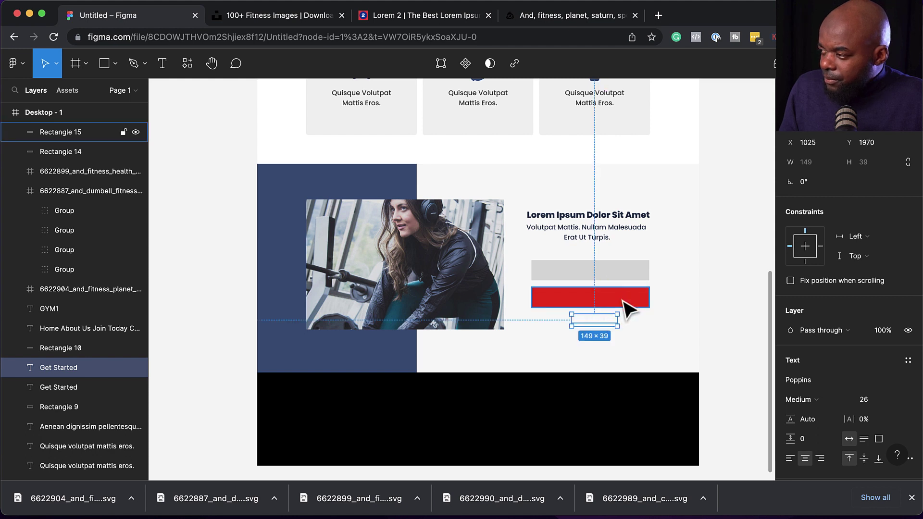
- Bring the copied Get Started label in front of the red rectangle and centre it on that rectangle
{"action": "left_click", "coordinate": [623, 301]}
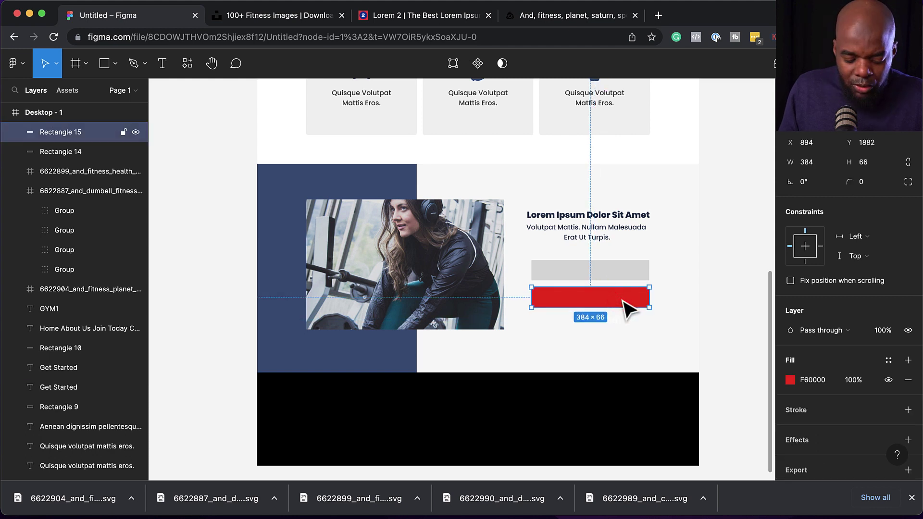
{"action": "left_click", "coordinate": [607, 324]}
{"action": "left_click_drag", "start_coordinate": [607, 328], "coordinate": [613, 312]}
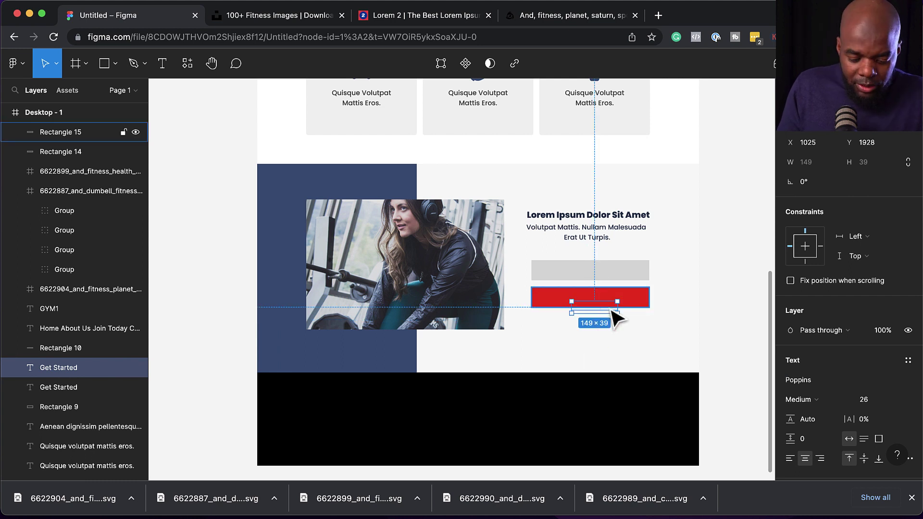
{"action": "key", "text": "super+bracketright"}
{"action": "key", "text": "super+bracketright"}
{"action": "key", "text": "super+bracketright"}
{"action": "key", "text": "super+bracketright"}
{"action": "key", "text": "super+bracketright"}
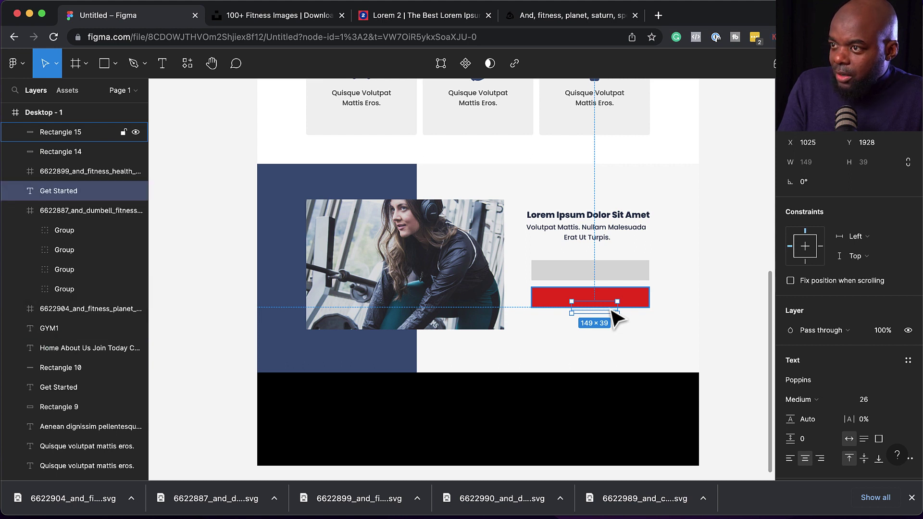
{"action": "key", "text": "super+bracketright"}
{"action": "key", "text": "super+bracketright"}
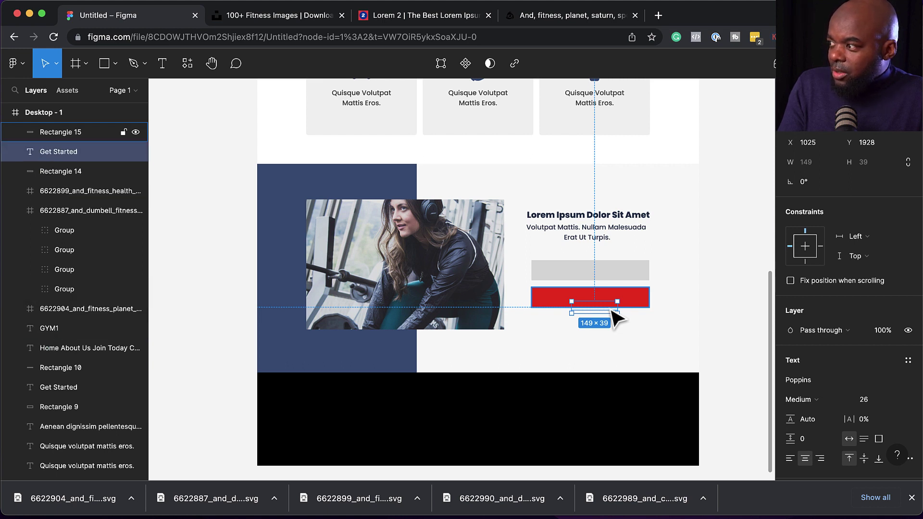
{"action": "key", "text": "super+bracketright"}
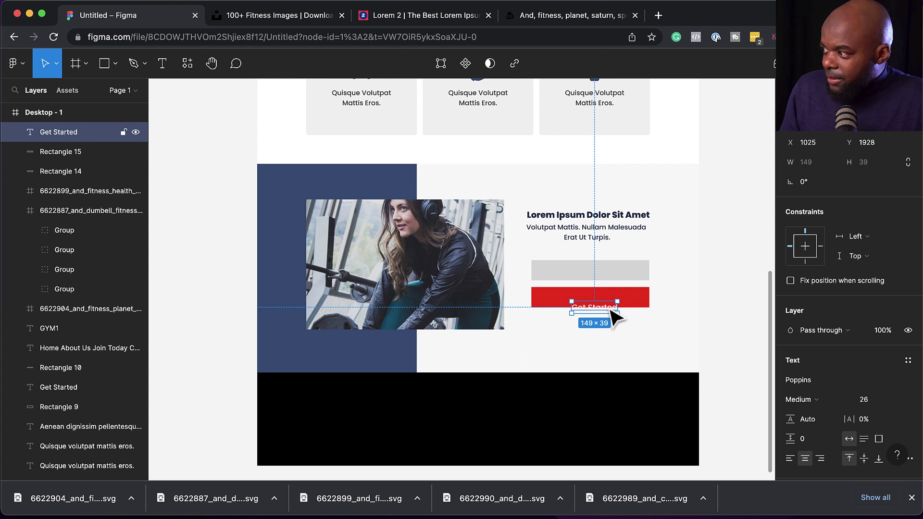
{"action": "left_click_drag", "start_coordinate": [613, 317], "coordinate": [608, 300]}
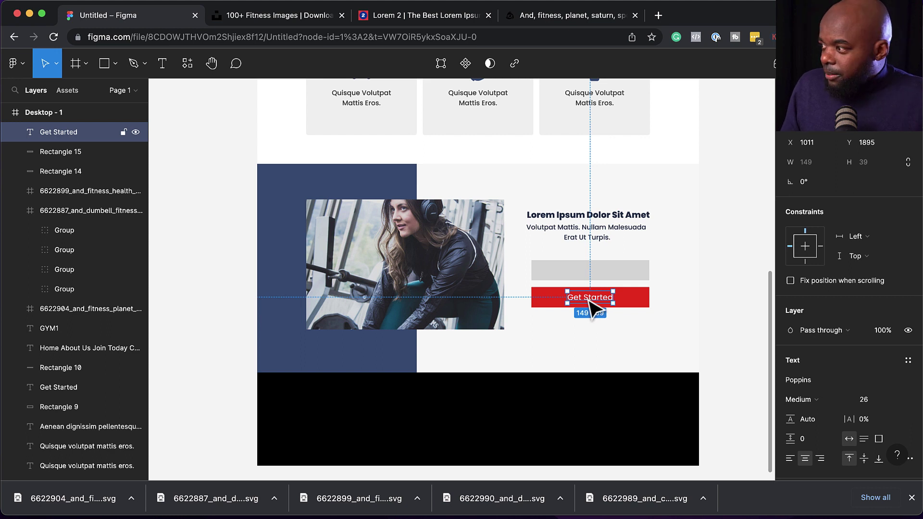
- Replace the copied label's text with "Join Now!" and open the red rectangle's corner radius for editing
{"action": "key", "text": "Return"}
{"action": "key", "text": "BackSpace"}
{"action": "type", "text": "Join Now!"}
{"action": "left_click", "coordinate": [625, 301]}
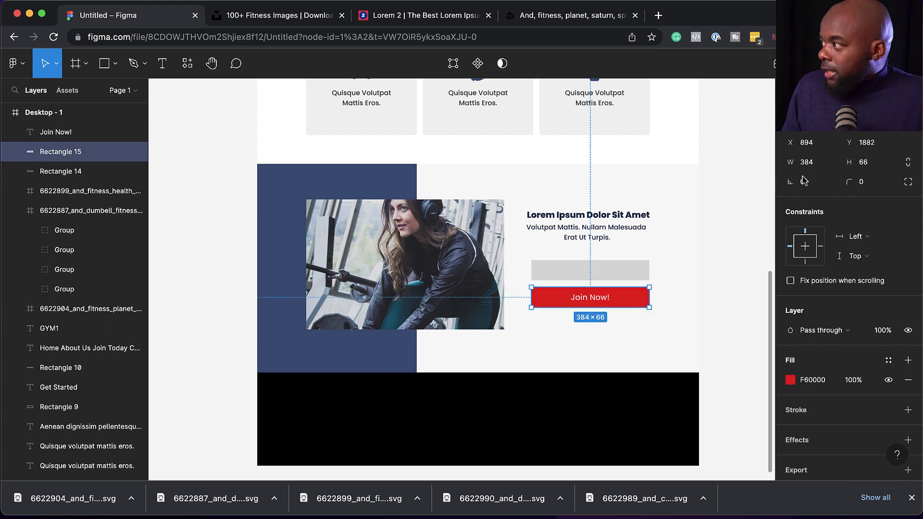
{"action": "left_click", "coordinate": [863, 185]}
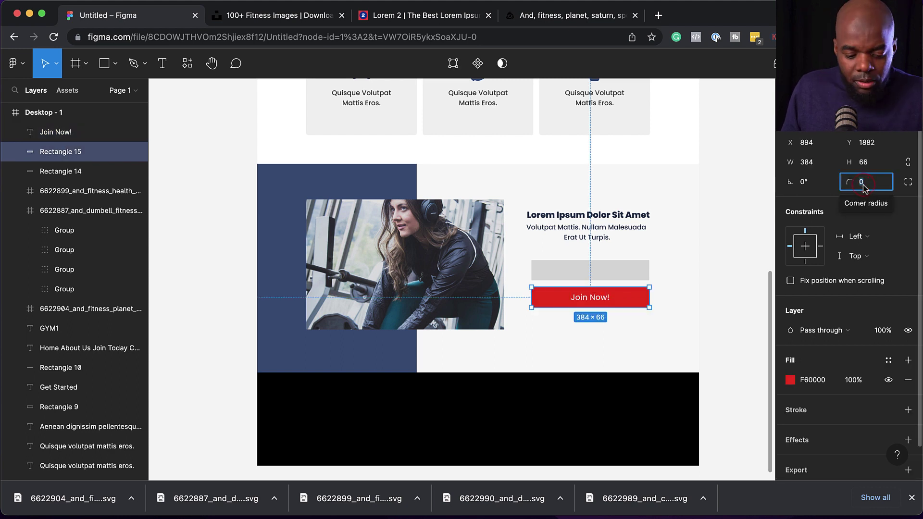
{"action": "key", "text": "Escape"}
- Nudge the grey form rectangle down to Y 1803, closer to the red Join Now! button
{"action": "key", "text": "Tab"}
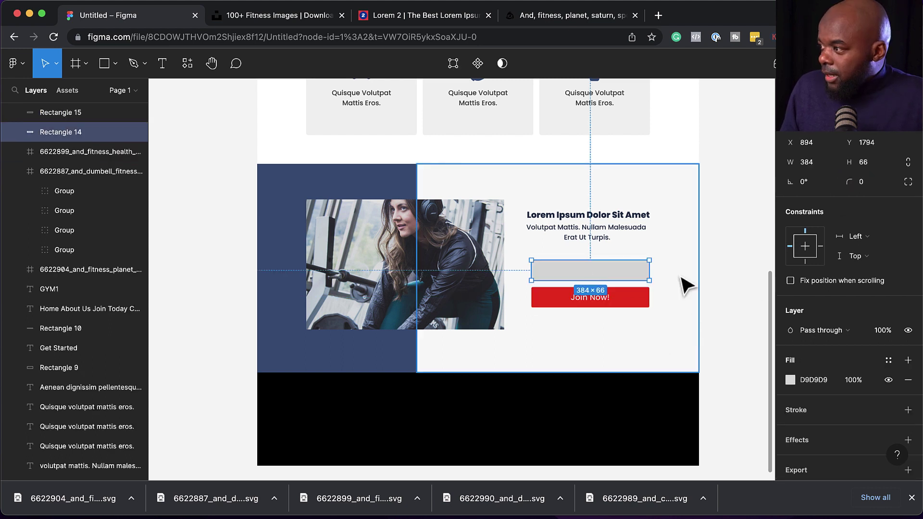
{"action": "key", "text": "Down"}
{"action": "key", "text": "Down"}
{"action": "key", "text": "Down"}
{"action": "key", "text": "Down"}
{"action": "key", "text": "Down"}
{"action": "key", "text": "Down"}
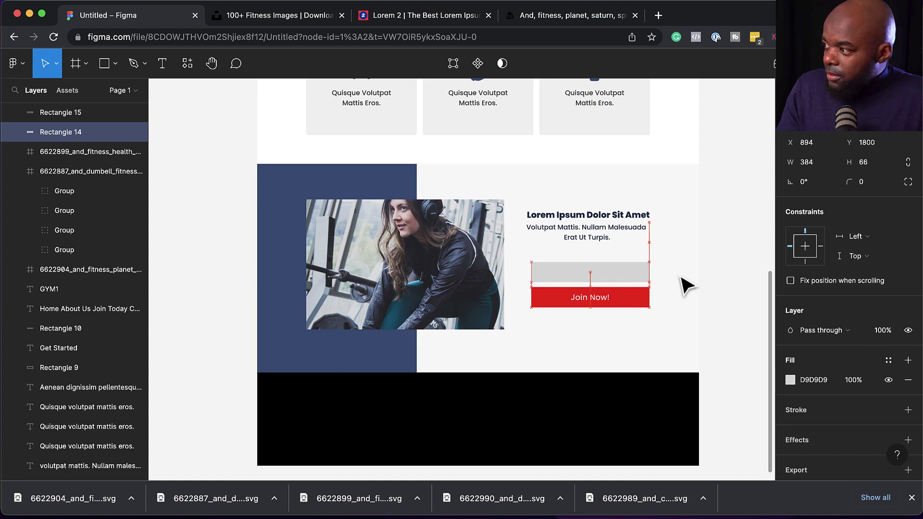
- Set the grey form rectangle's corner radius to 4
{"action": "left_click", "coordinate": [616, 272]}
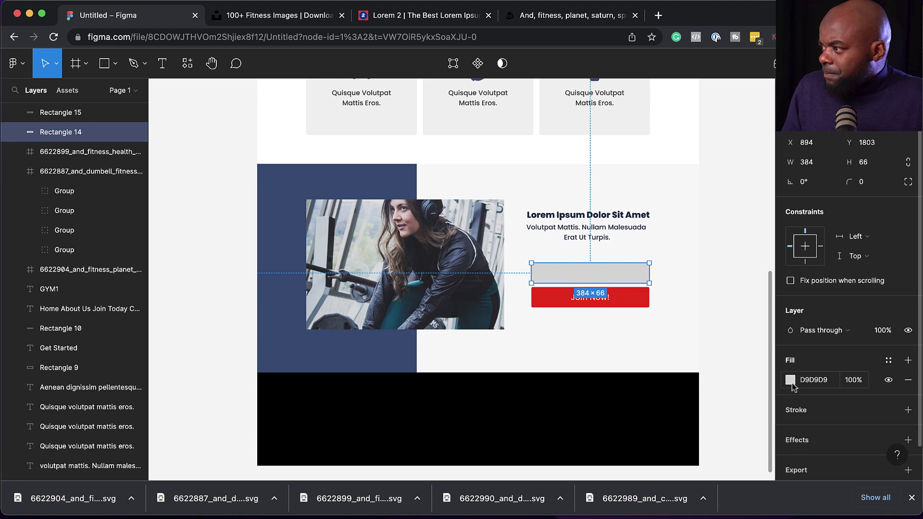
{"action": "left_click", "coordinate": [621, 272]}
{"action": "left_click", "coordinate": [865, 182]}
{"action": "type", "text": "4"}
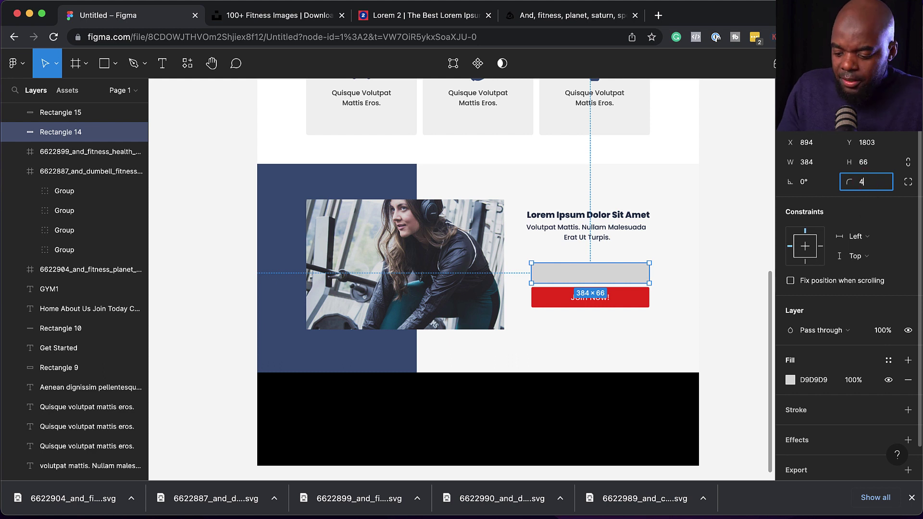
{"action": "key", "text": "Return"}
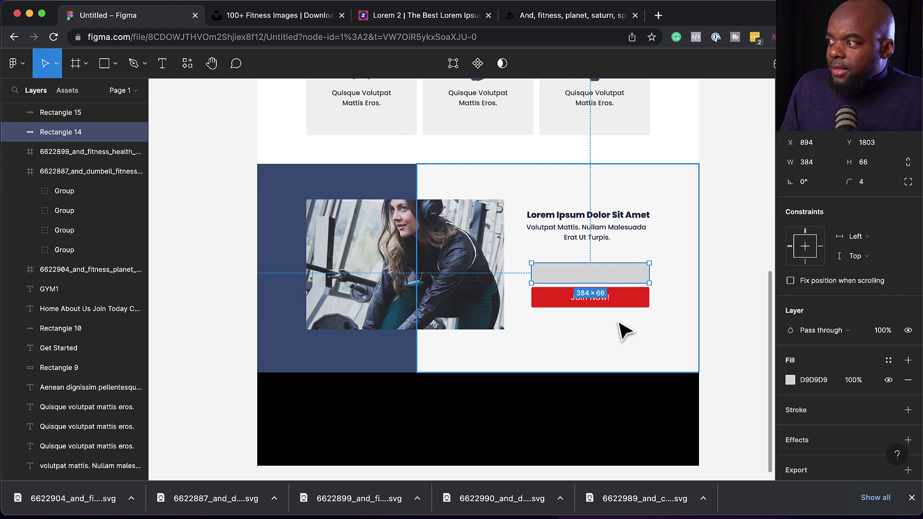
- Duplicate the Join Now! label onto the grey form rectangle and change the copy's text to "Email"
{"action": "left_click", "coordinate": [600, 298]}
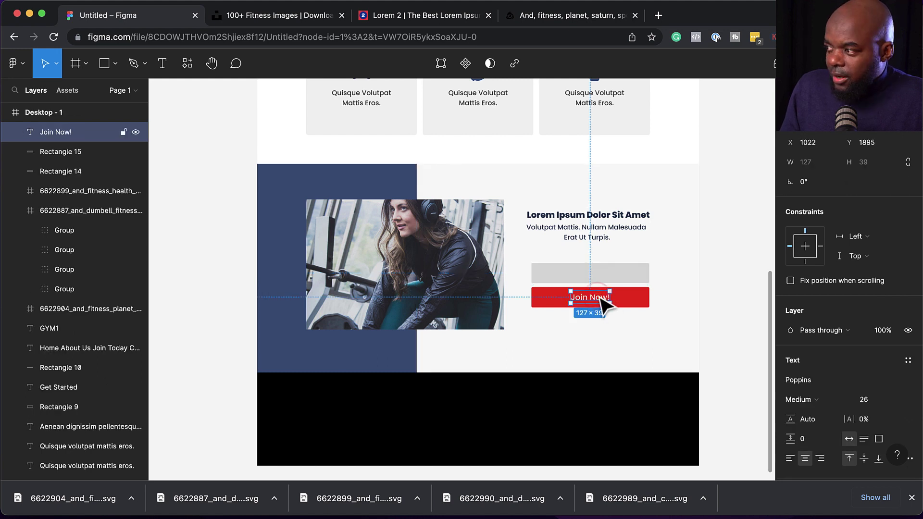
{"action": "left_click_drag", "start_coordinate": [606, 302], "coordinate": [572, 280]}
{"action": "double_click", "coordinate": [562, 274]}
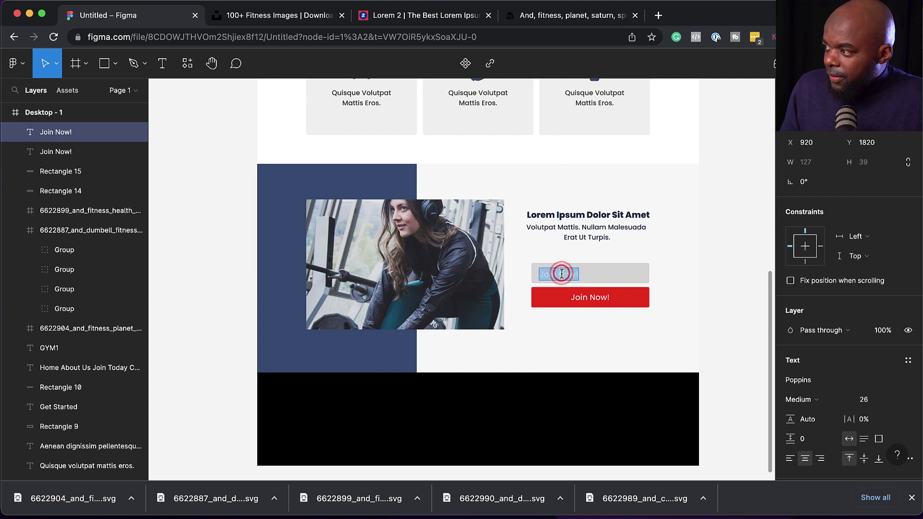
{"action": "type", "text": "E"}
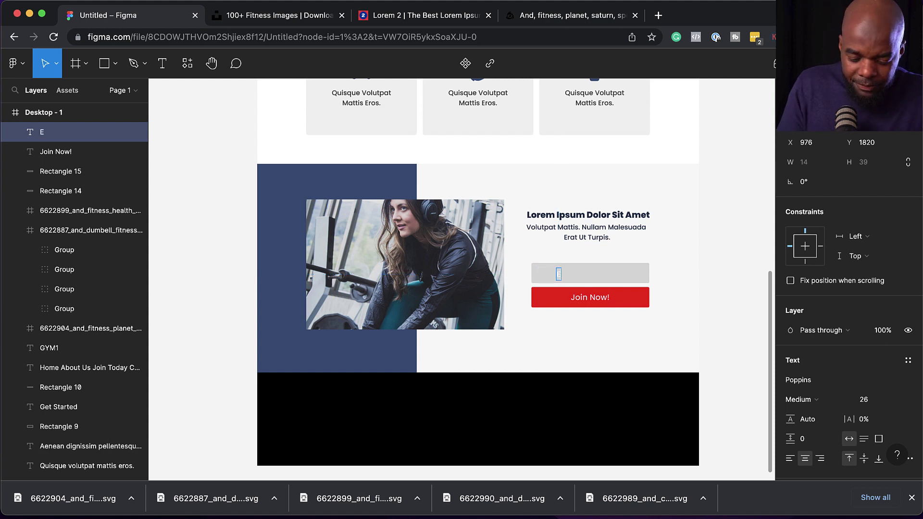
{"action": "type", "text": "mail"}
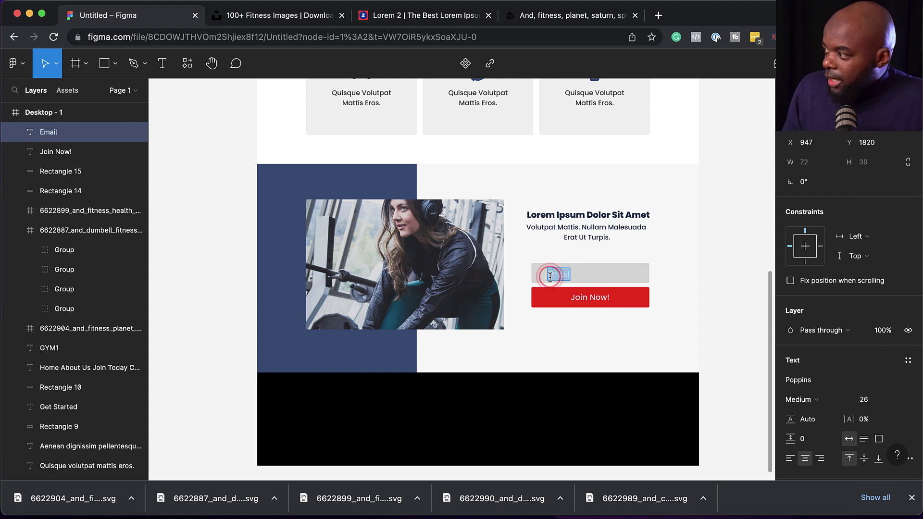
- Change the Email placeholder's text fill to the mid grey 9C9C9C
{"action": "scroll", "coordinate": [838, 359], "scroll_direction": "down", "scroll_amount": 3}
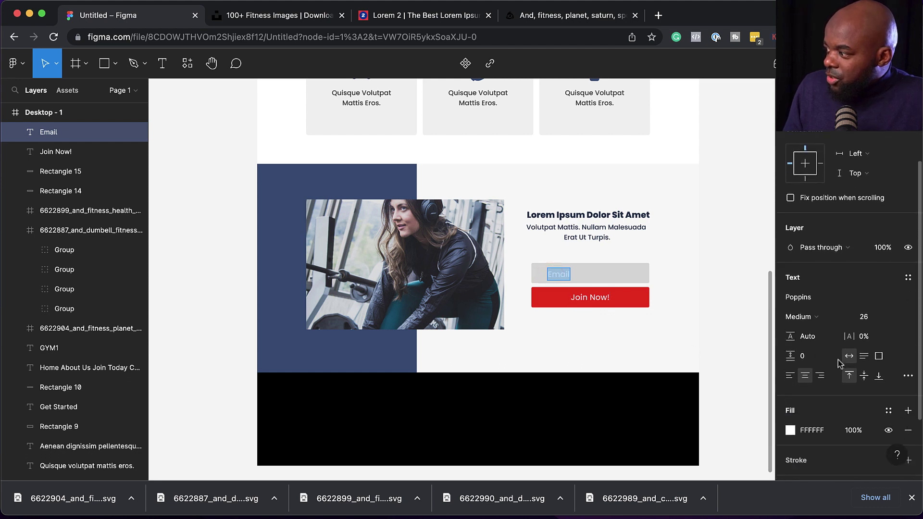
{"action": "scroll", "coordinate": [838, 359], "scroll_direction": "down", "scroll_amount": 1}
{"action": "left_click", "coordinate": [789, 416]}
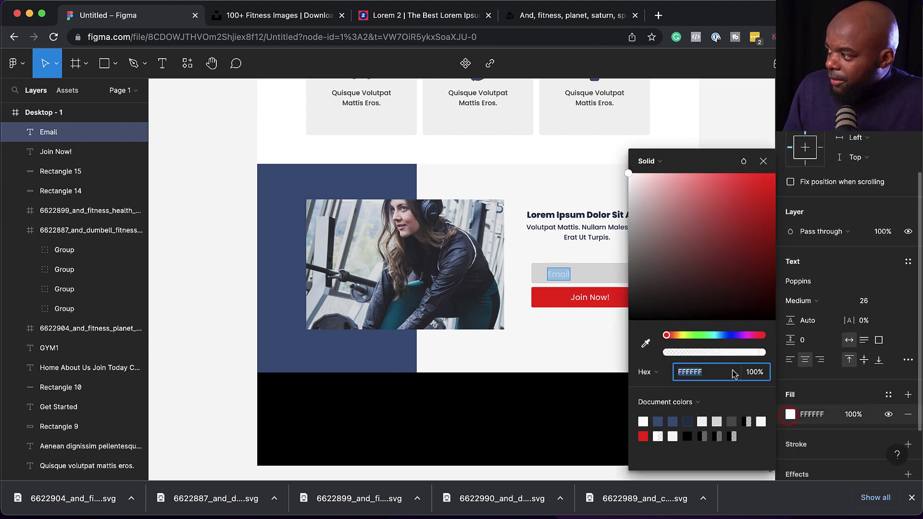
{"action": "left_click_drag", "start_coordinate": [638, 254], "coordinate": [630, 237]}
{"action": "left_click", "coordinate": [763, 162]}
{"action": "key", "text": "Escape"}
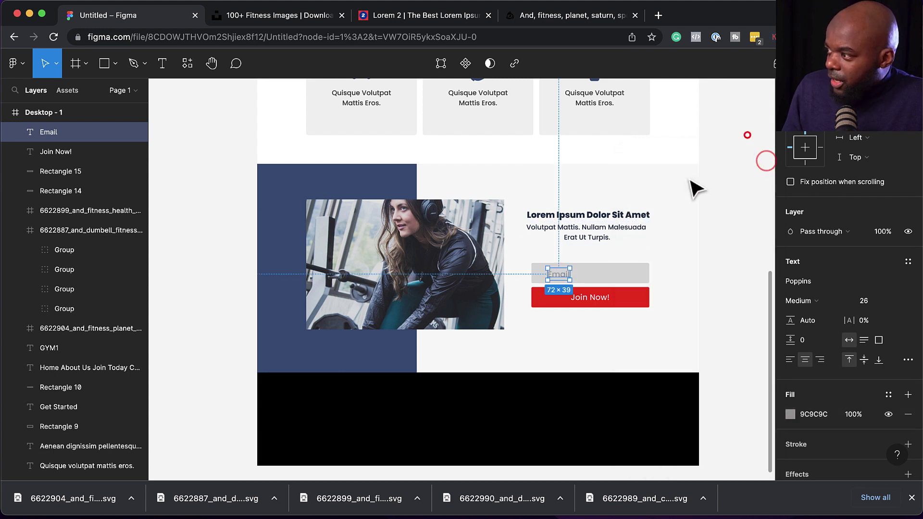
- Shift the Email placeholder left within its field, and move the section's heading and paragraph down closer to the form
{"action": "left_click_drag", "start_coordinate": [560, 276], "coordinate": [553, 276]}
{"action": "left_click", "coordinate": [726, 224]}
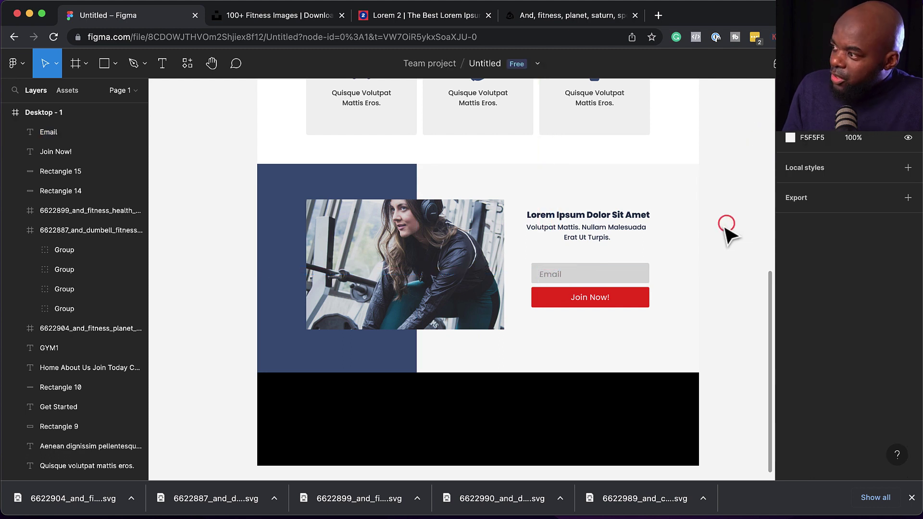
{"action": "left_click_drag", "start_coordinate": [605, 243], "coordinate": [605, 260]}
{"action": "left_click", "coordinate": [722, 230]}
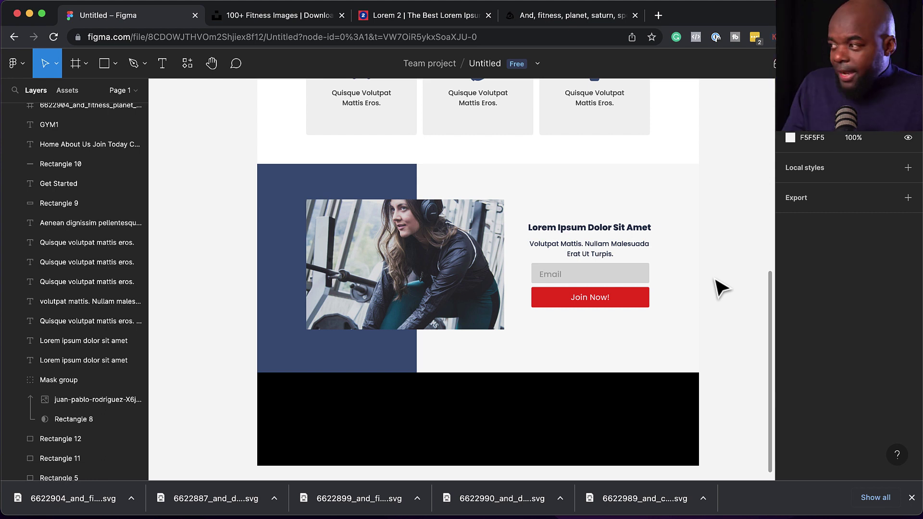
- Show the 12-column layout grid on the Desktop - 1 frame and check the sections' alignment against it
{"action": "scroll", "coordinate": [708, 285], "scroll_direction": "up", "scroll_amount": 2}
{"action": "scroll", "coordinate": [708, 285], "scroll_direction": "up", "scroll_amount": 3}
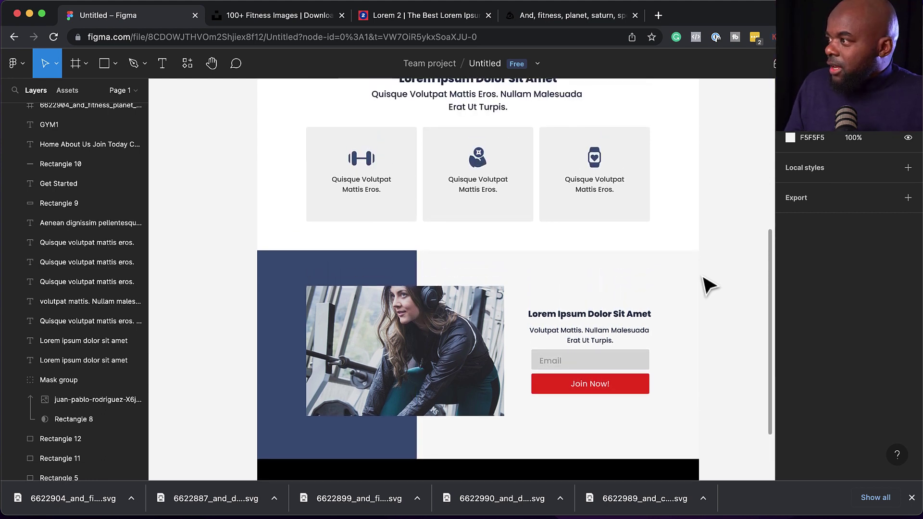
{"action": "scroll", "coordinate": [519, 247], "scroll_direction": "up", "scroll_amount": 20}
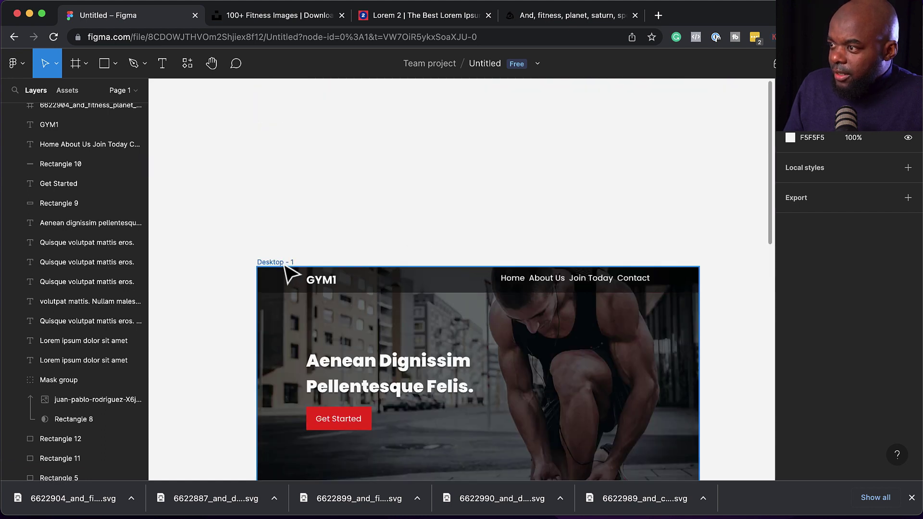
{"action": "left_click", "coordinate": [283, 264]}
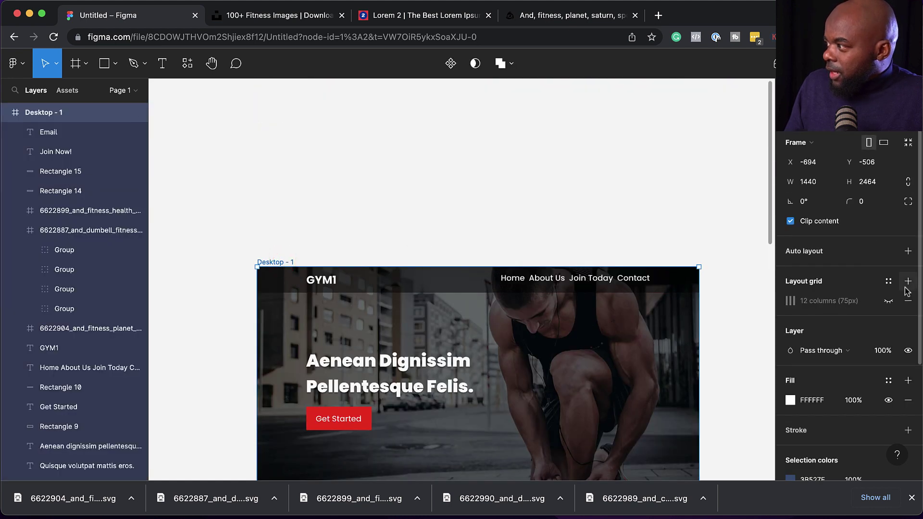
{"action": "left_click", "coordinate": [888, 301]}
{"action": "scroll", "coordinate": [726, 276], "scroll_direction": "down", "scroll_amount": 15}
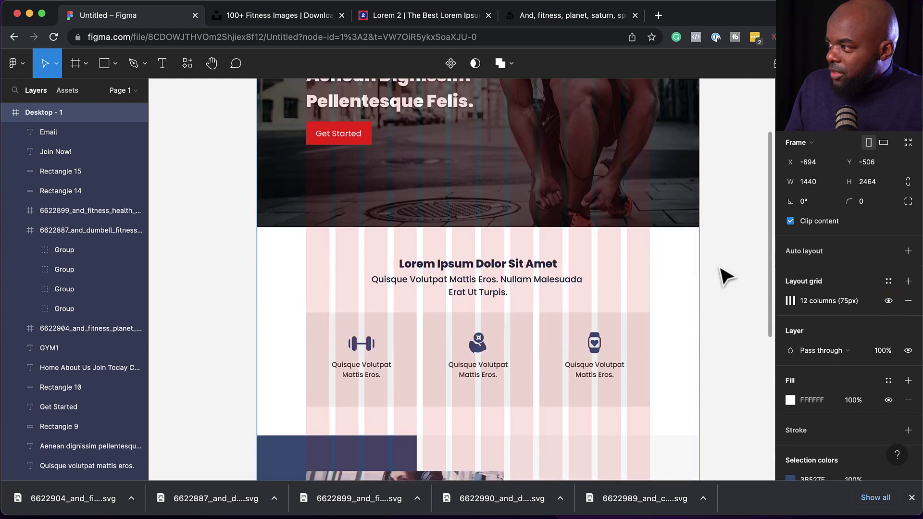
{"action": "scroll", "coordinate": [726, 276], "scroll_direction": "down", "scroll_amount": 6}
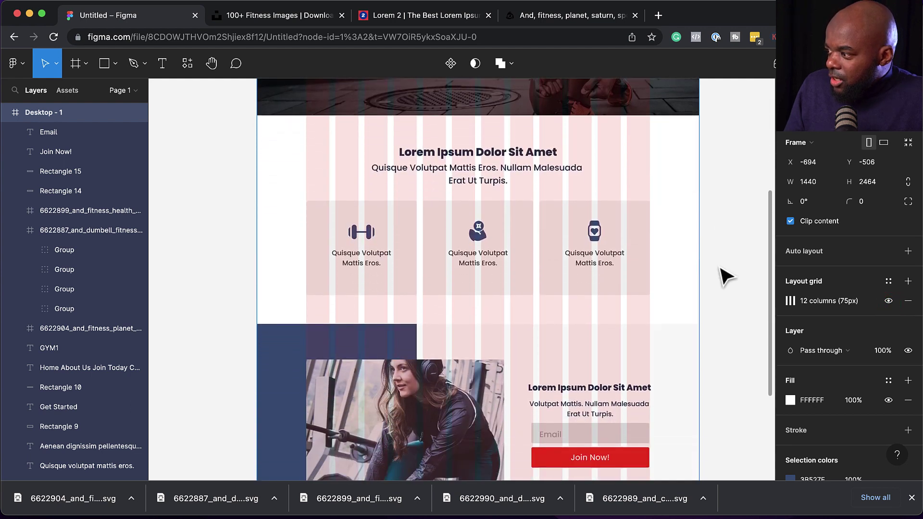
{"action": "scroll", "coordinate": [726, 276], "scroll_direction": "down", "scroll_amount": 6}
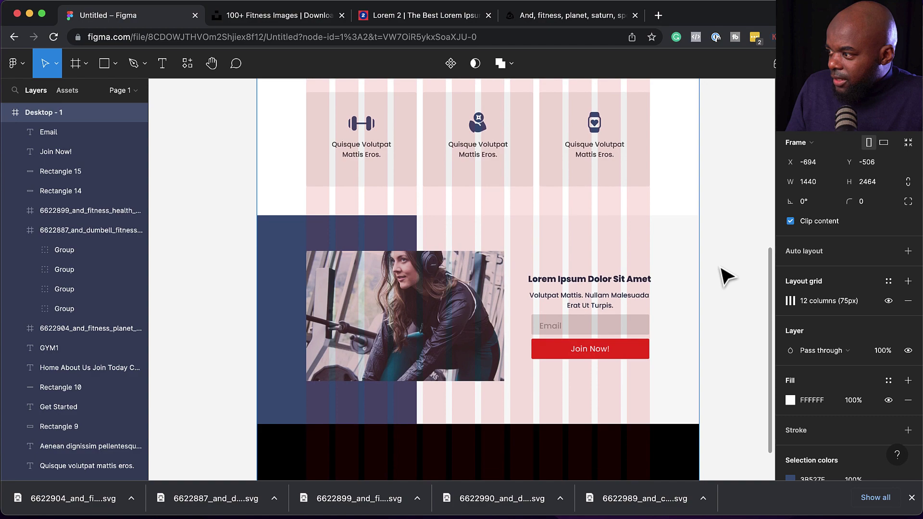
{"action": "scroll", "coordinate": [726, 277], "scroll_direction": "down", "scroll_amount": 2}
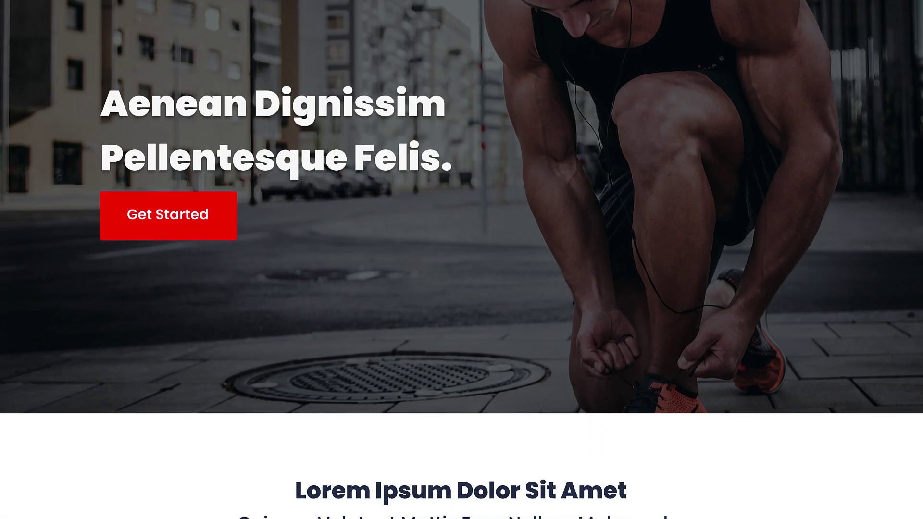